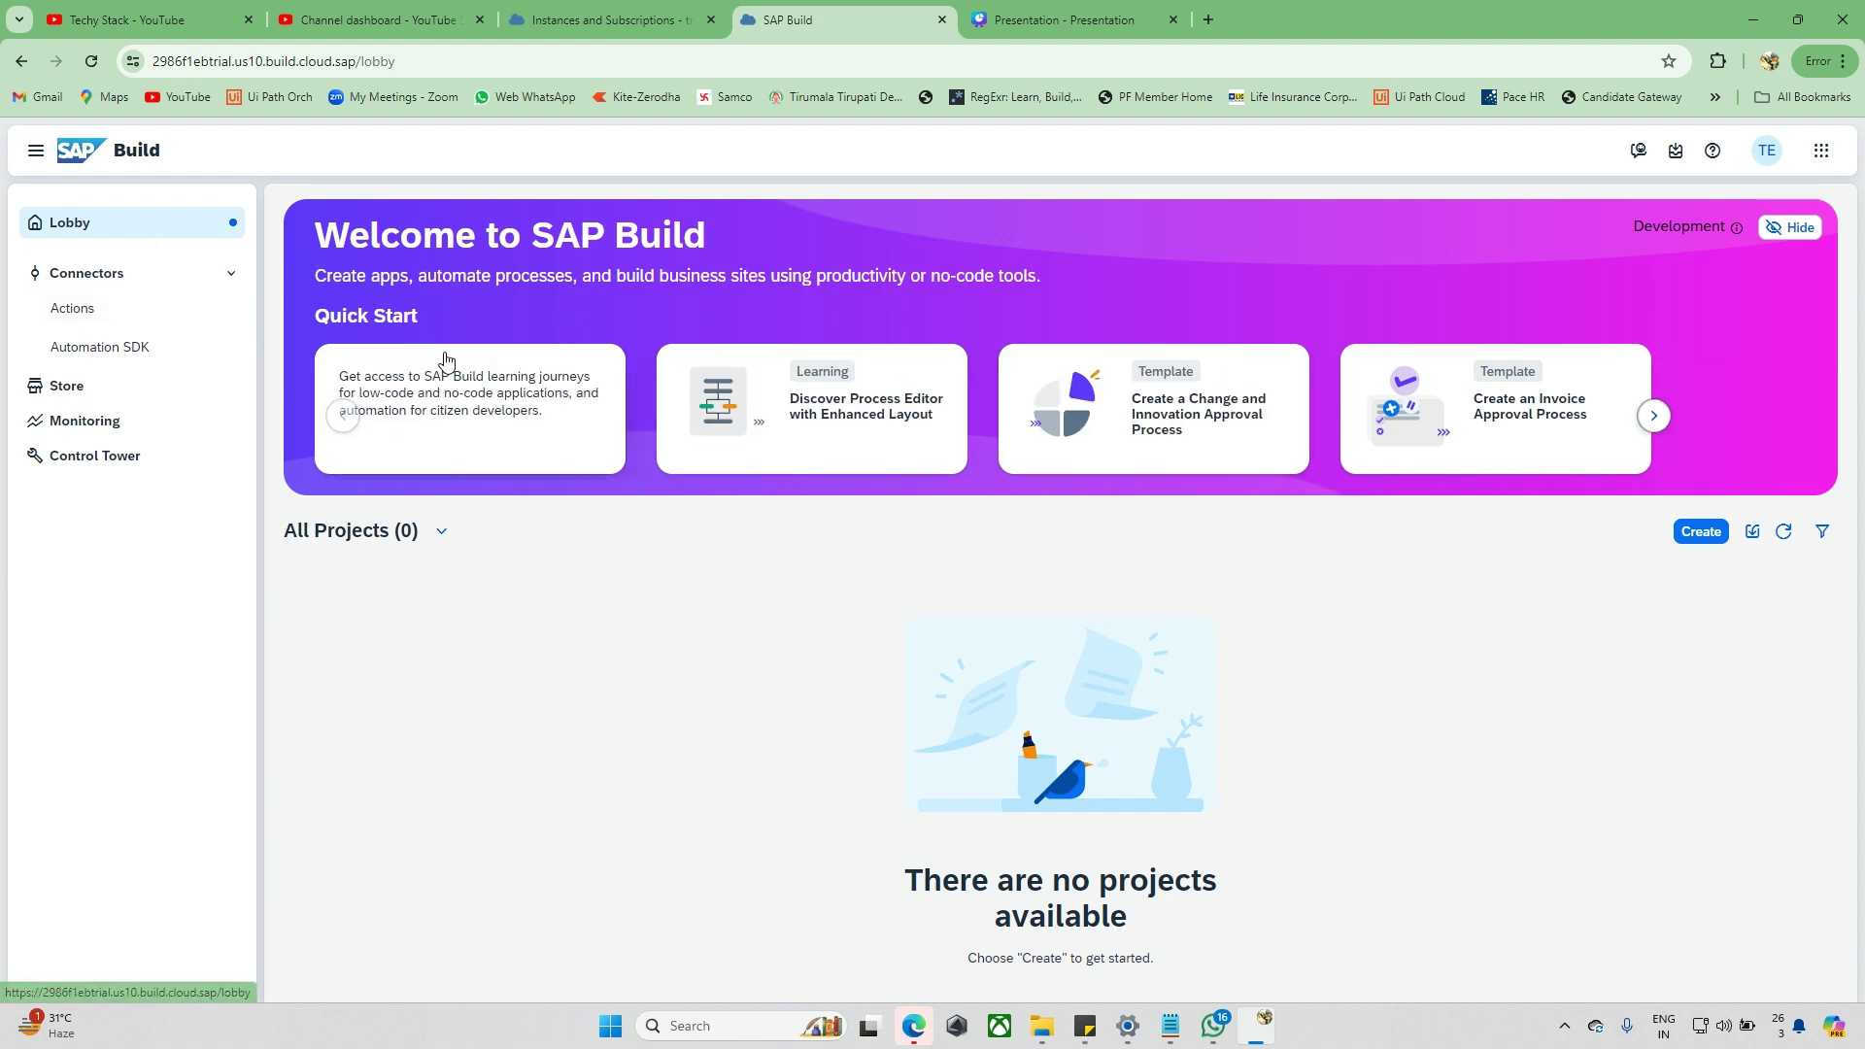
Hide the Quick Start cards in the Lobby's welcome banner.
click(1785, 231)
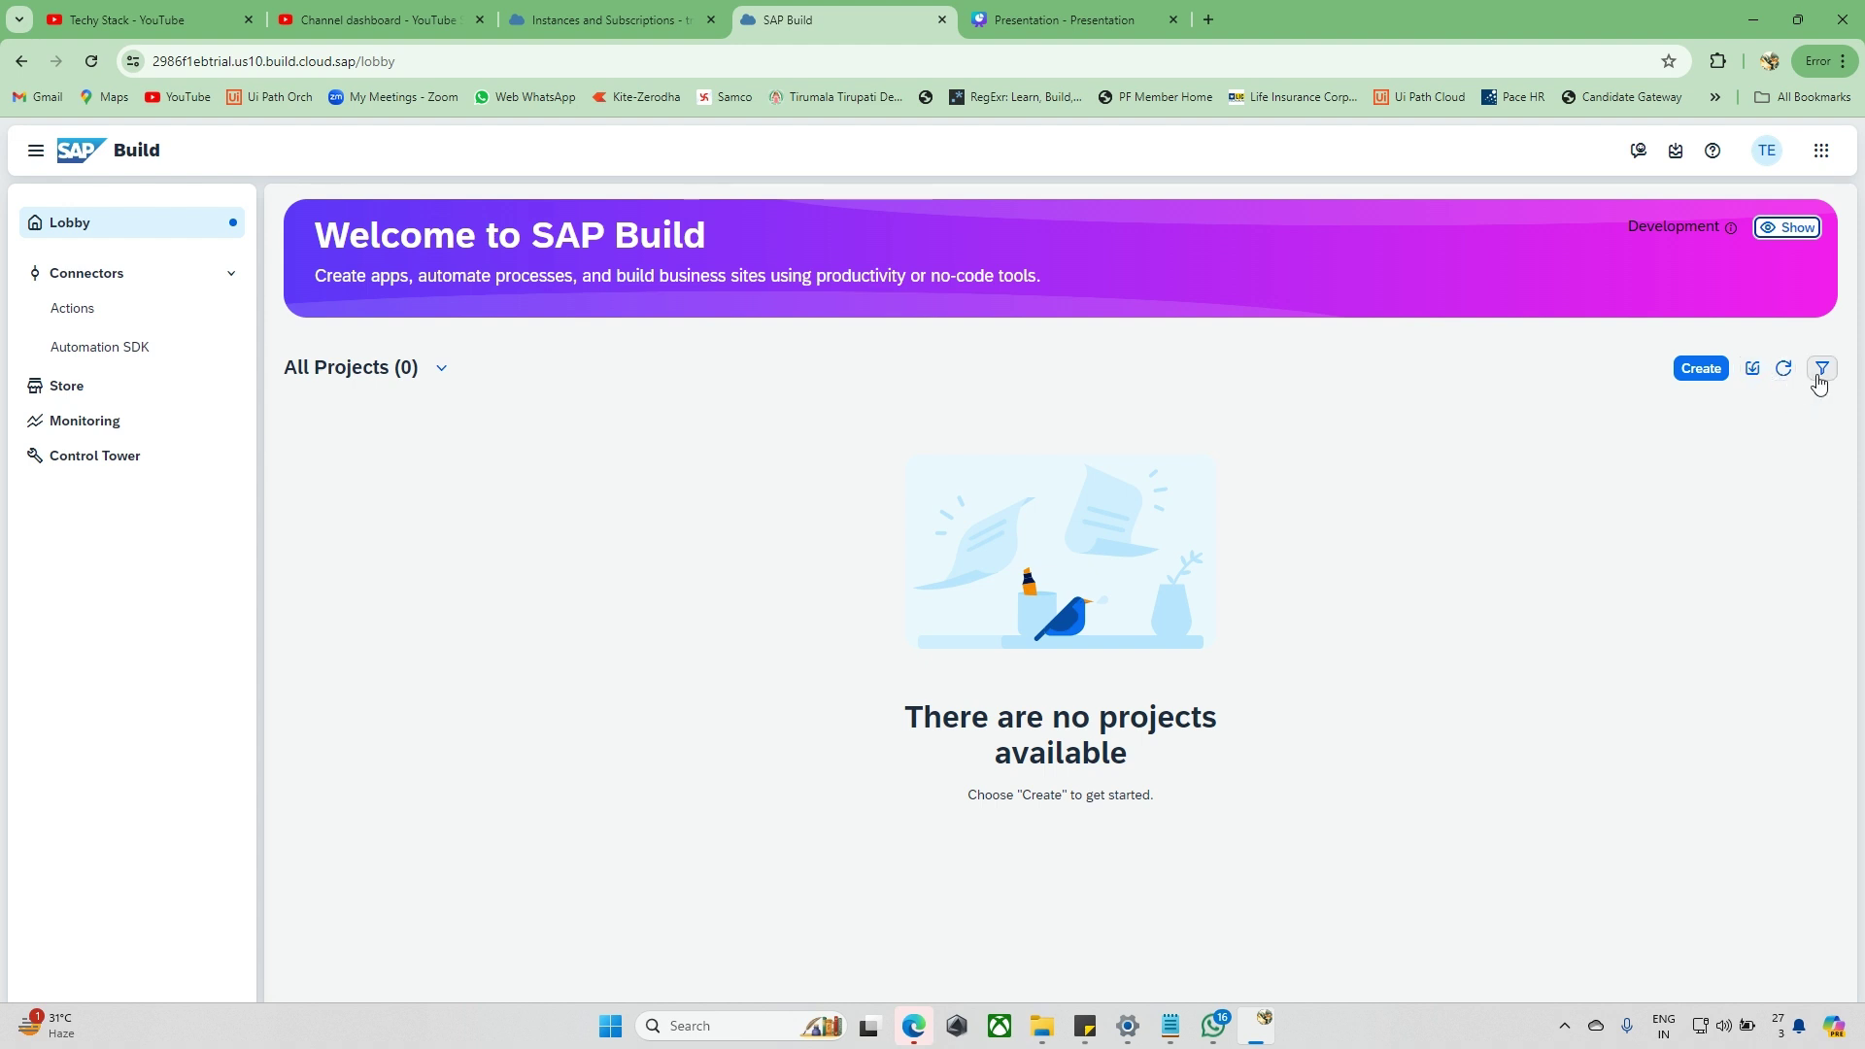
Create a new Build an Automated Process project of type Task Automation.
click(1711, 370)
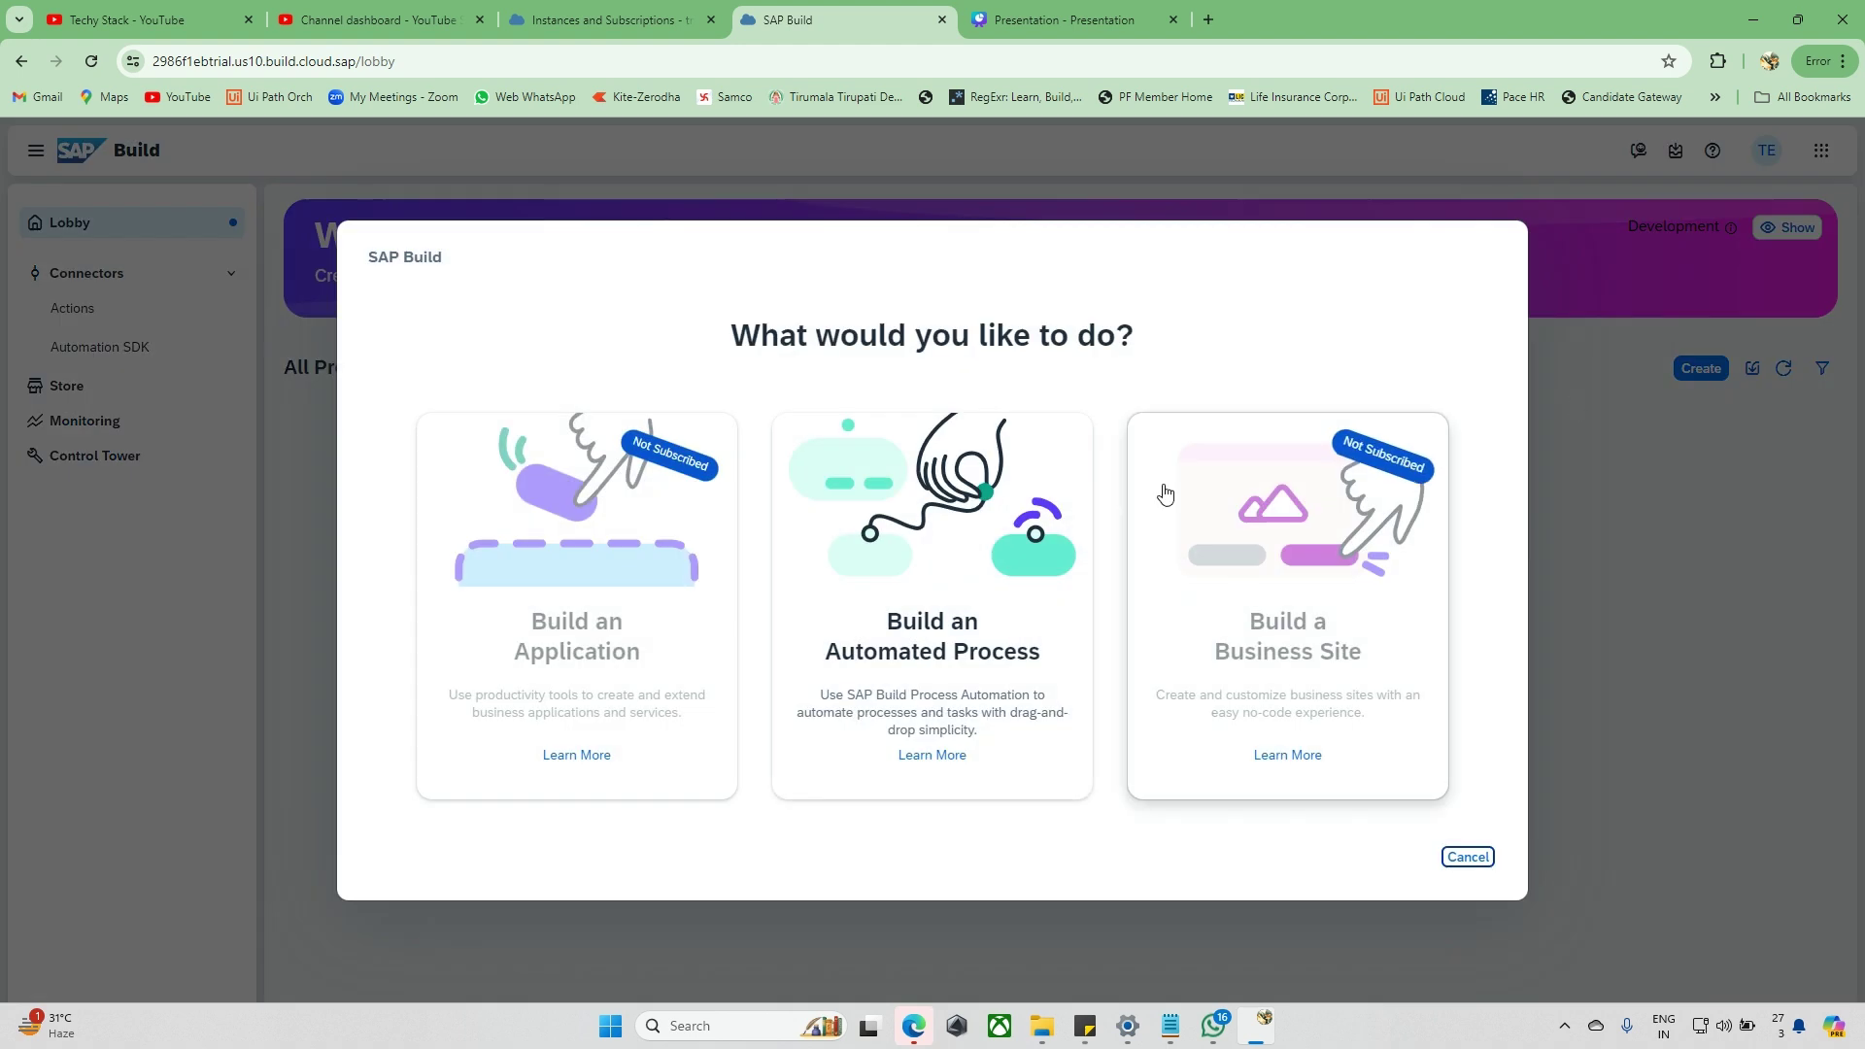
drag(1146, 340, 1032, 345)
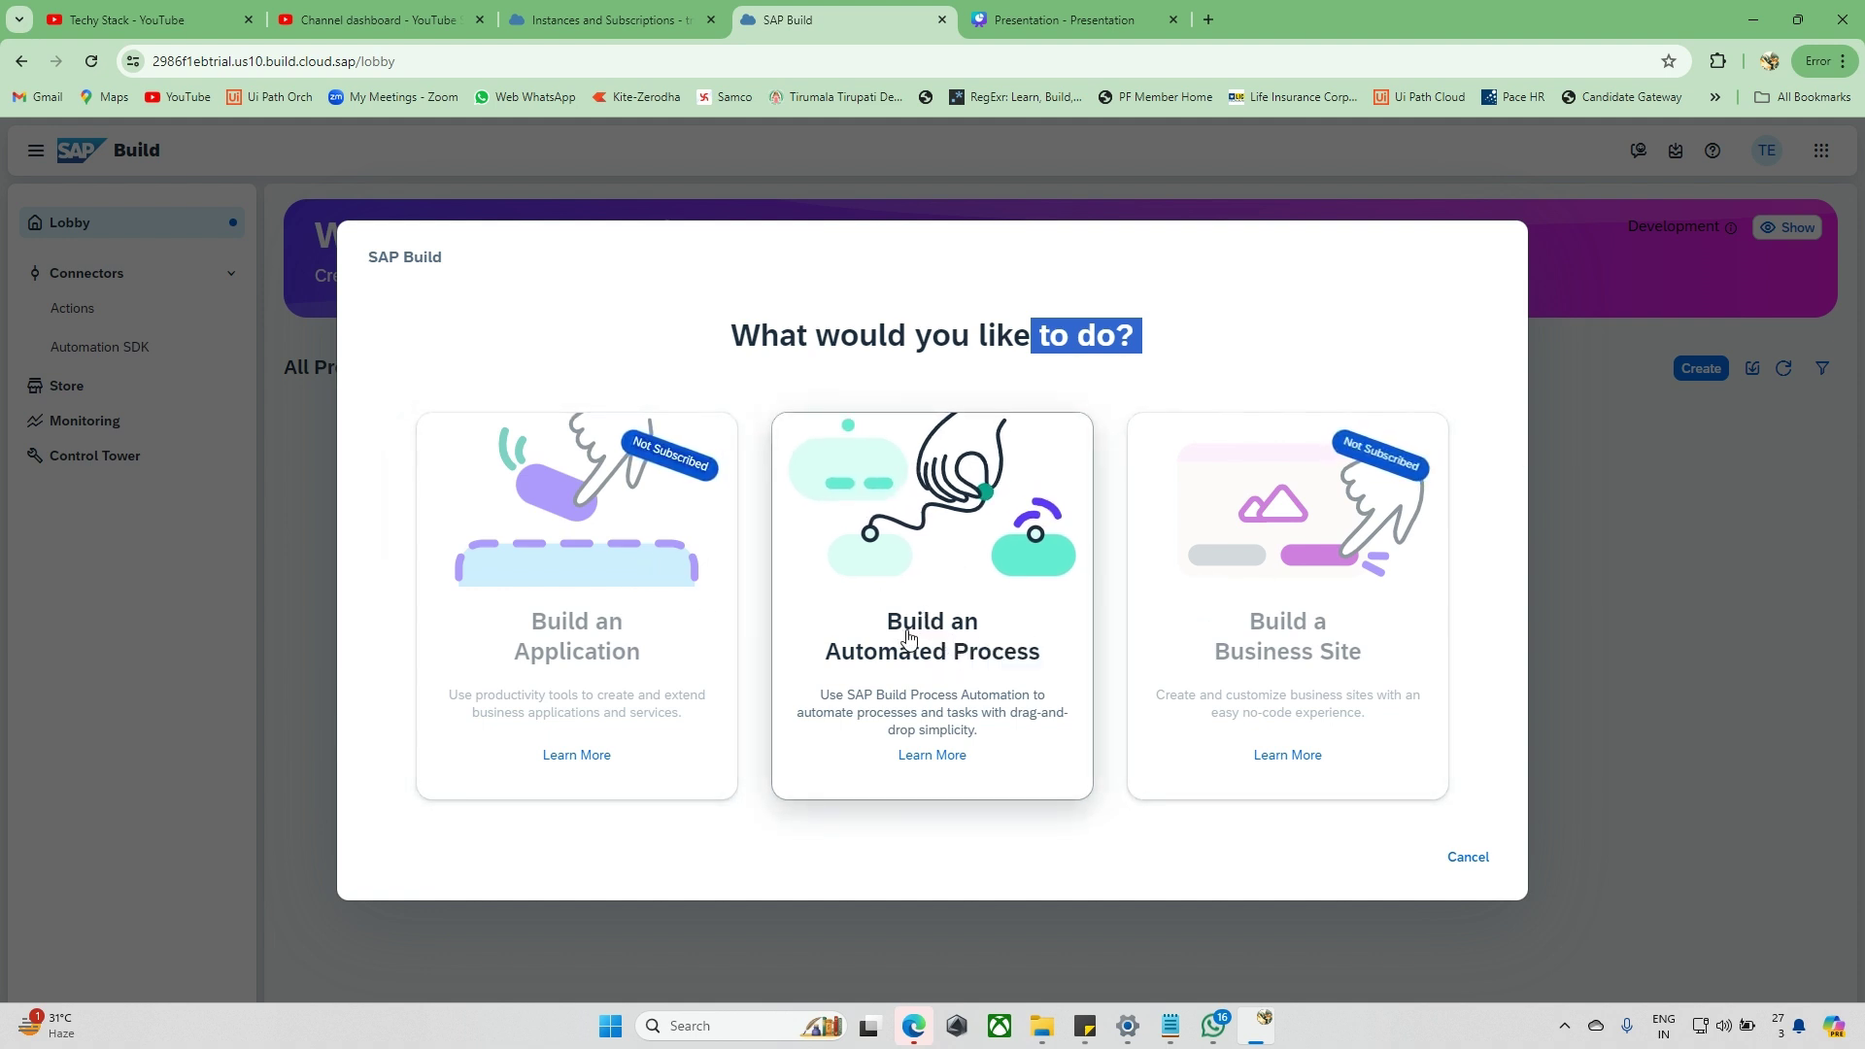
click(960, 649)
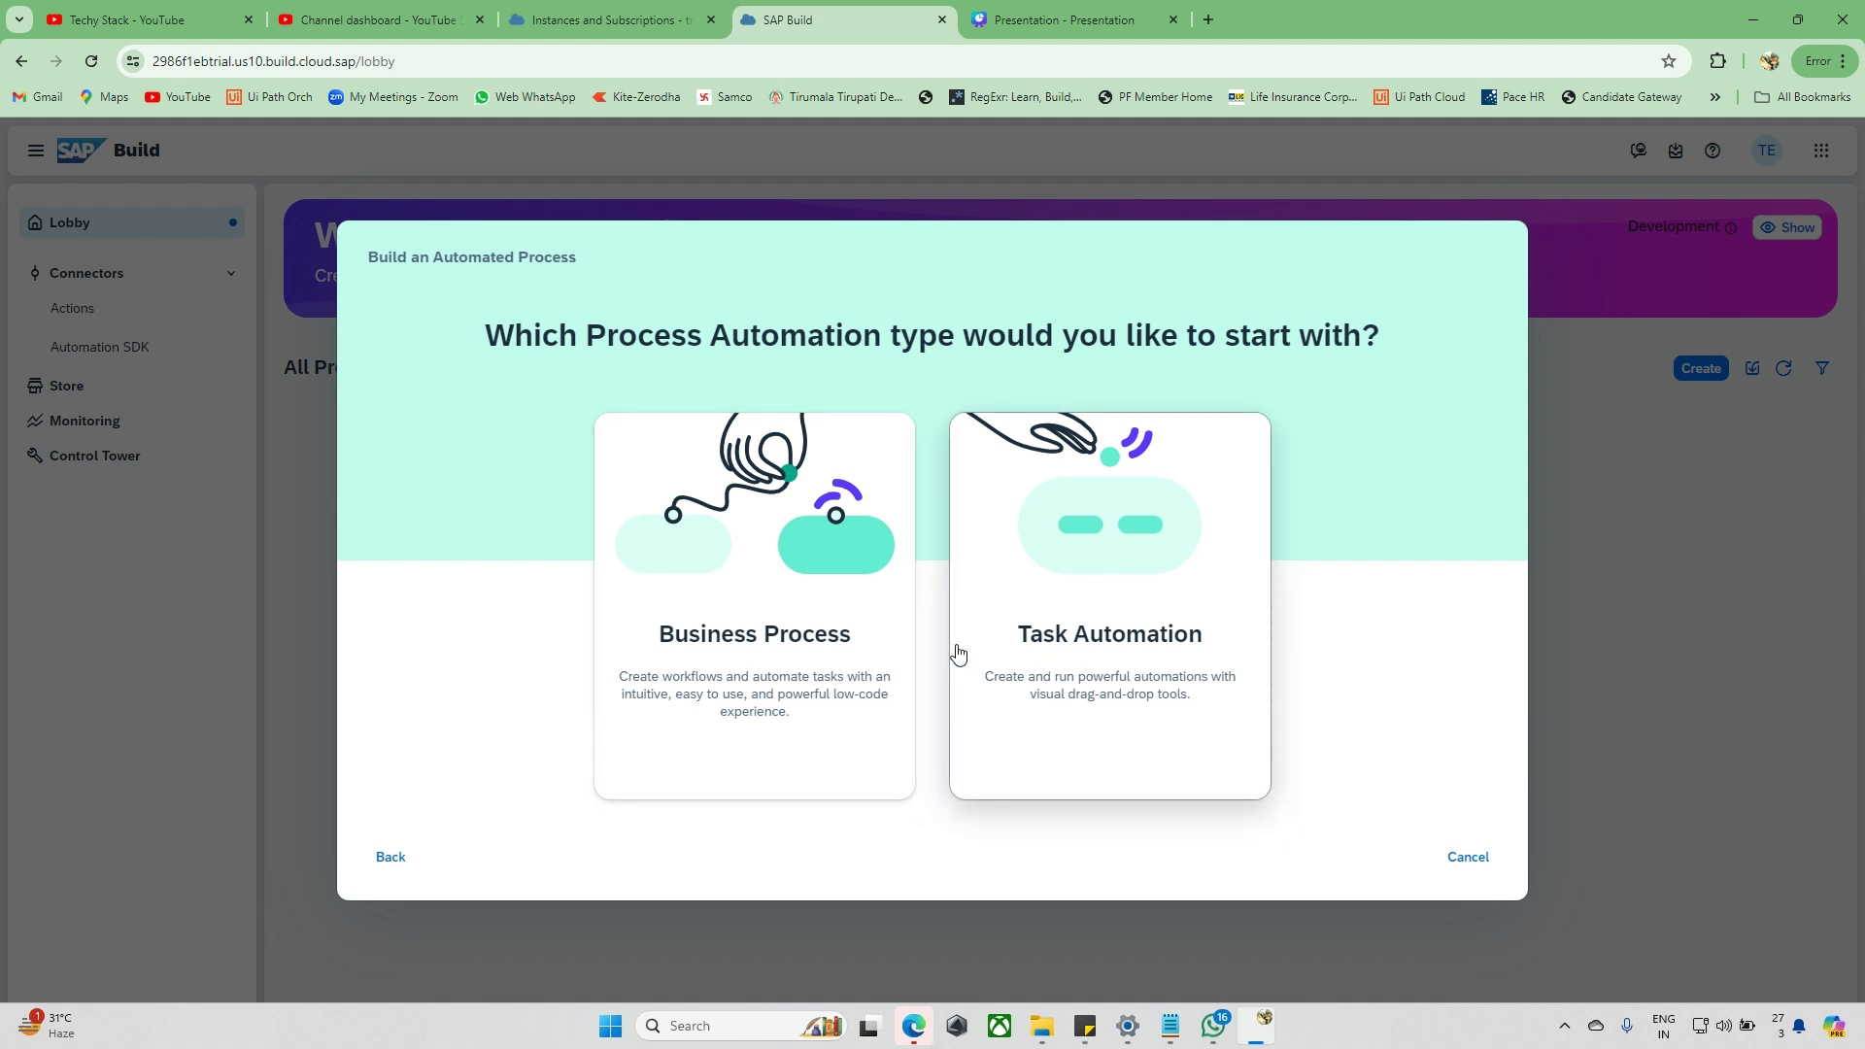
click(1131, 653)
click(931, 532)
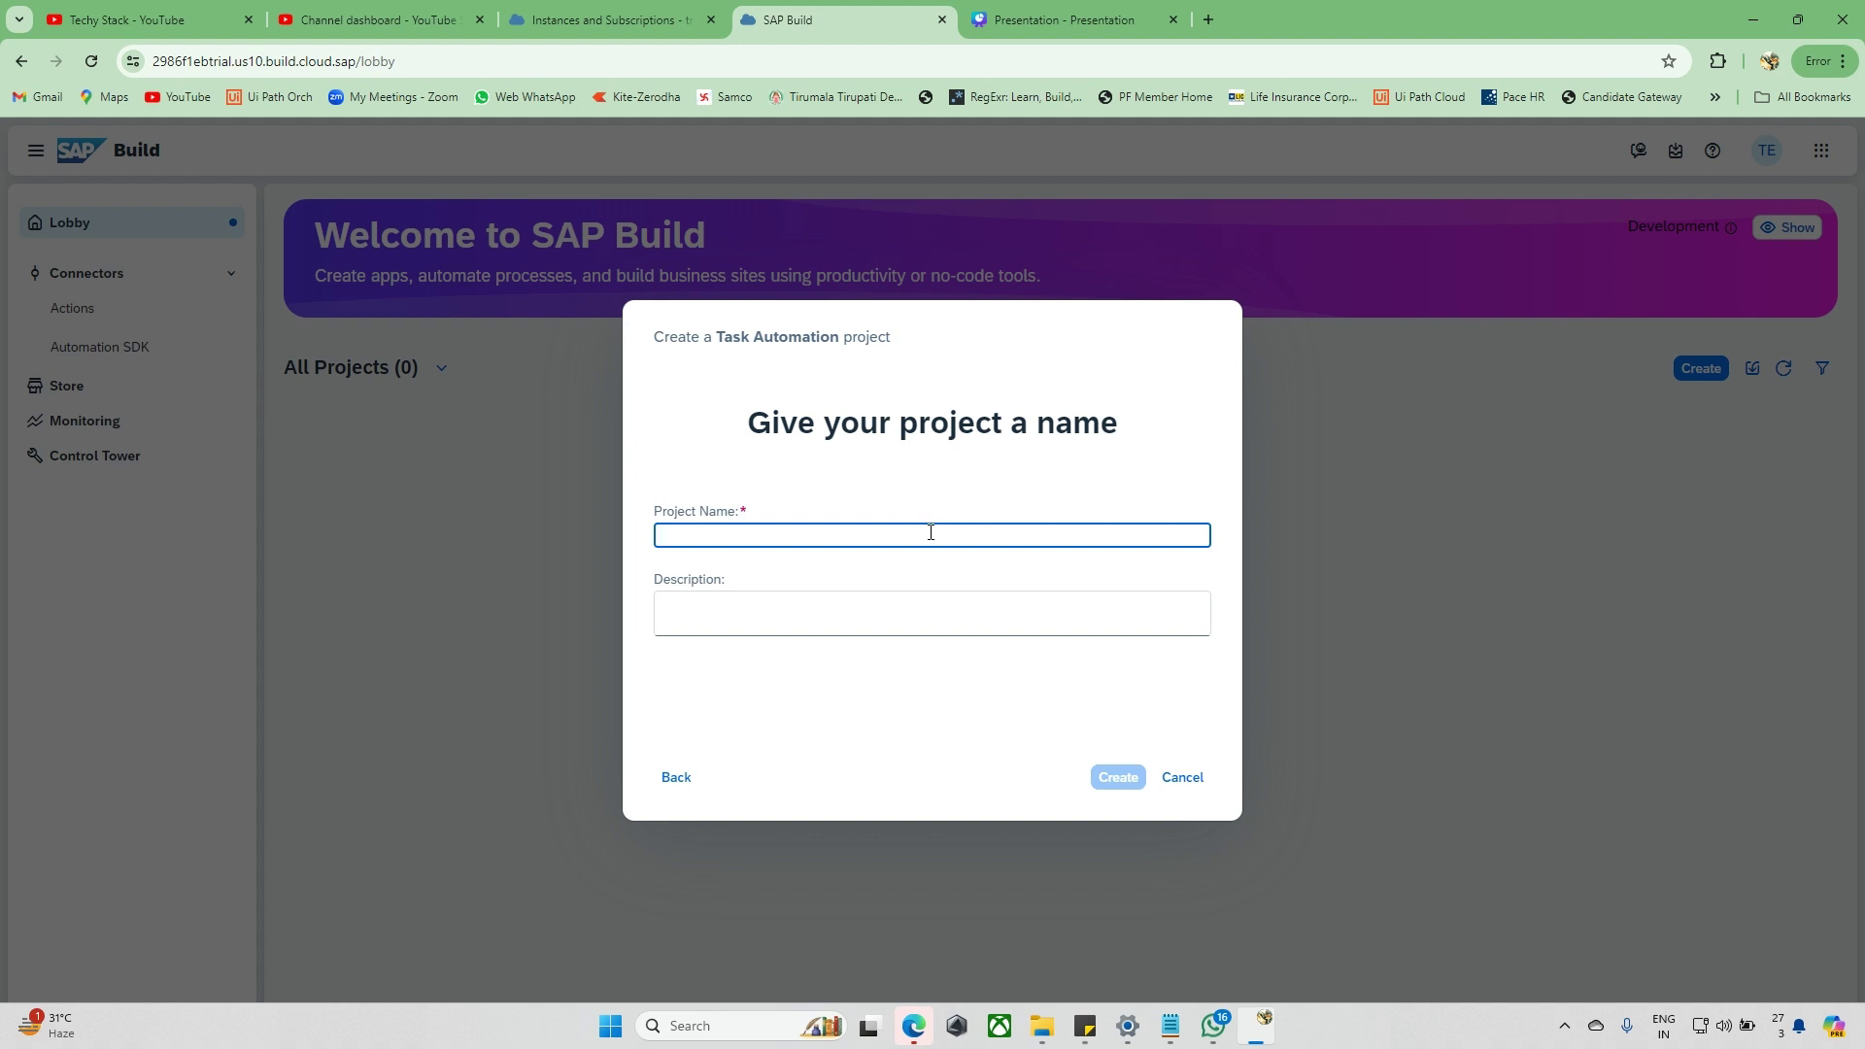
Create project 'Test' with description 'This is techystack first progam in SA'.
text(Test)
key(Tab)
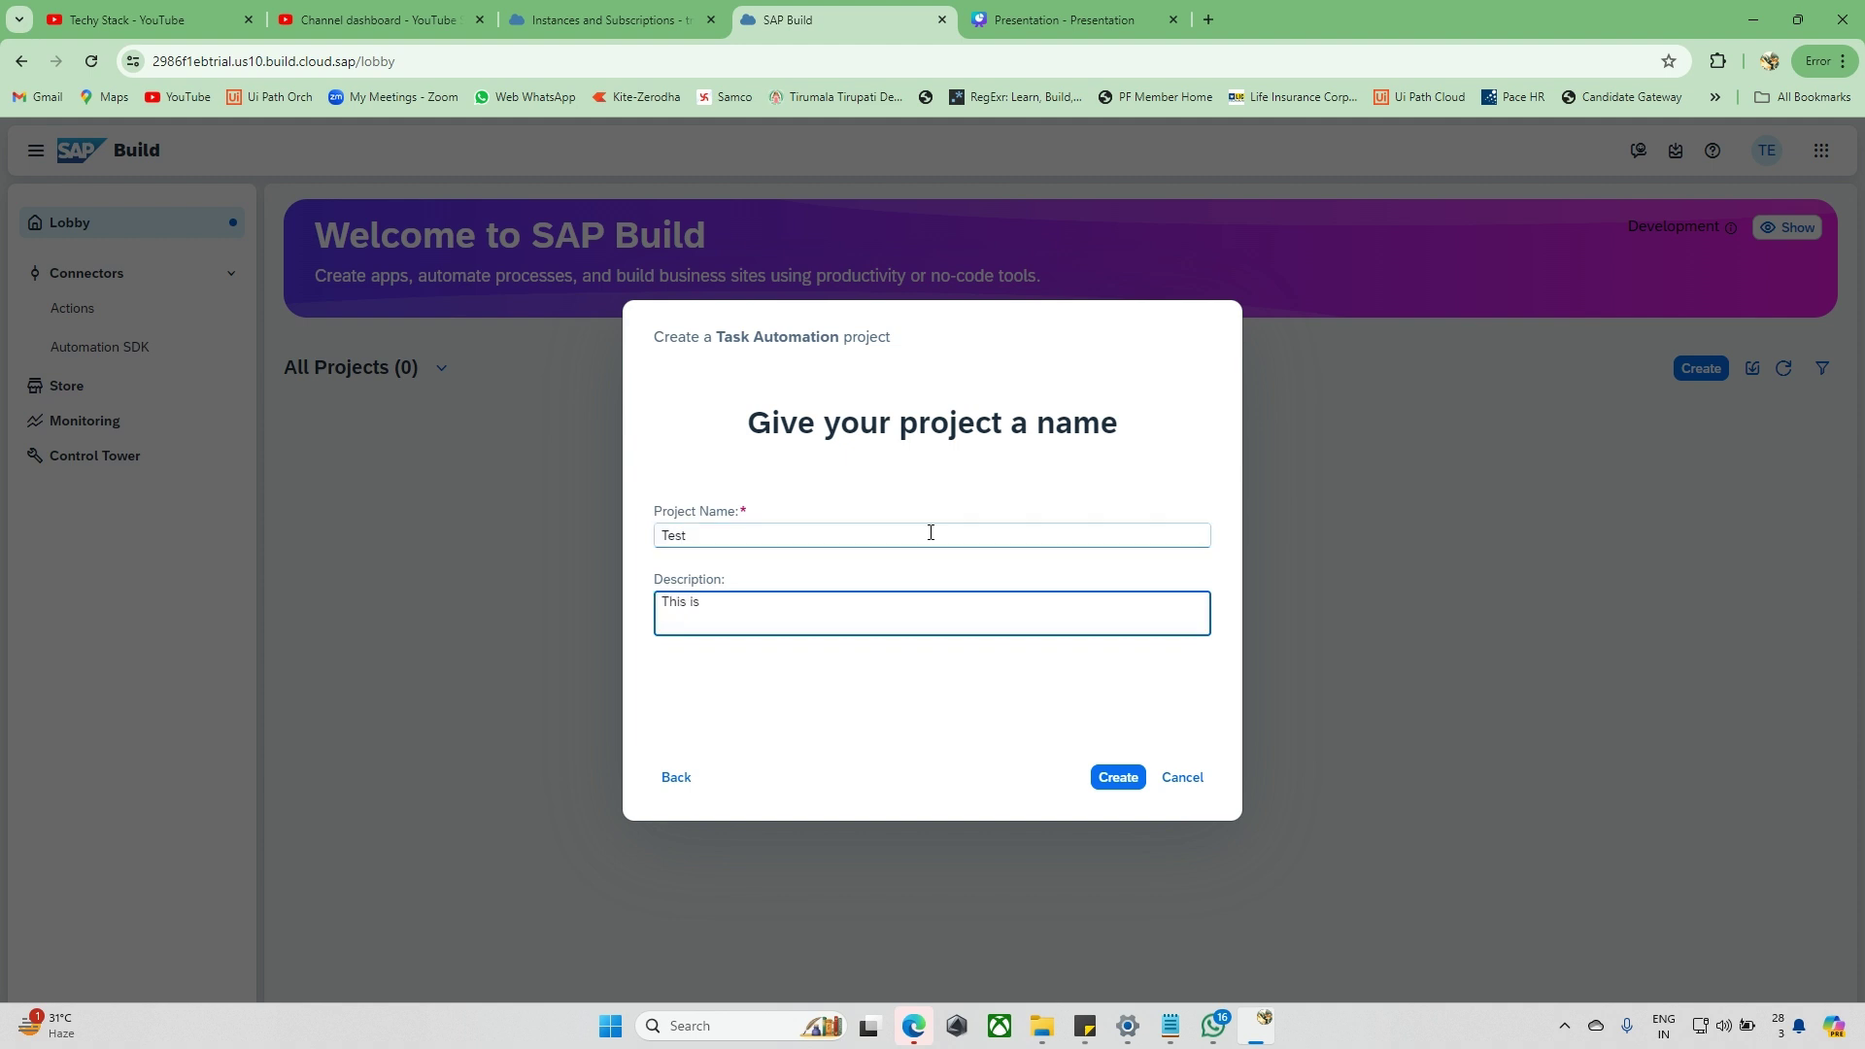
text(This is techystack first progam in SAP Build)
click(1117, 779)
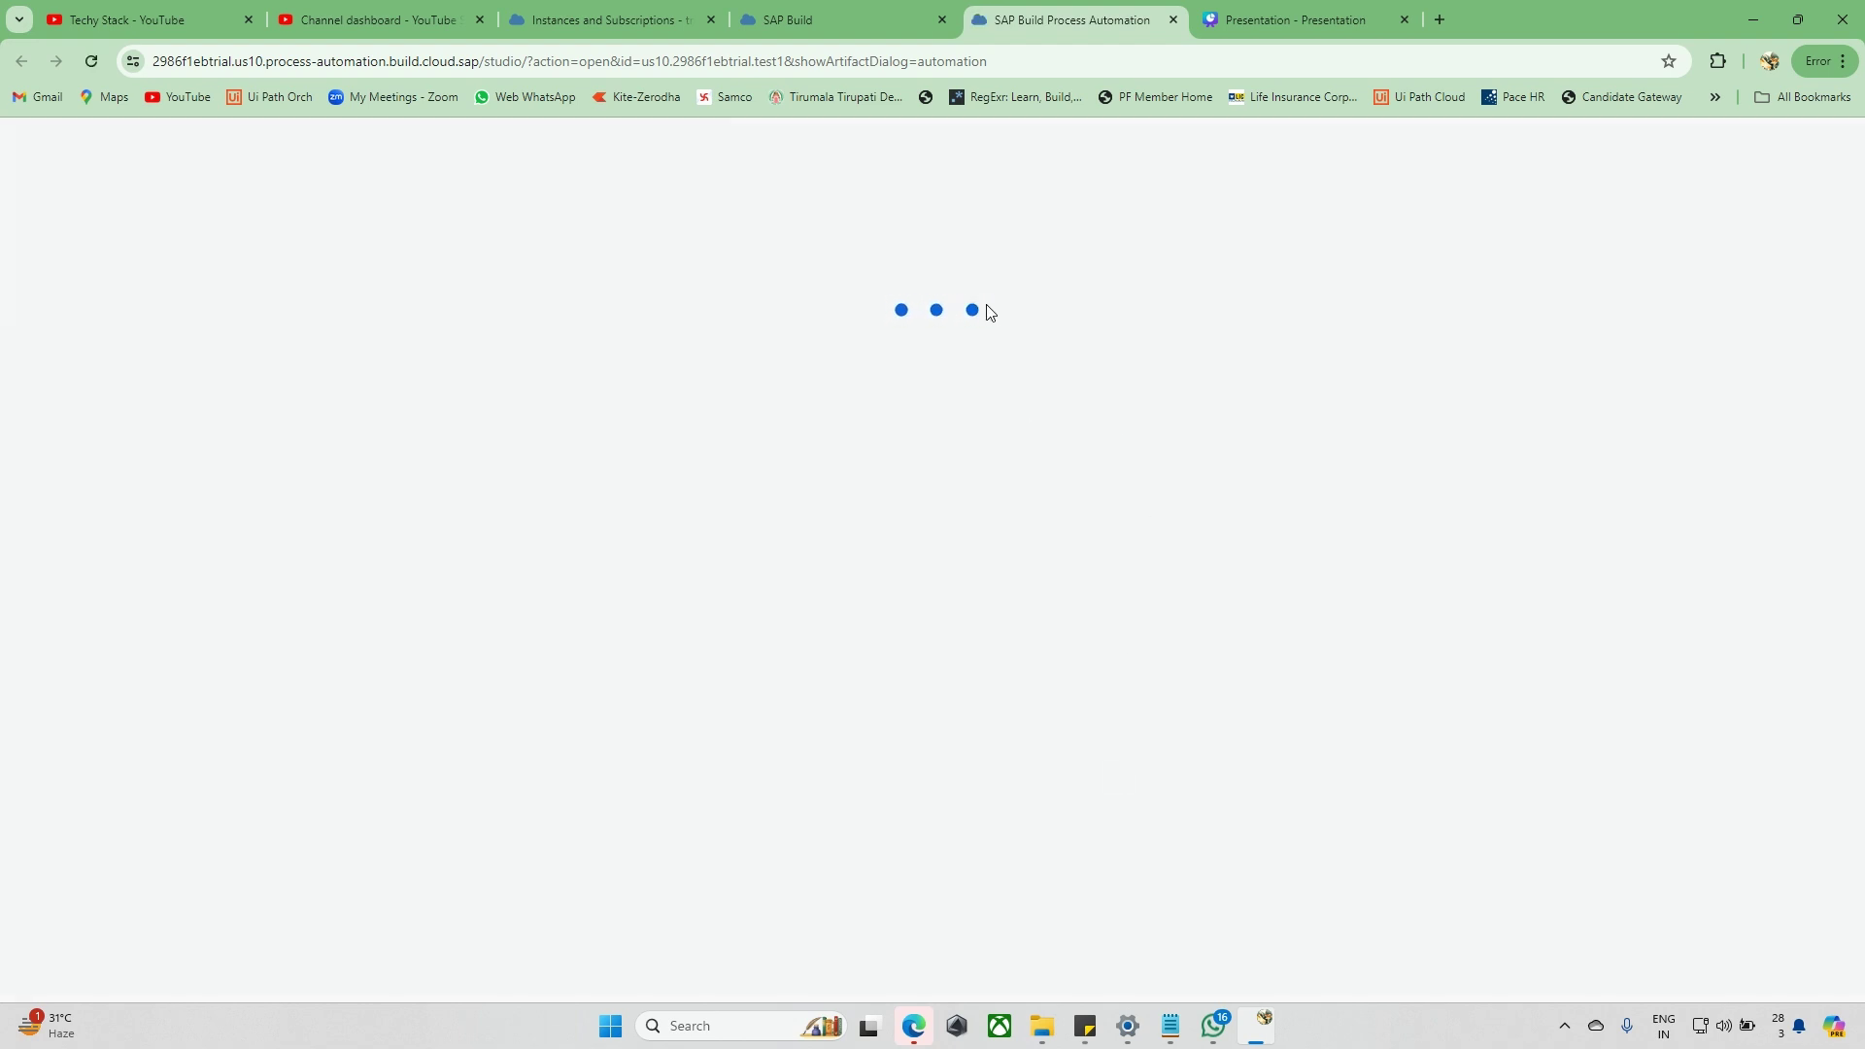
Return to the Lobby and check the Test project's Options menu without choosing anything.
click(816, 19)
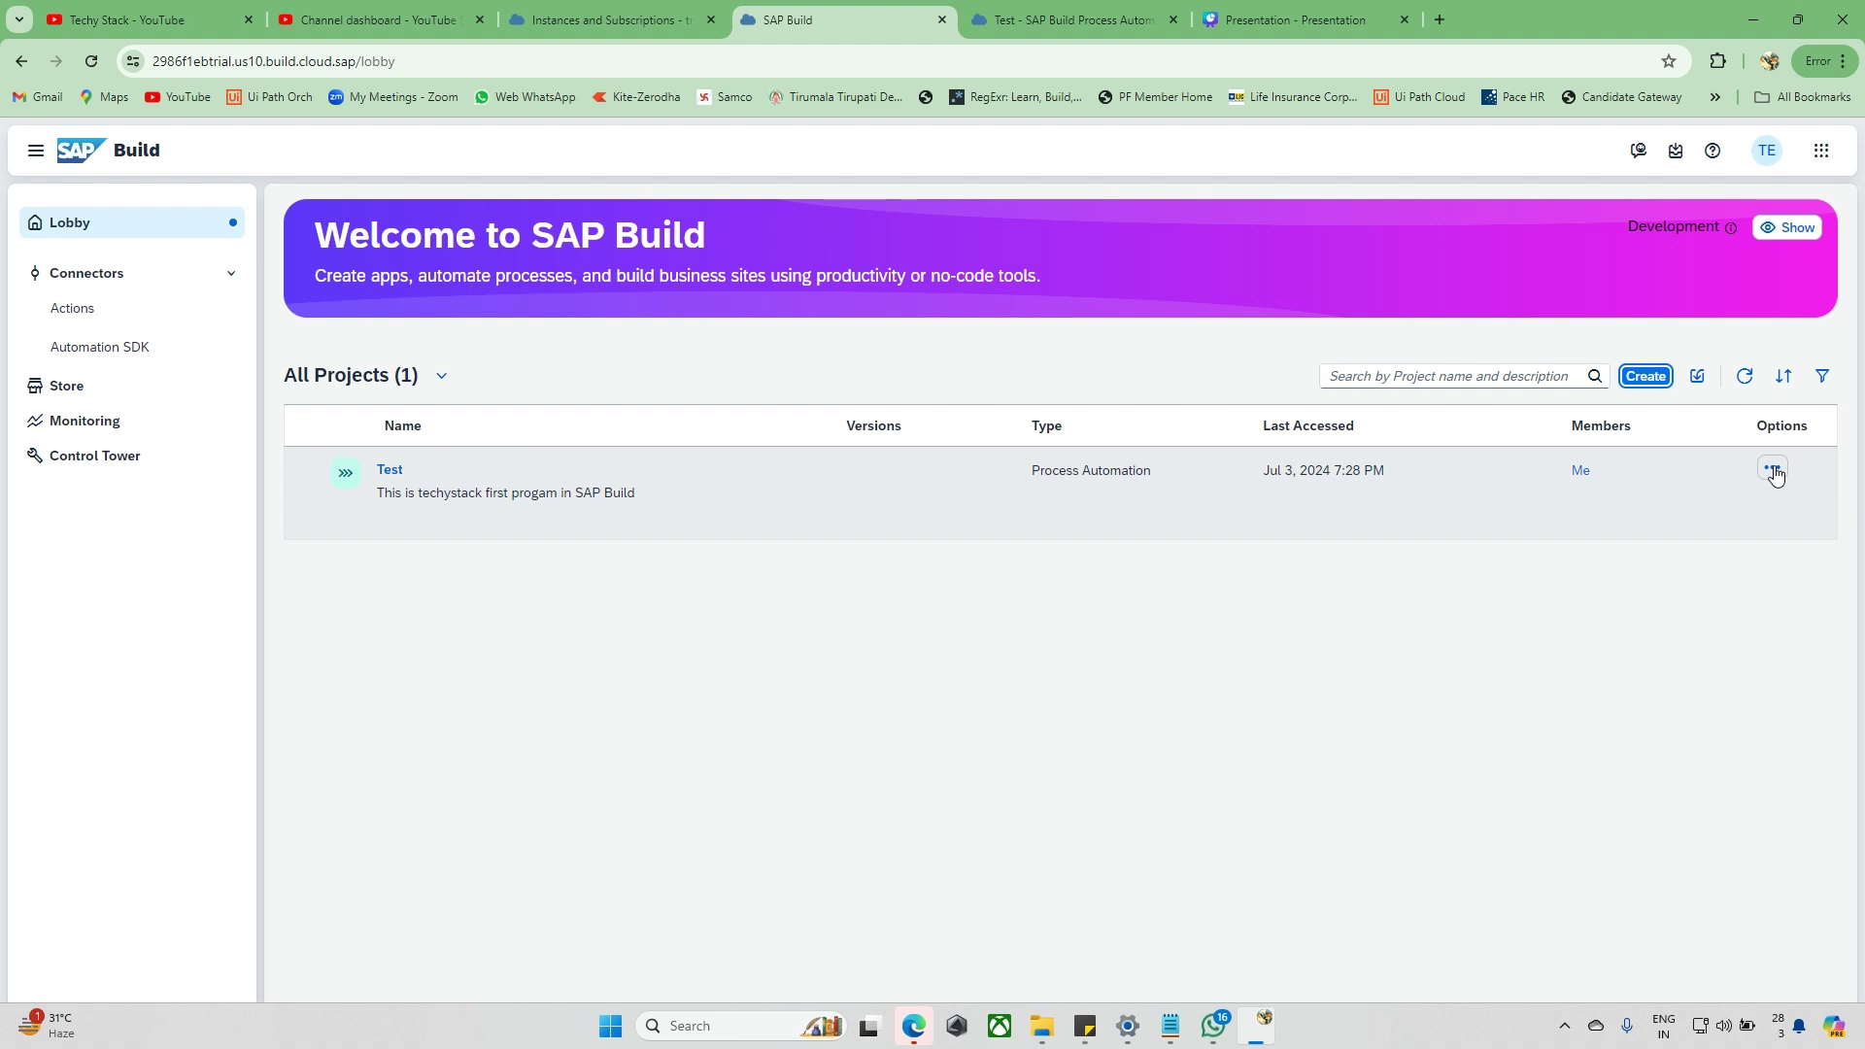
click(1772, 468)
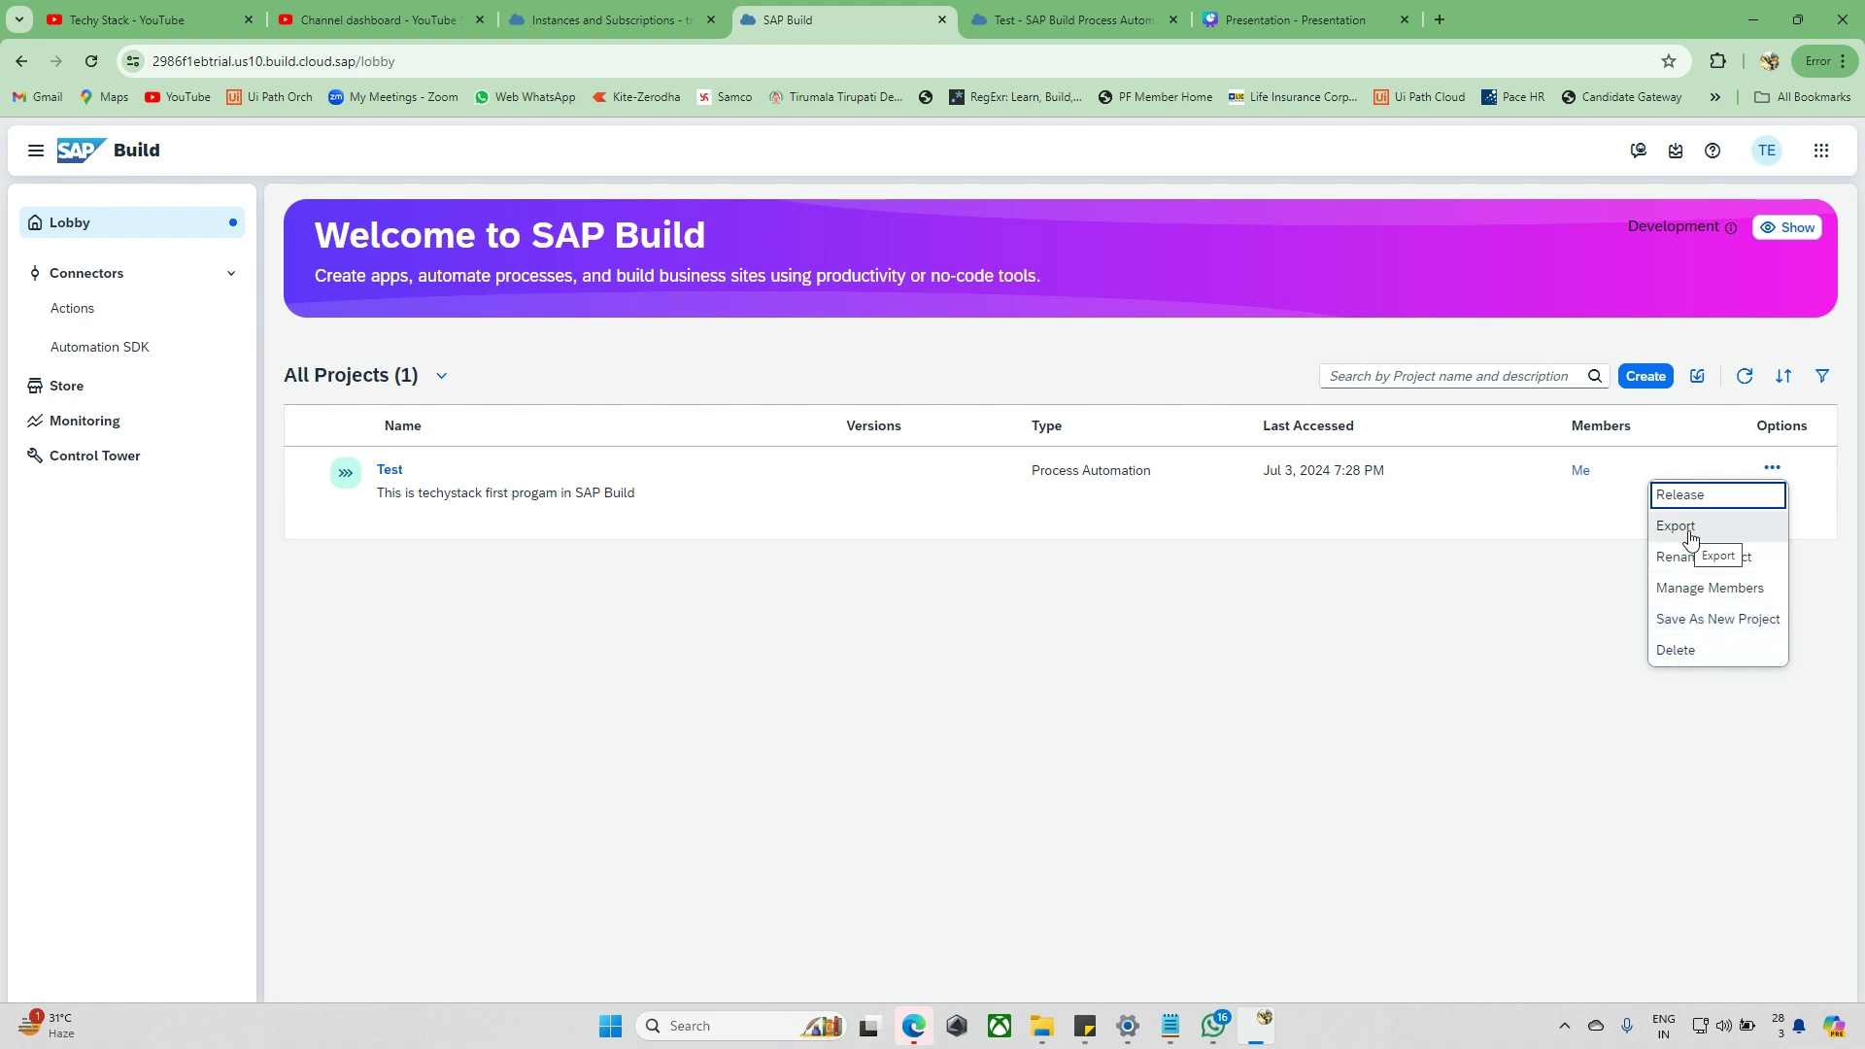
click(1429, 740)
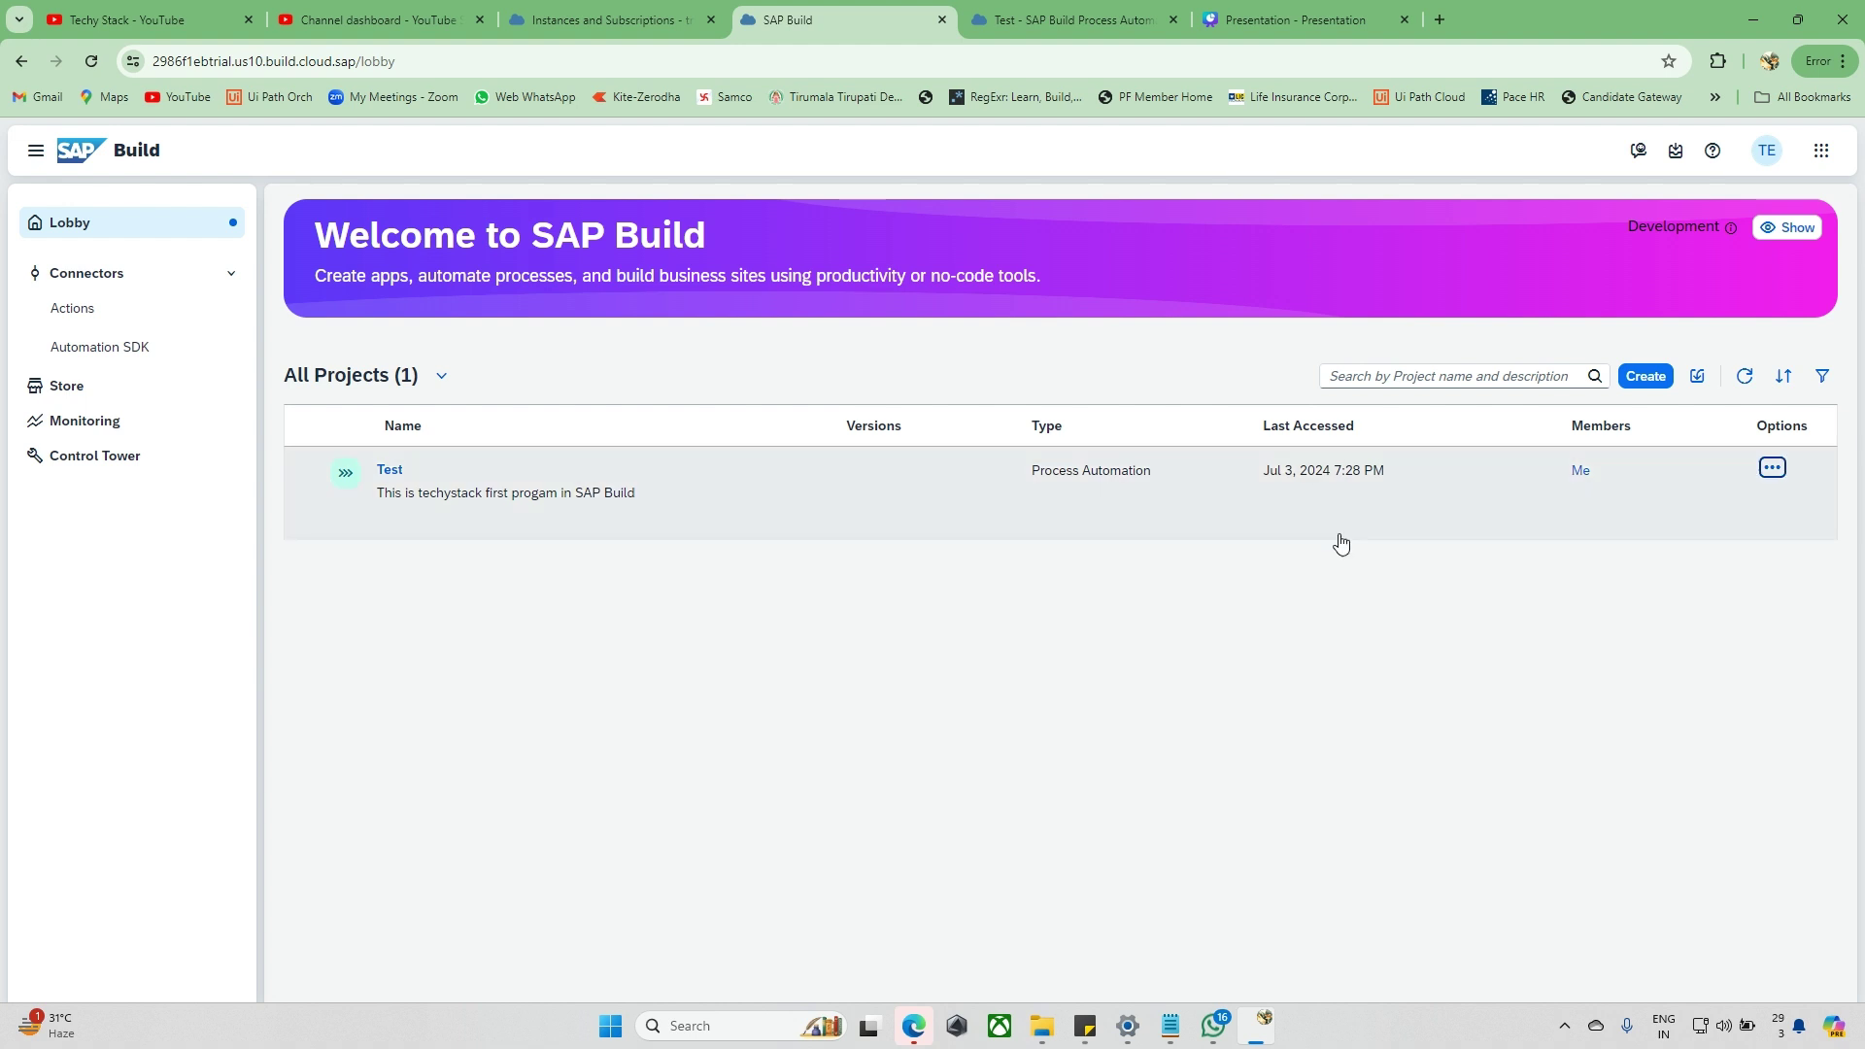
Switch to the Test project in Process Automation and skip local agent detection.
click(1095, 26)
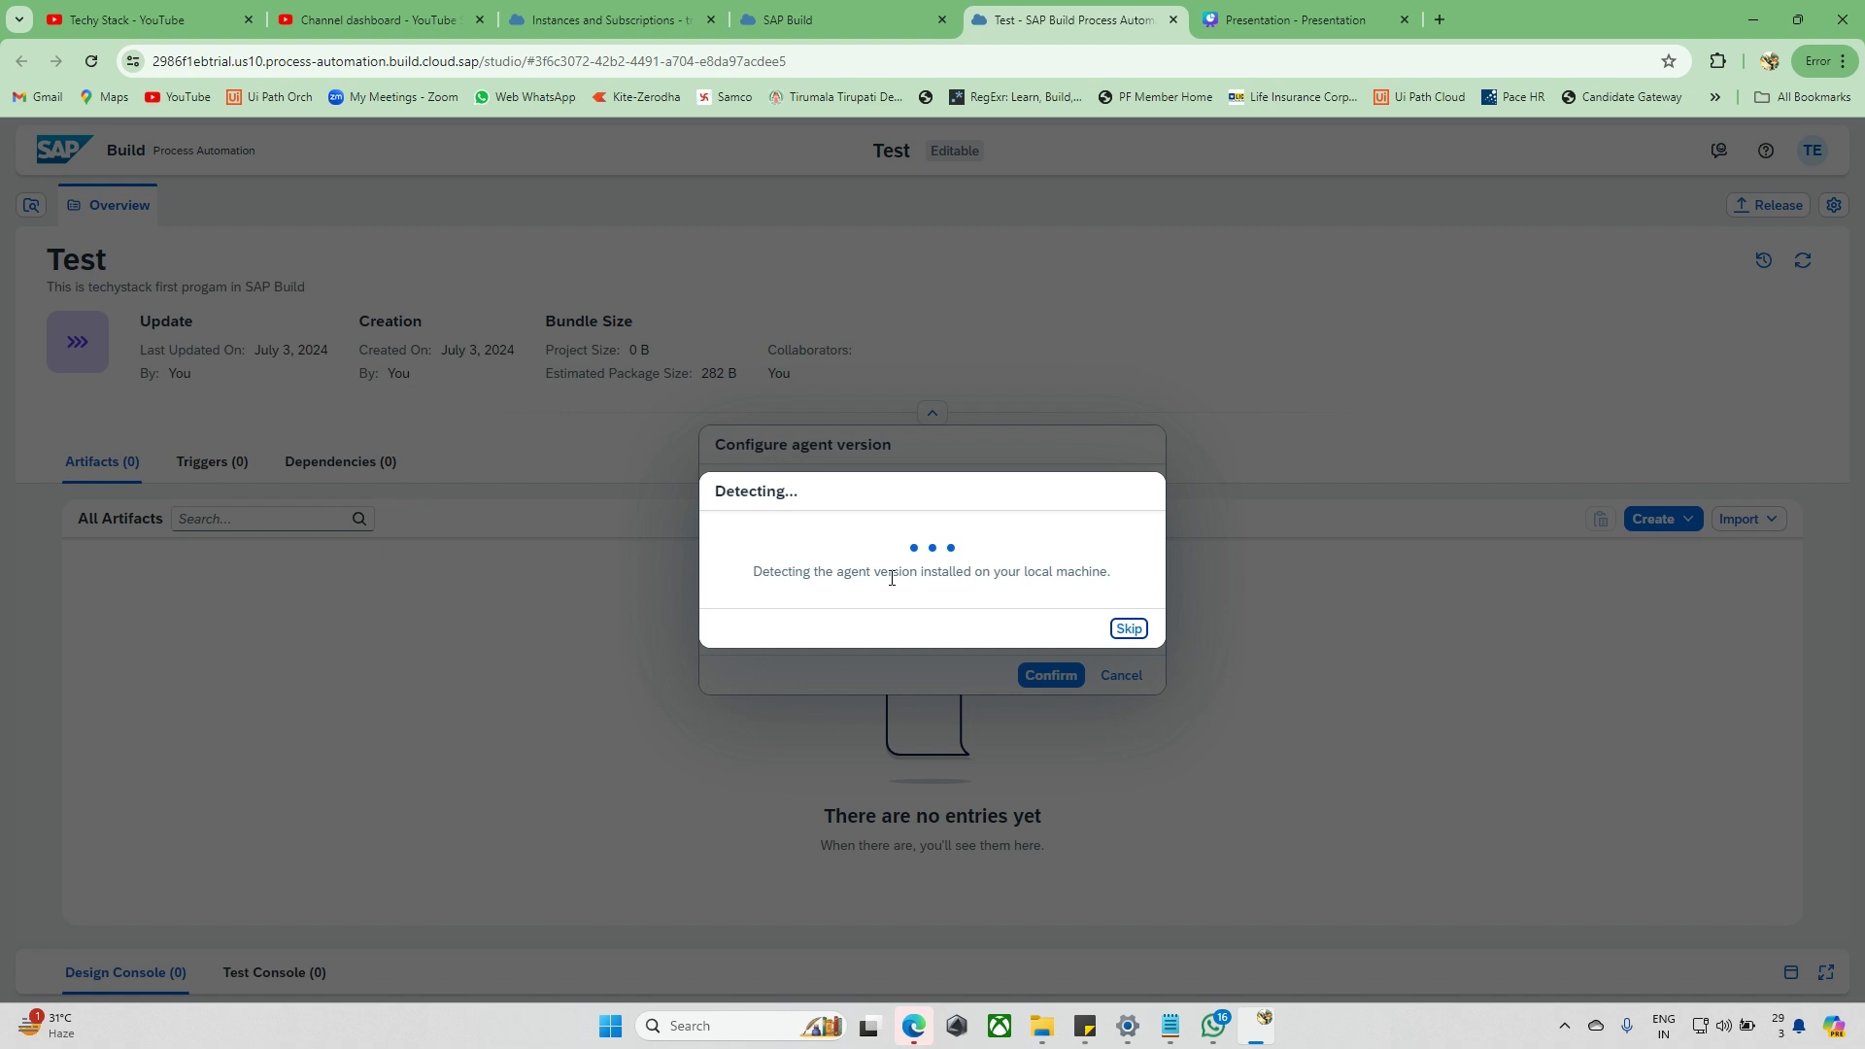
click(942, 573)
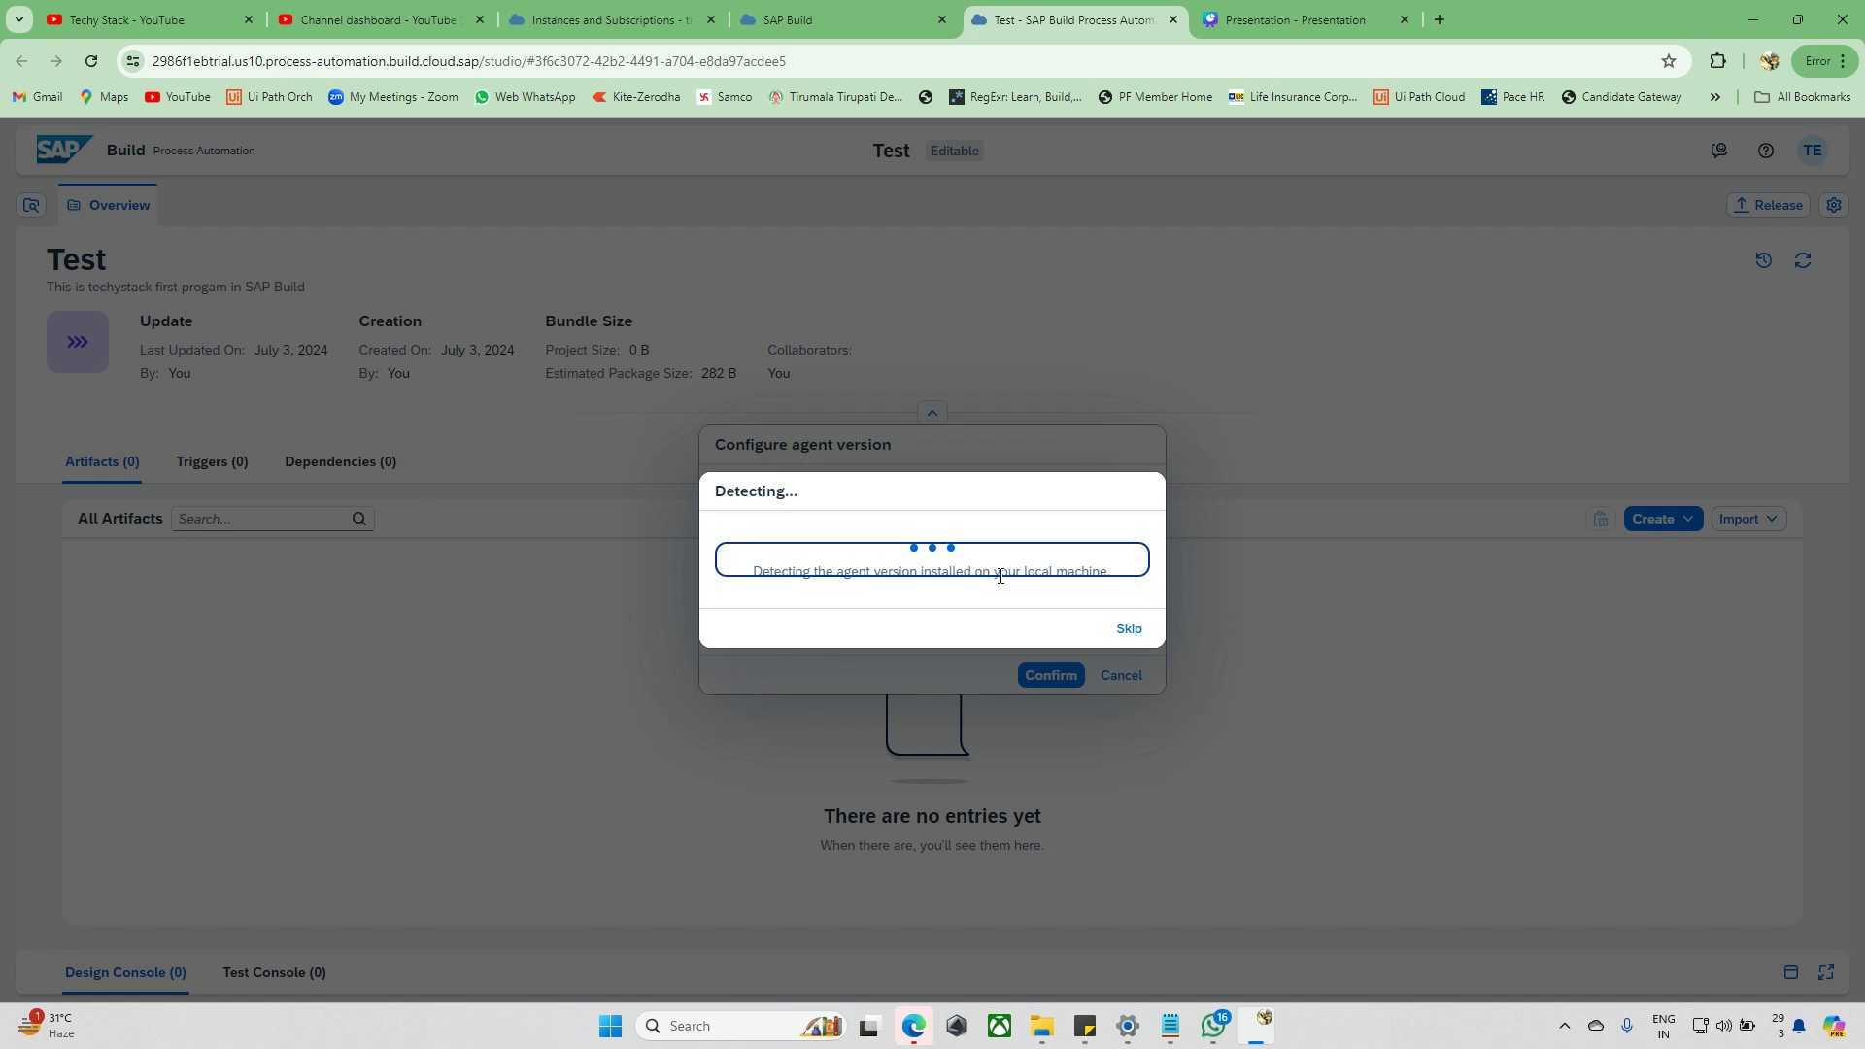
click(1034, 619)
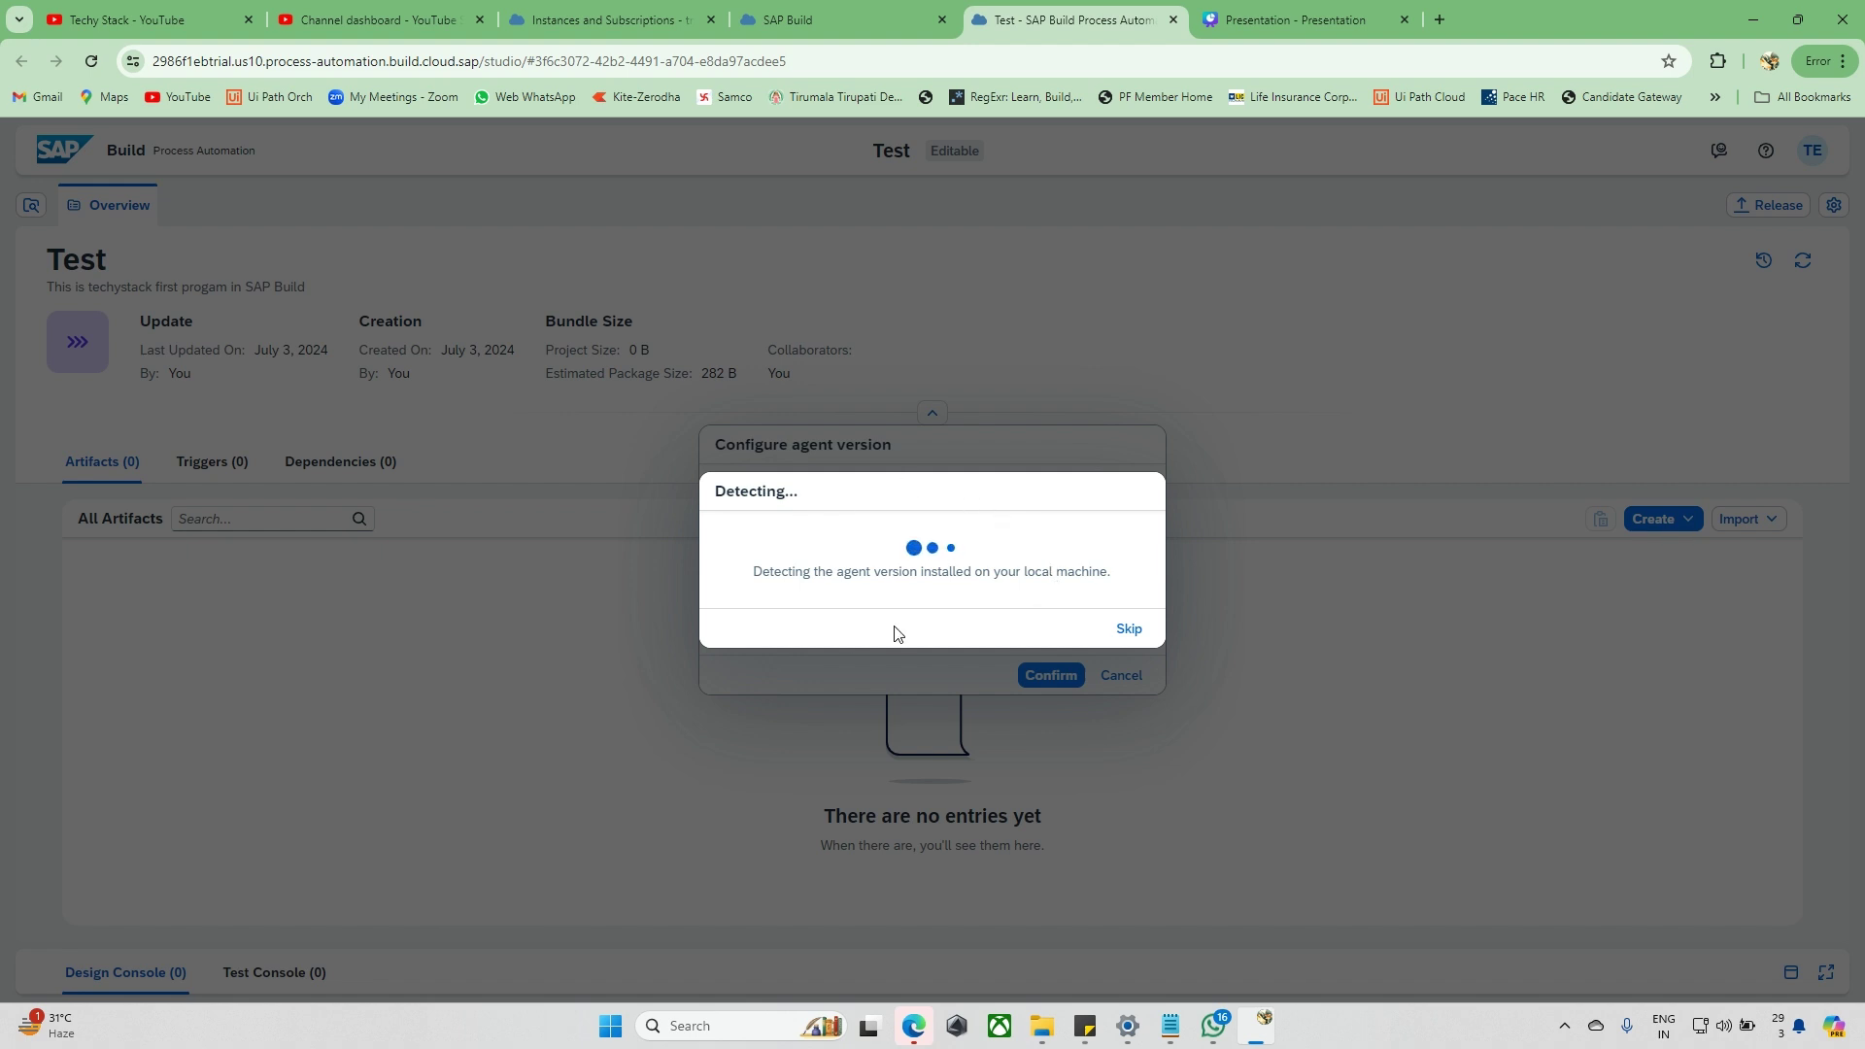
click(1127, 631)
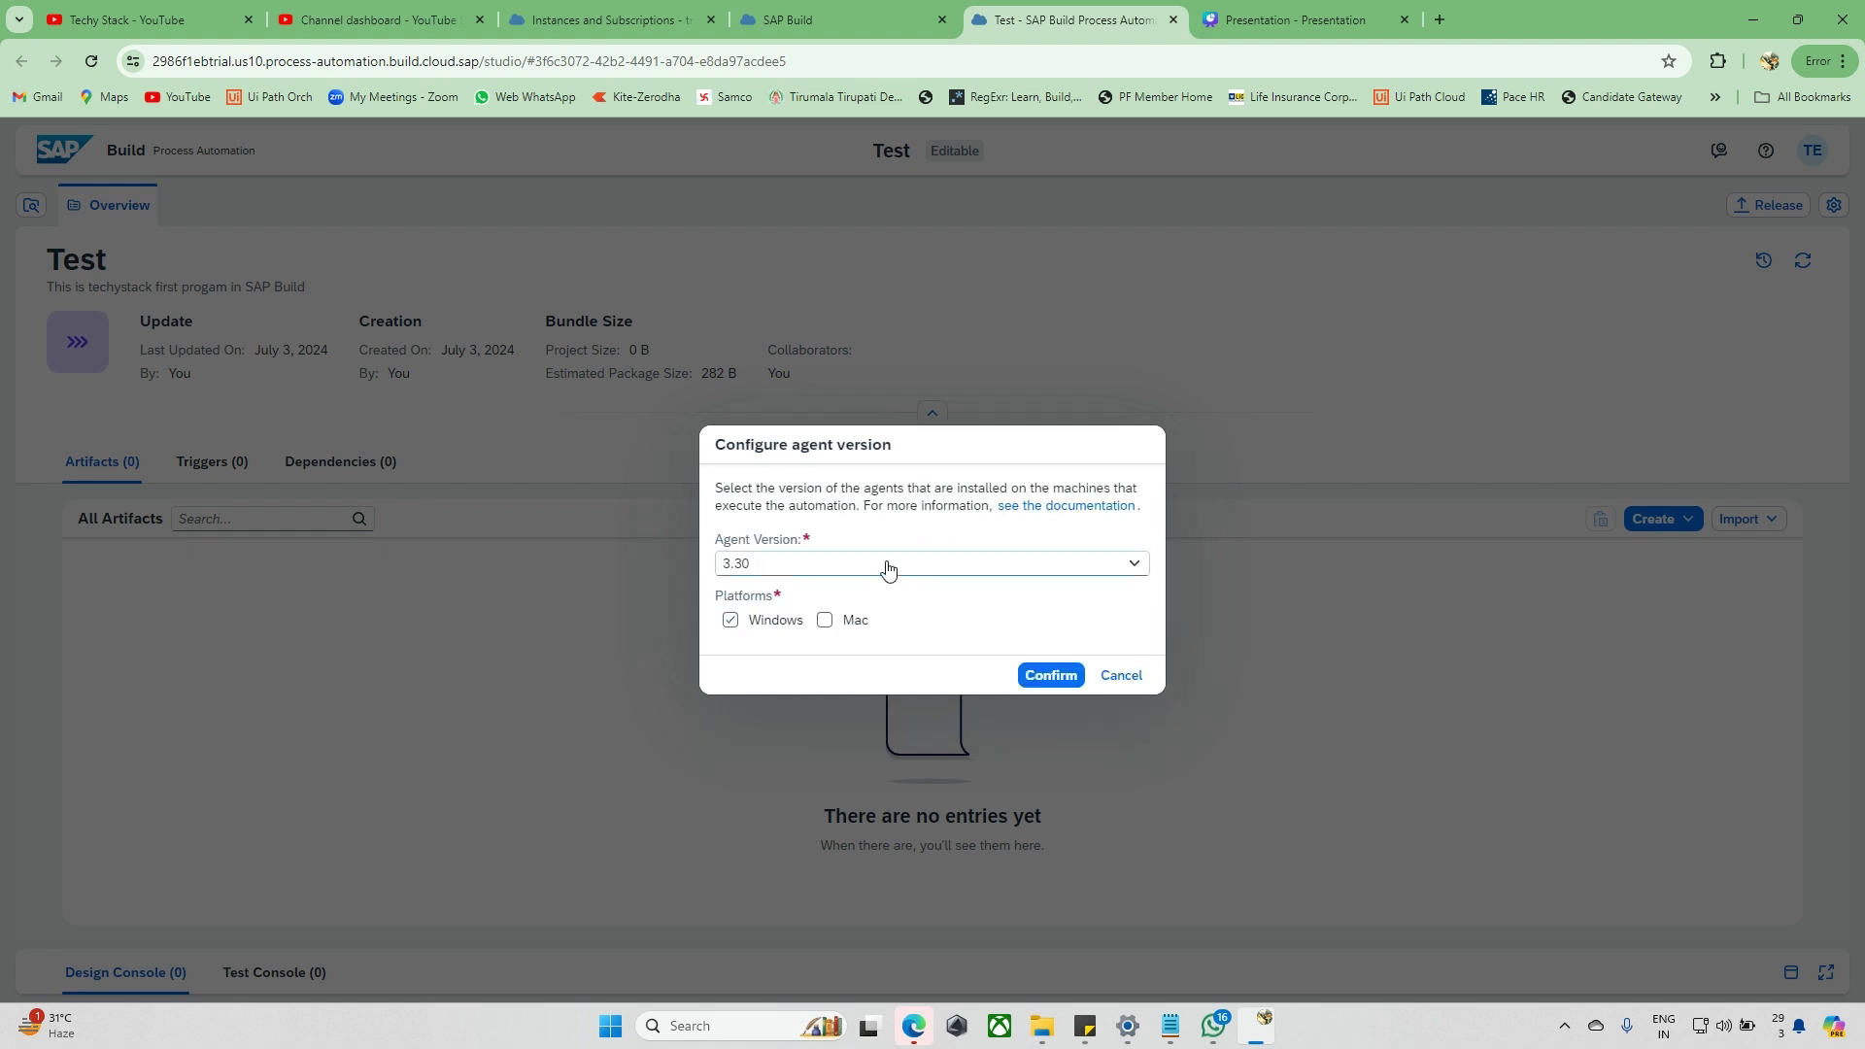
Keep agent version 3.30 for Windows and confirm the agent settings.
click(1128, 568)
click(1069, 526)
click(1131, 565)
scroll(1007, 749, down, 10)
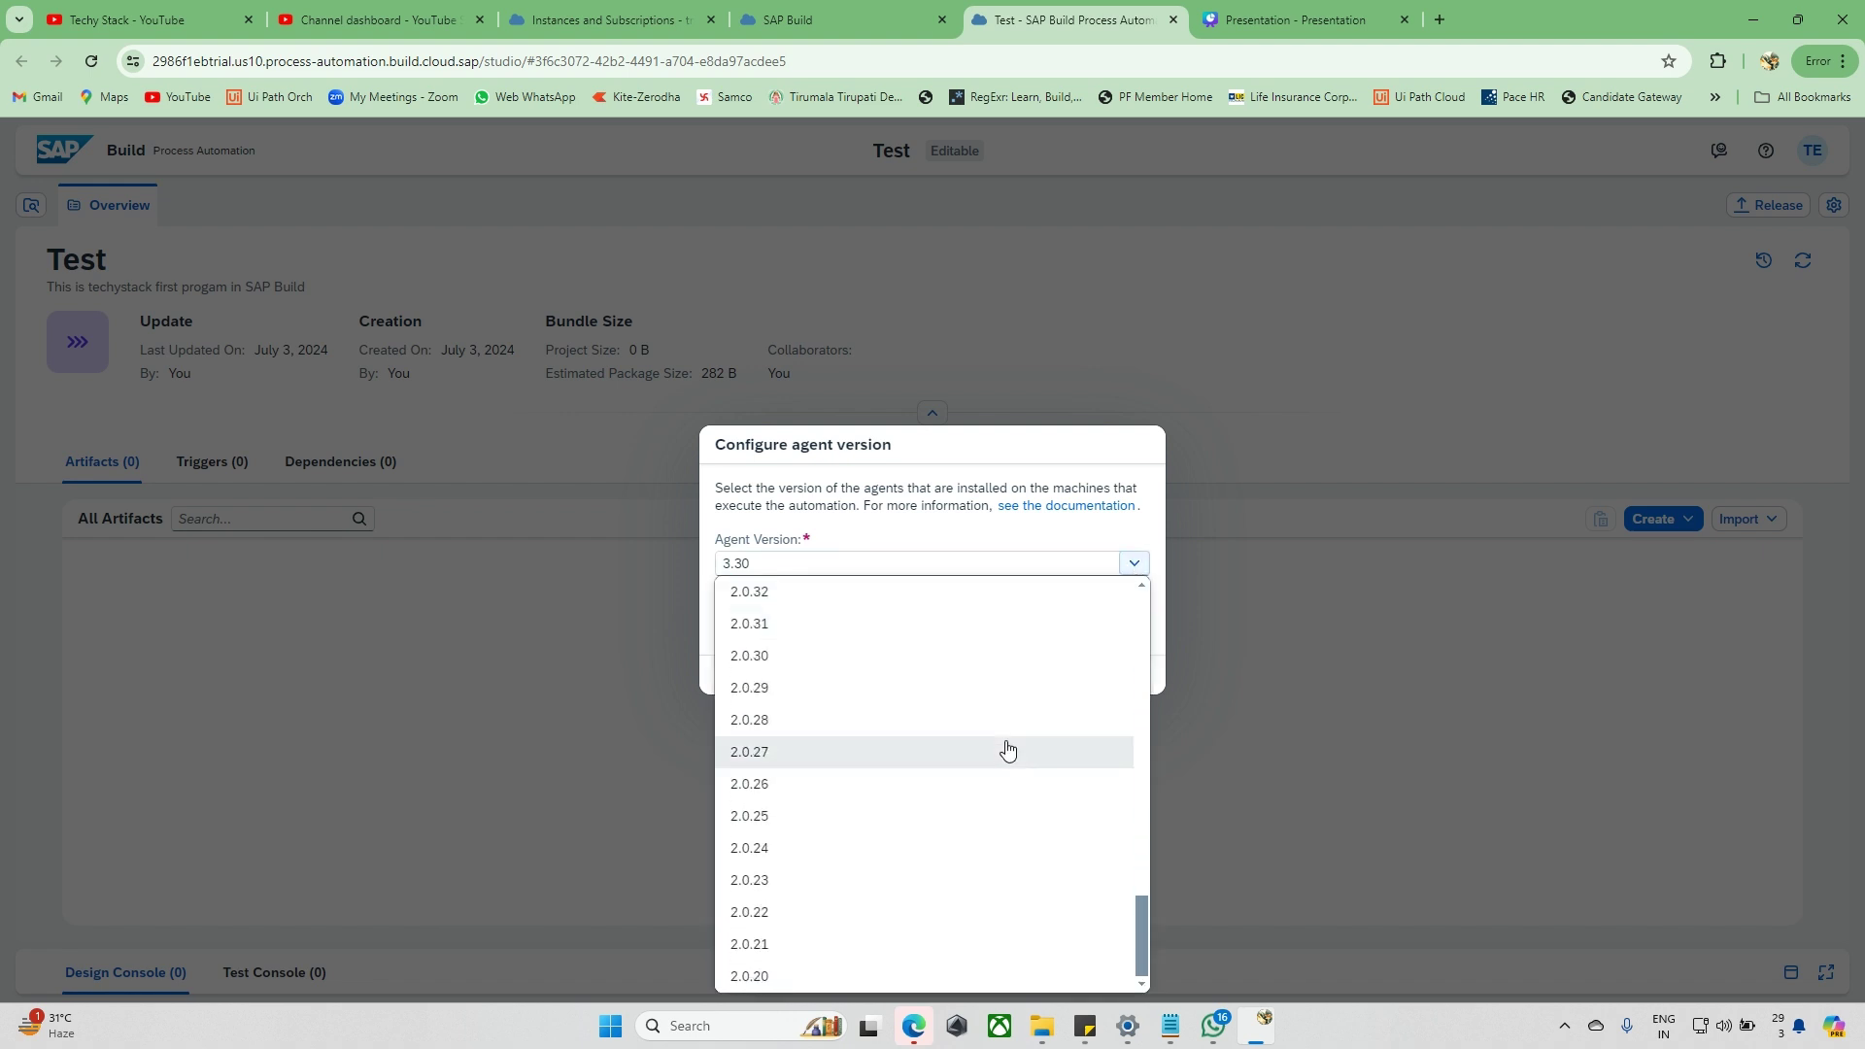
scroll(1007, 749, up, 15)
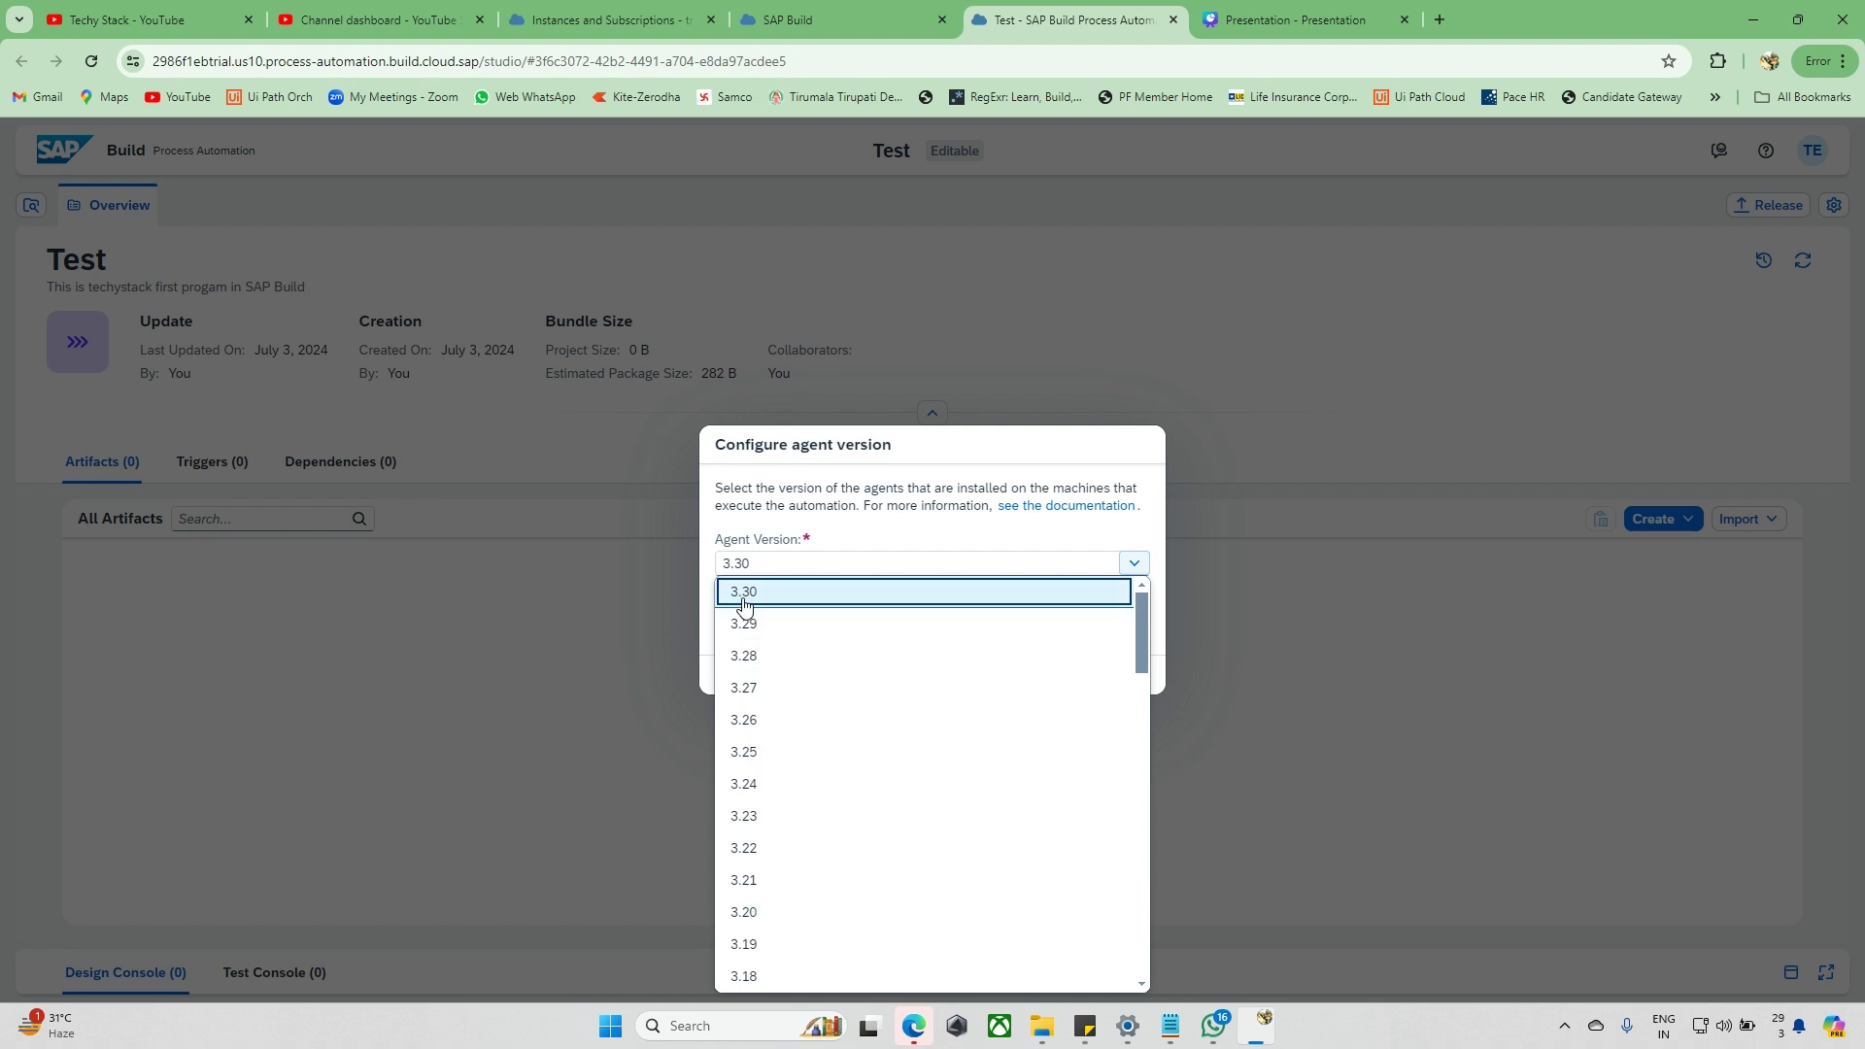
click(744, 595)
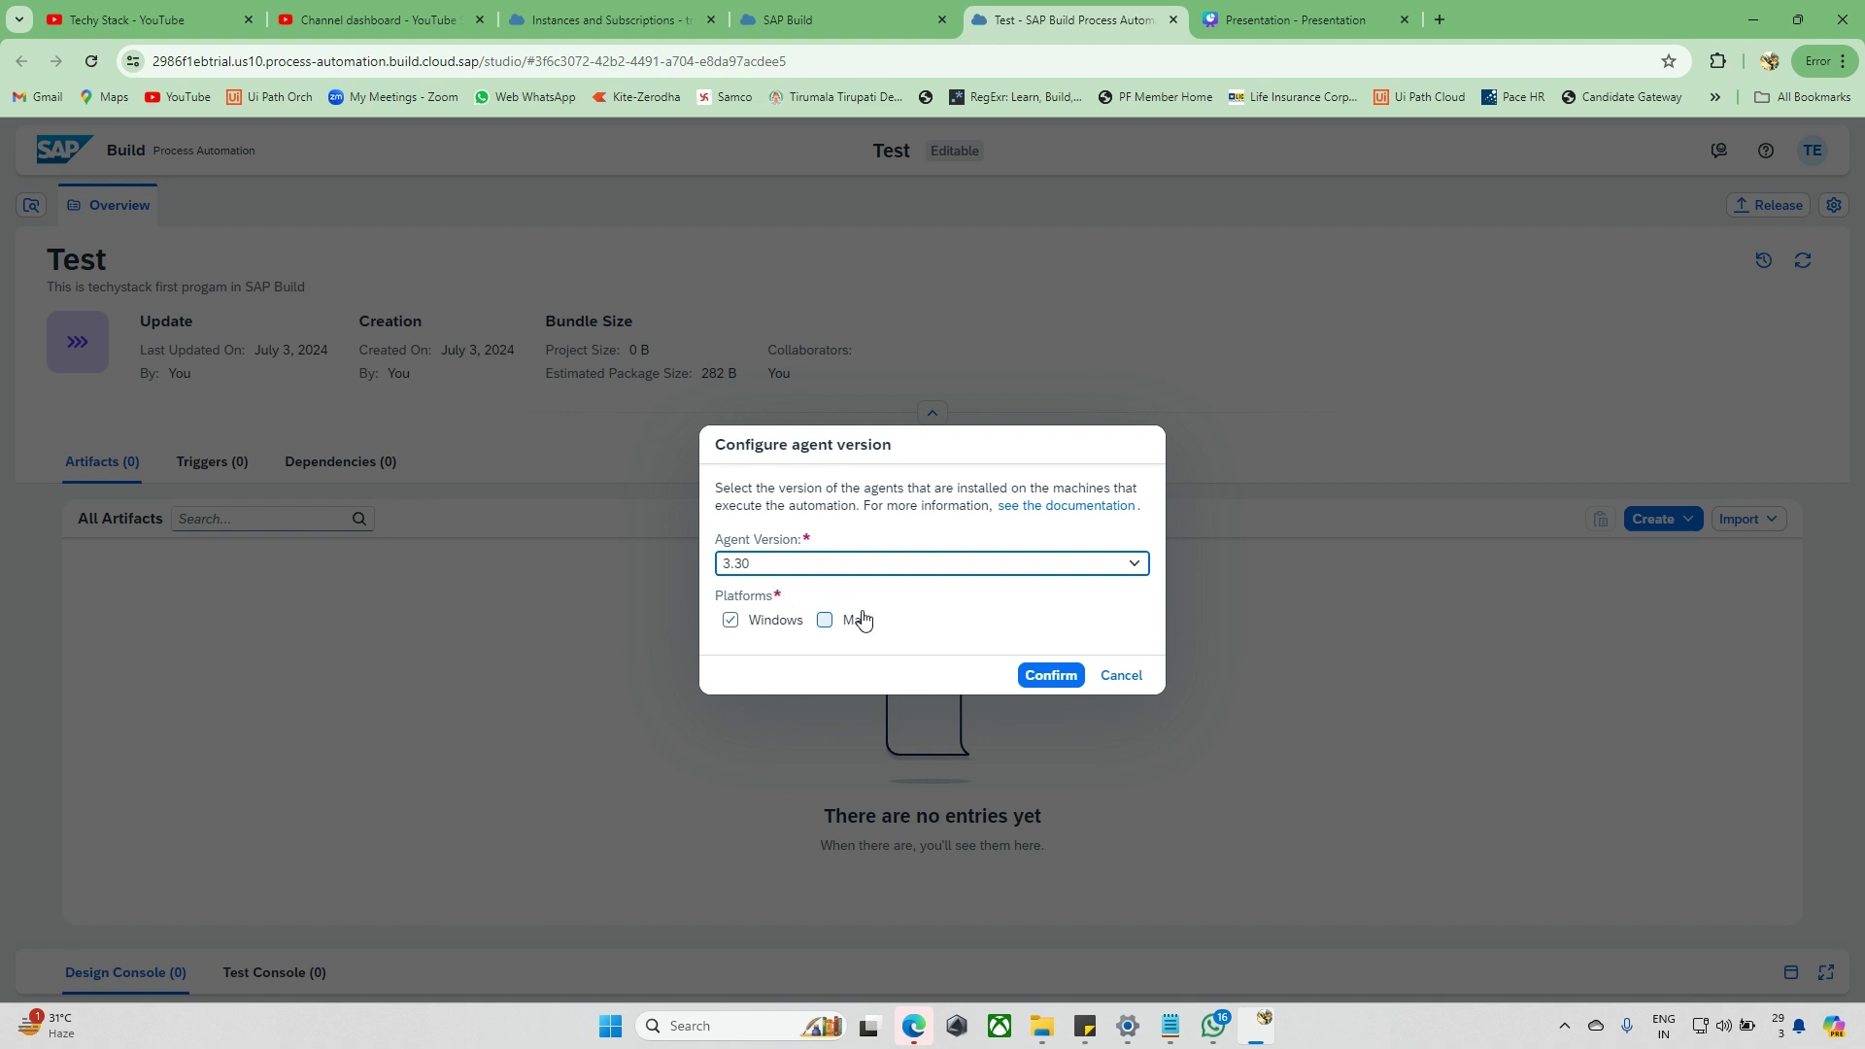
click(1047, 674)
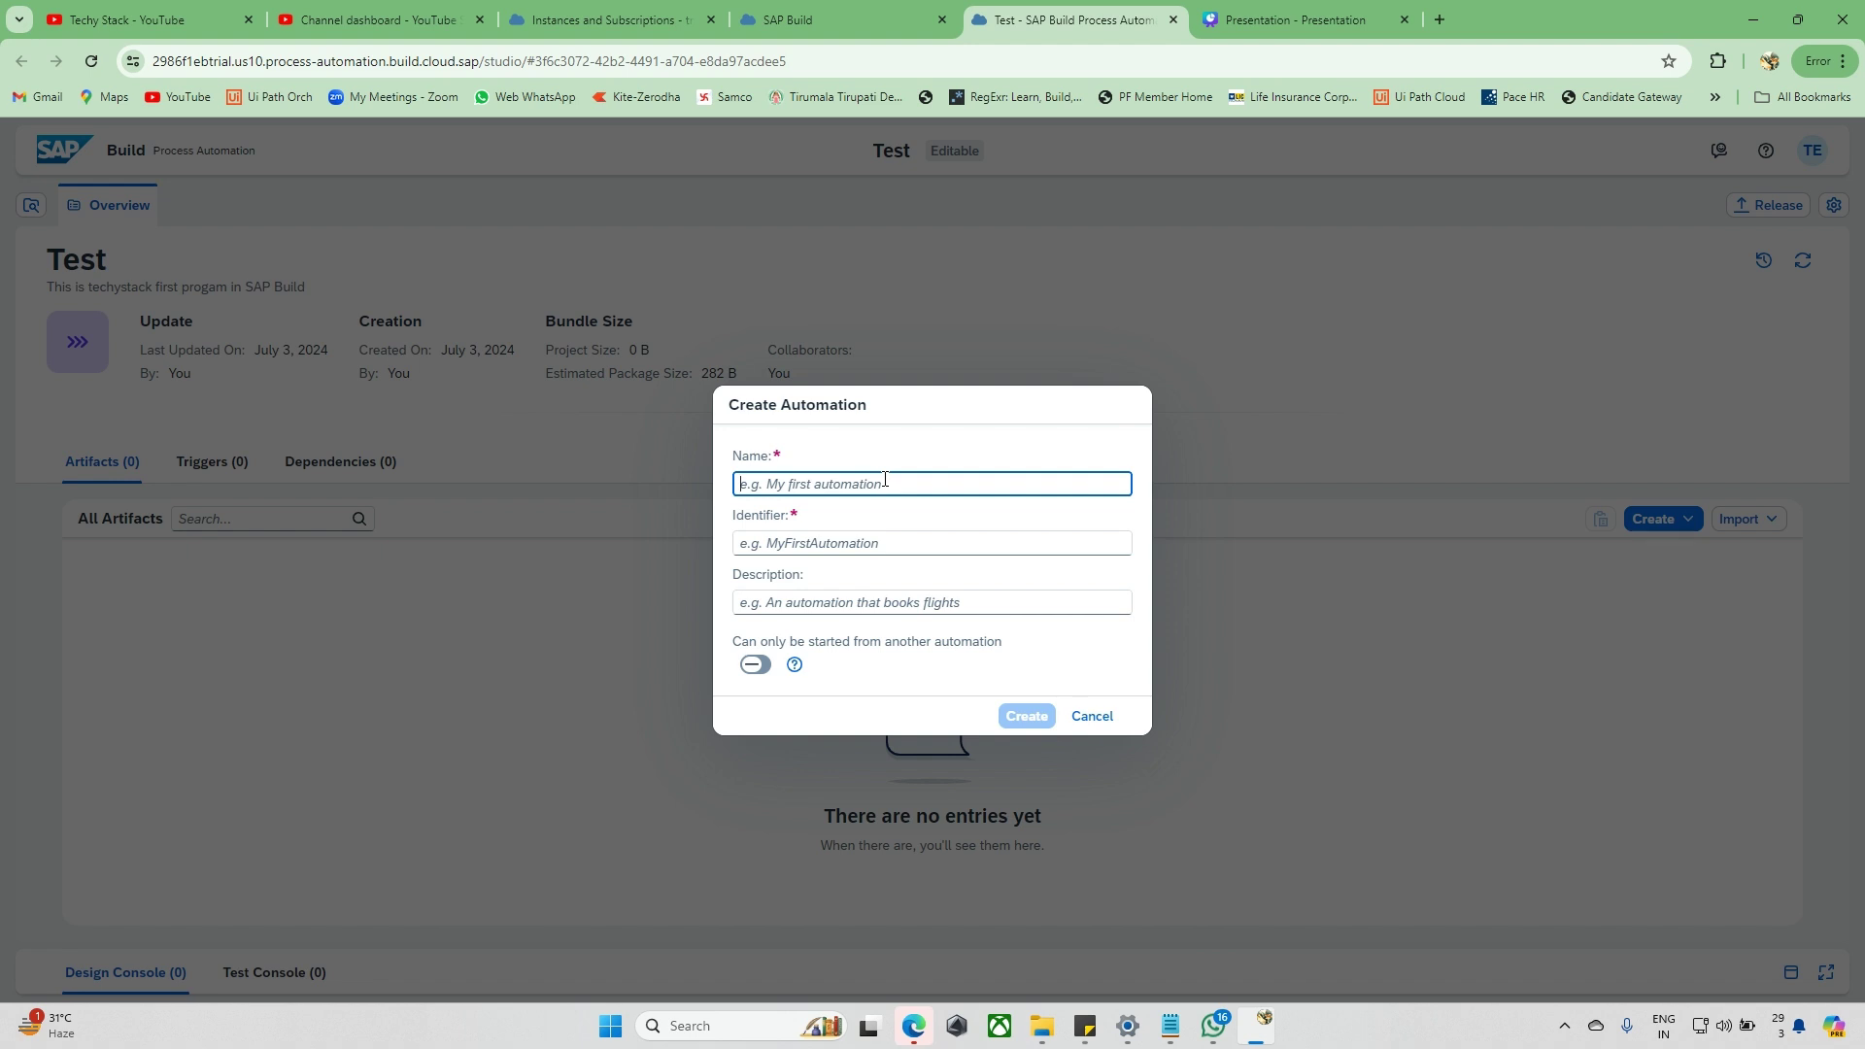
Name the automation First_Automation, paste the name as its description, and create it.
text(F)
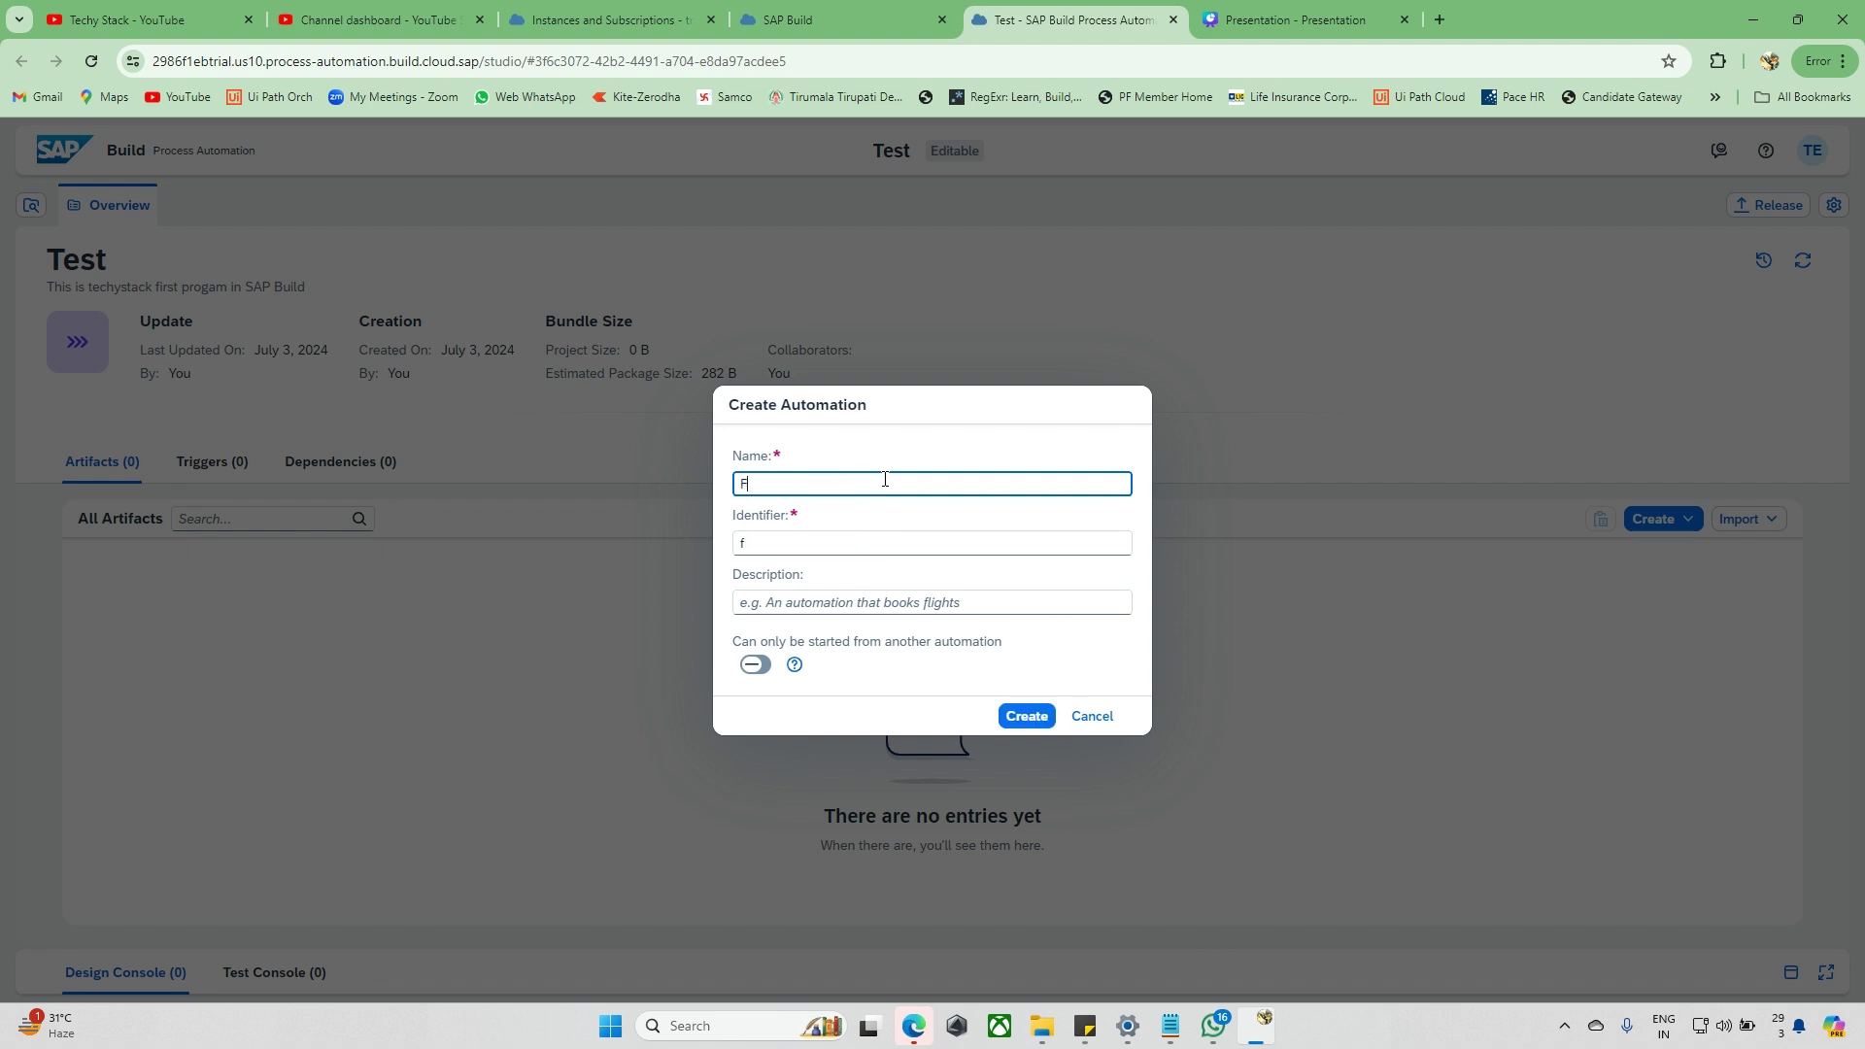
text(irst_Automation)
key(Tab)
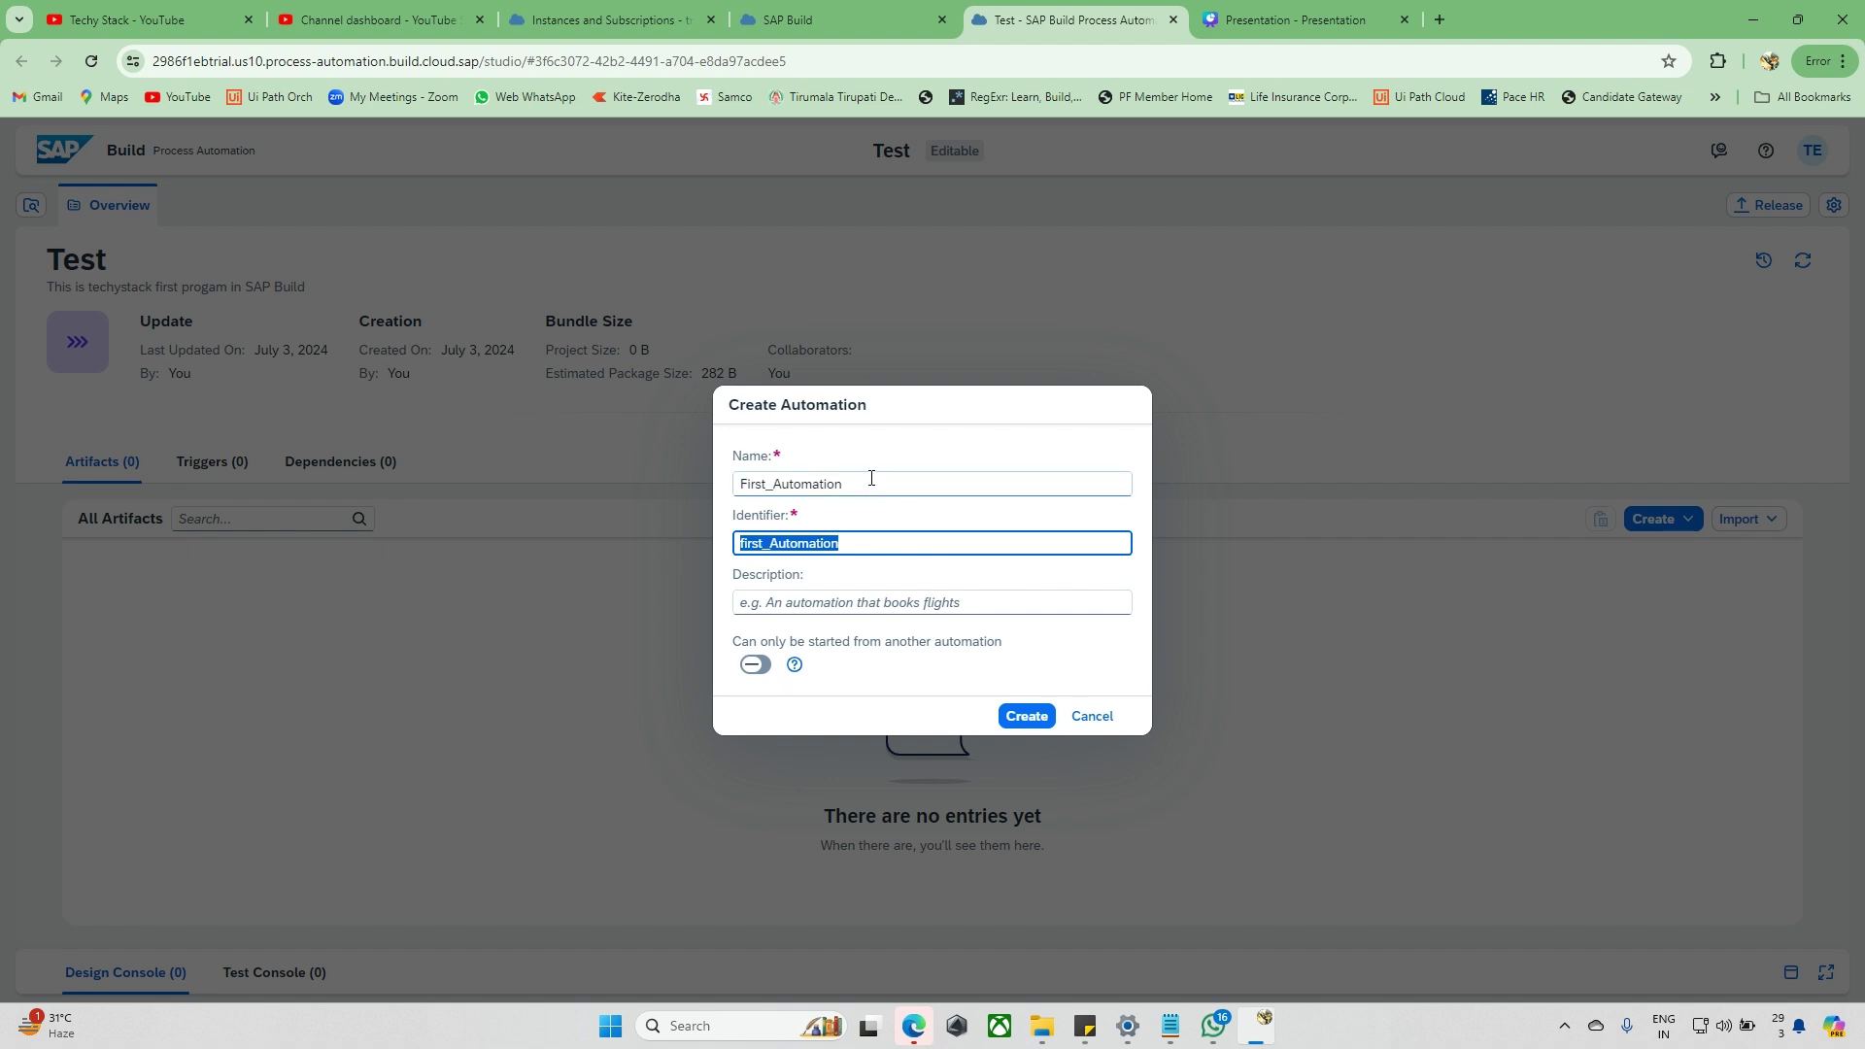
key(shift+Tab)
click(837, 611)
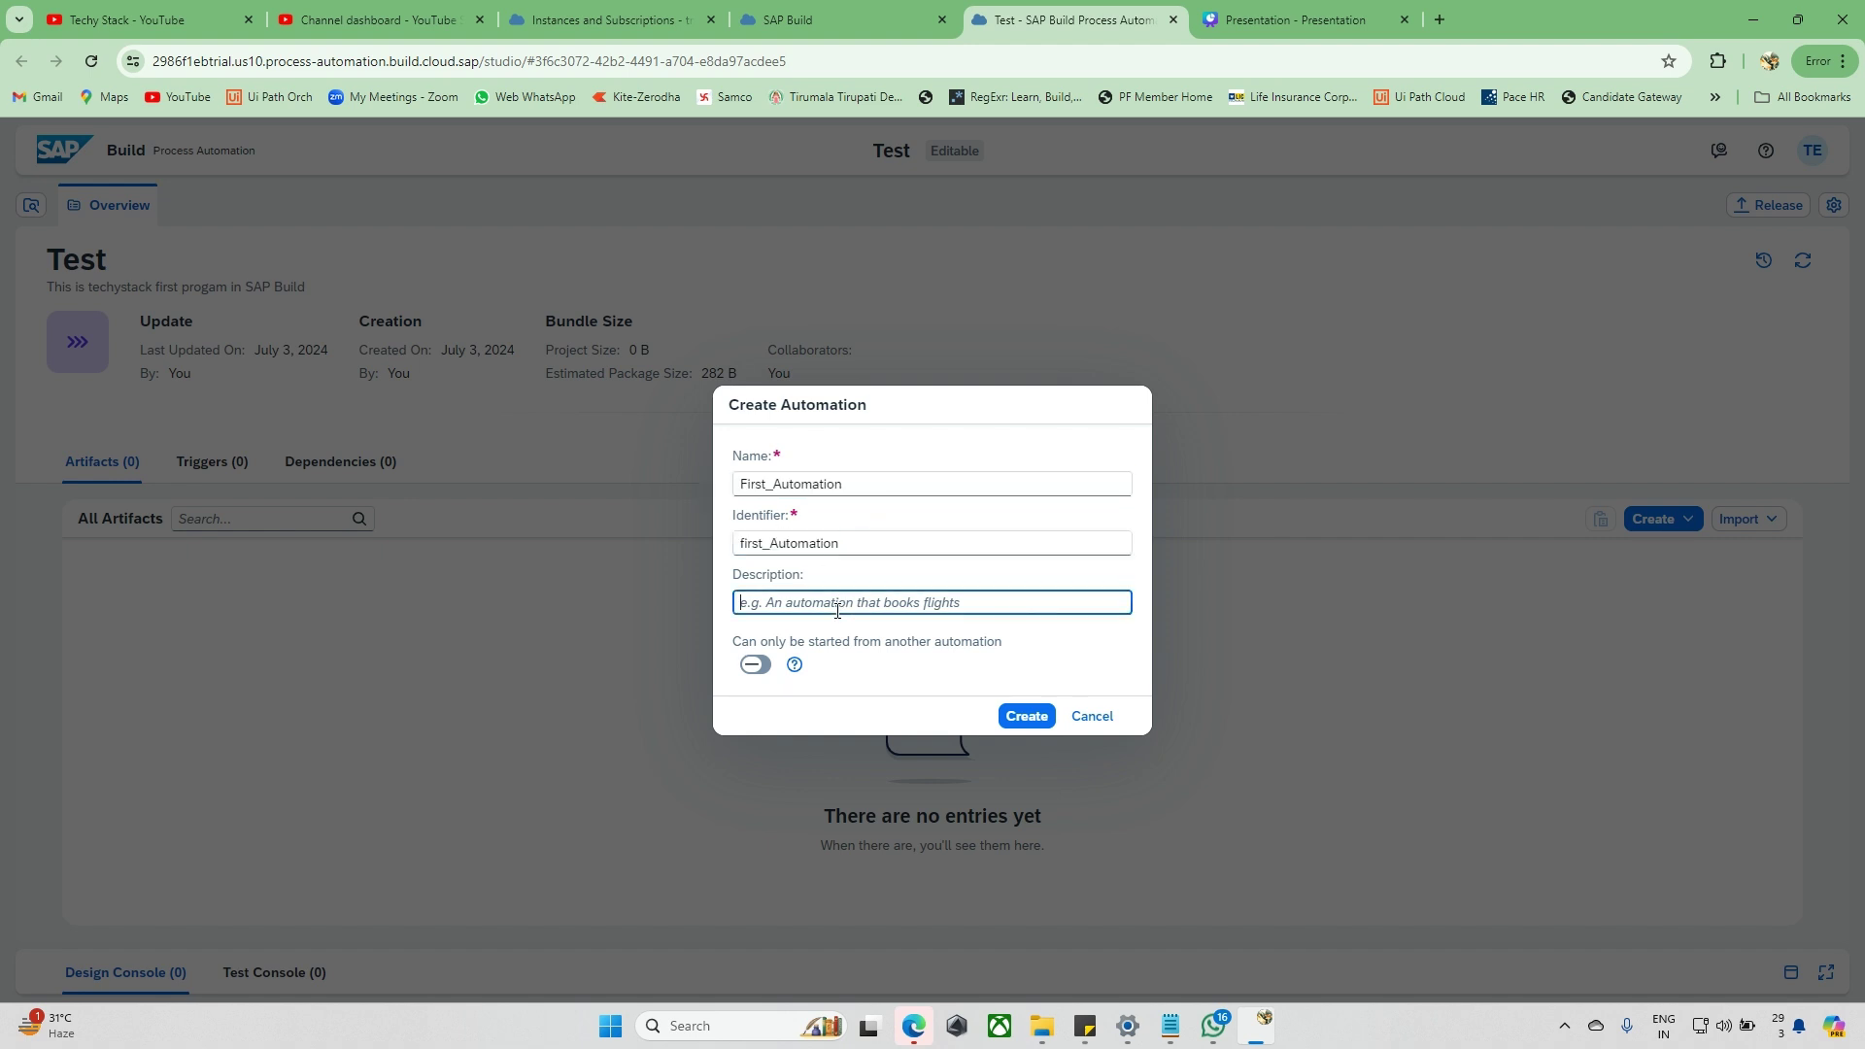
click(853, 483)
key(ctrl+a)
key(ctrl+c)
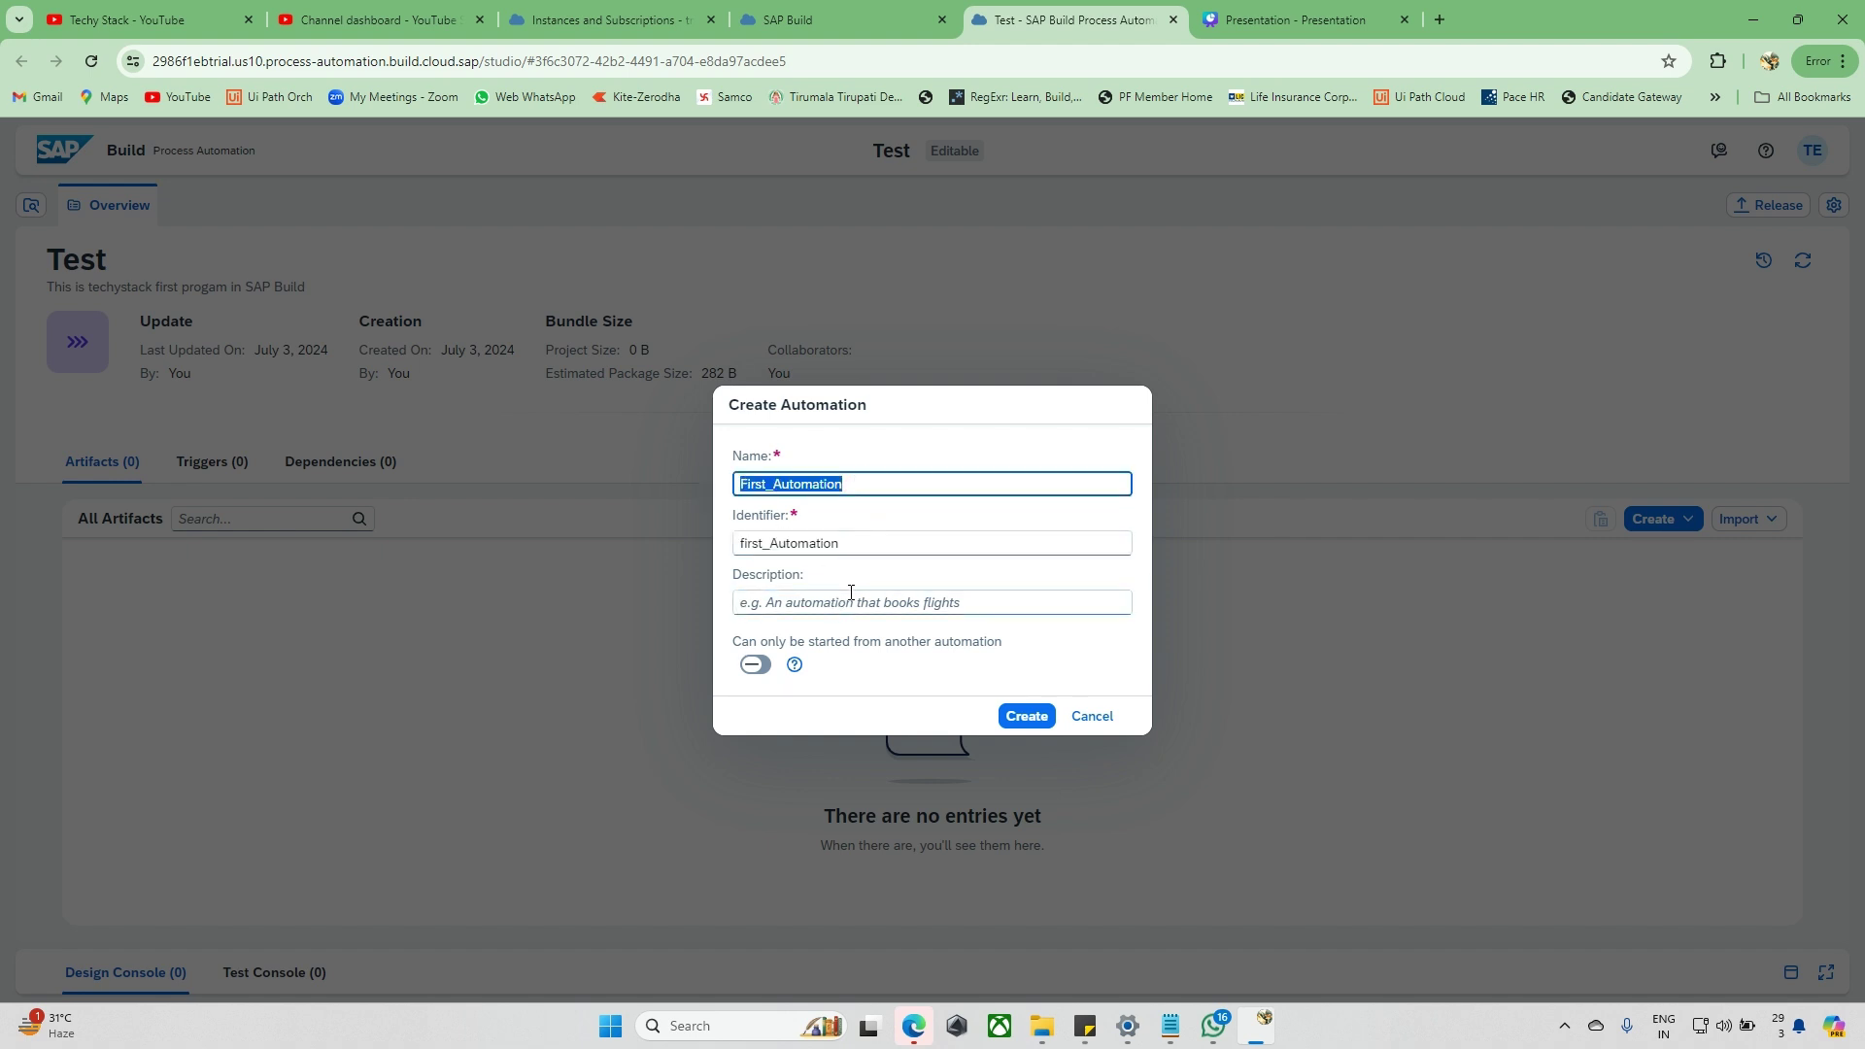
click(851, 598)
key(ctrl+v)
click(1032, 719)
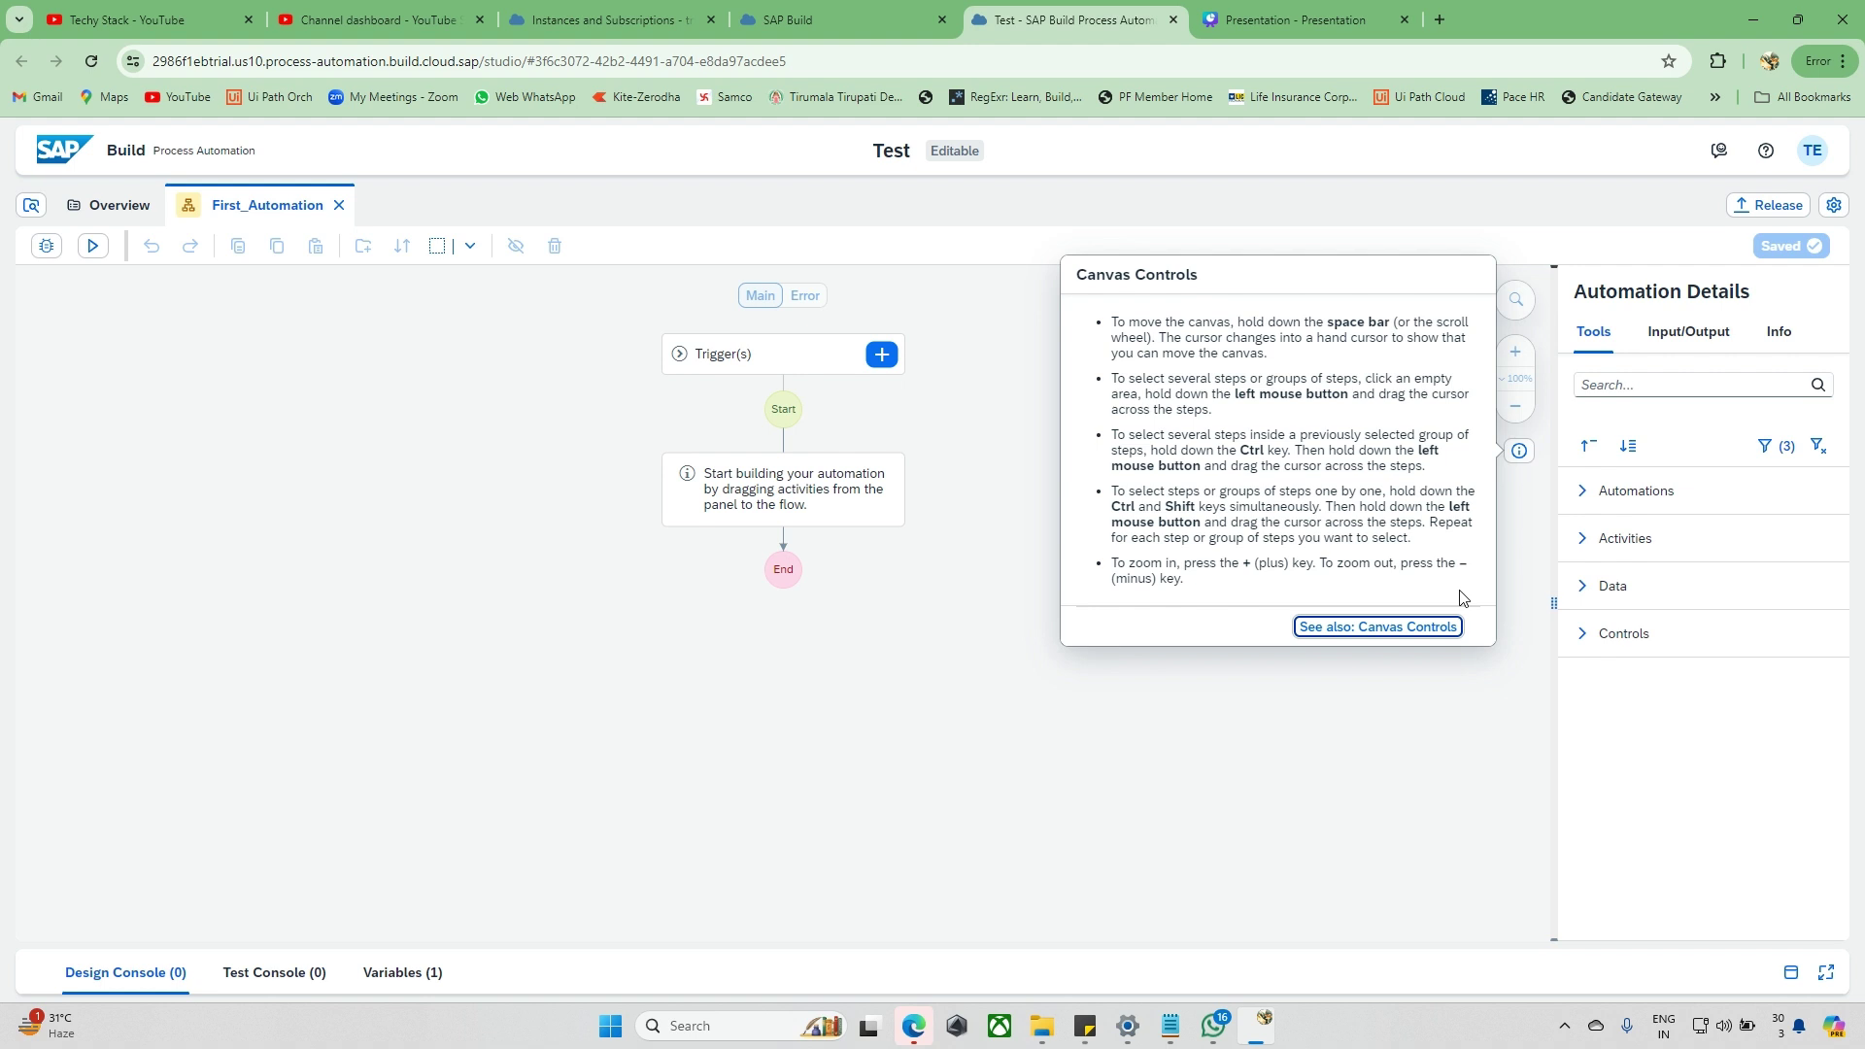
Browse the Design Console, Test Console and Variables tabs, collapse the console, and show Project Content.
click(927, 526)
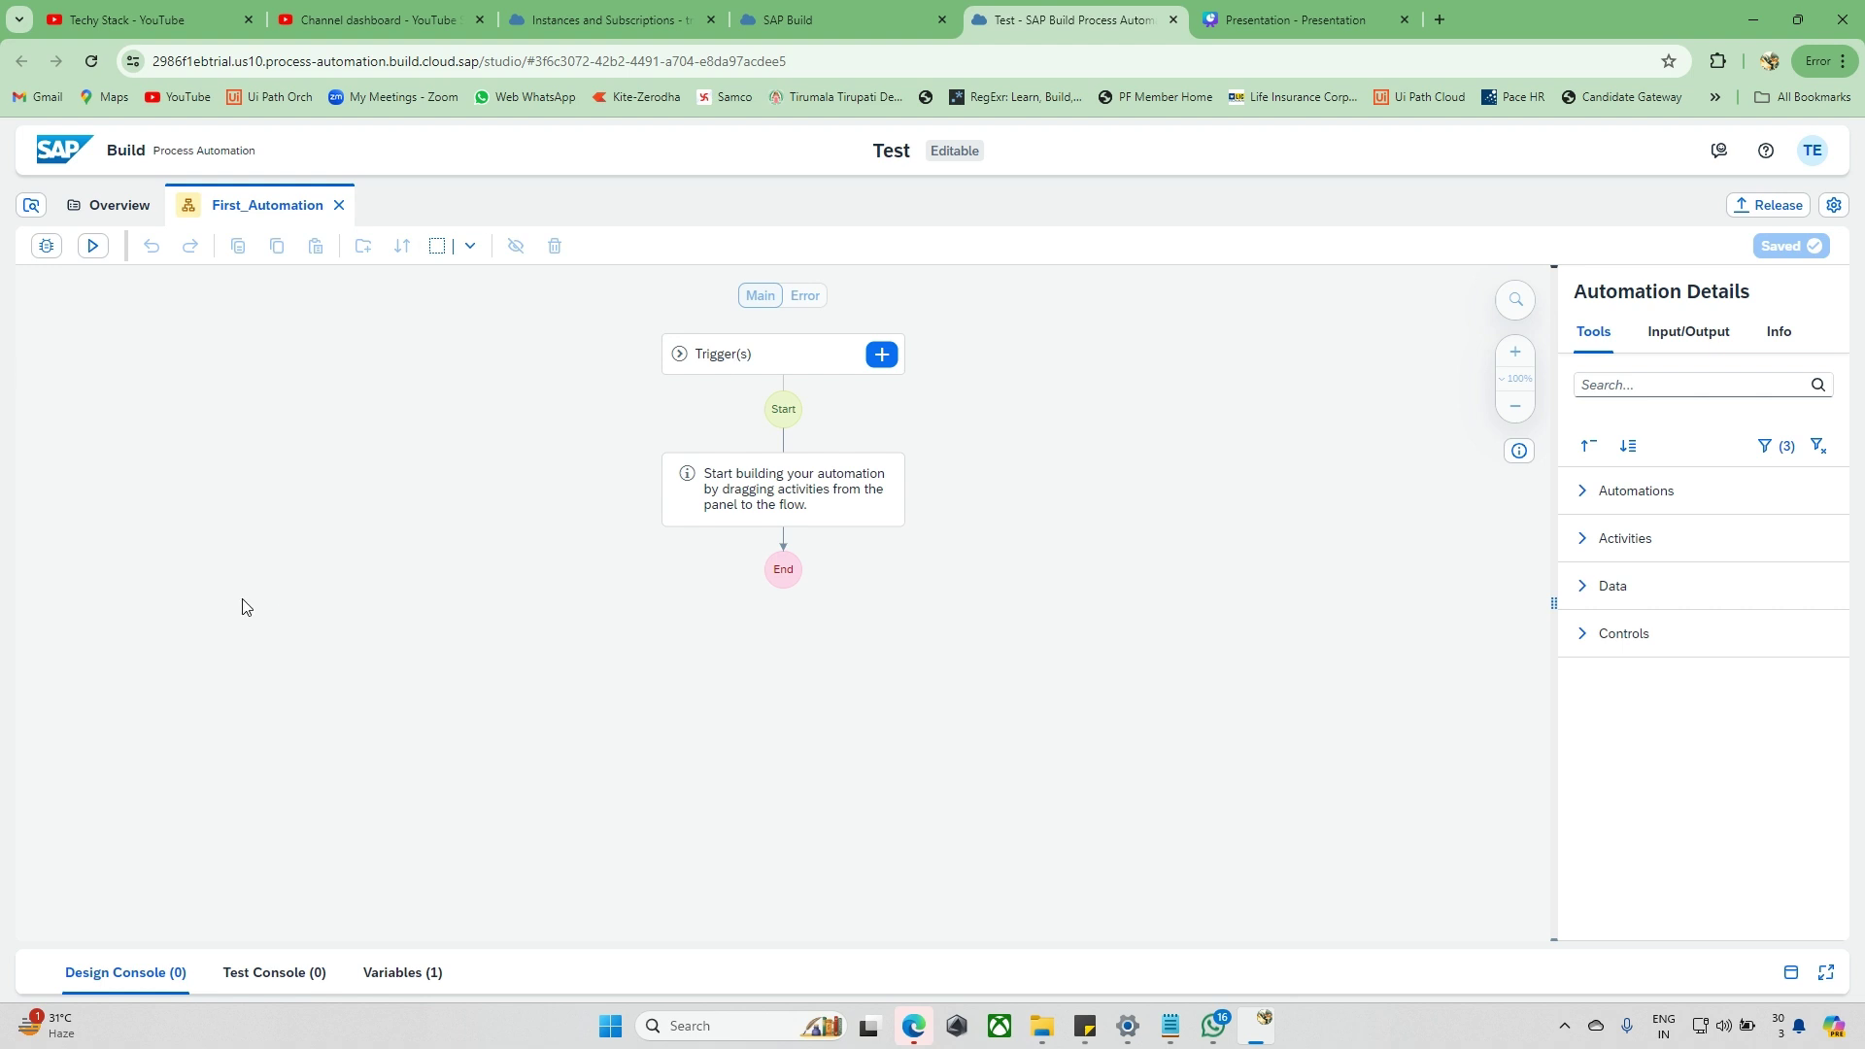
click(139, 974)
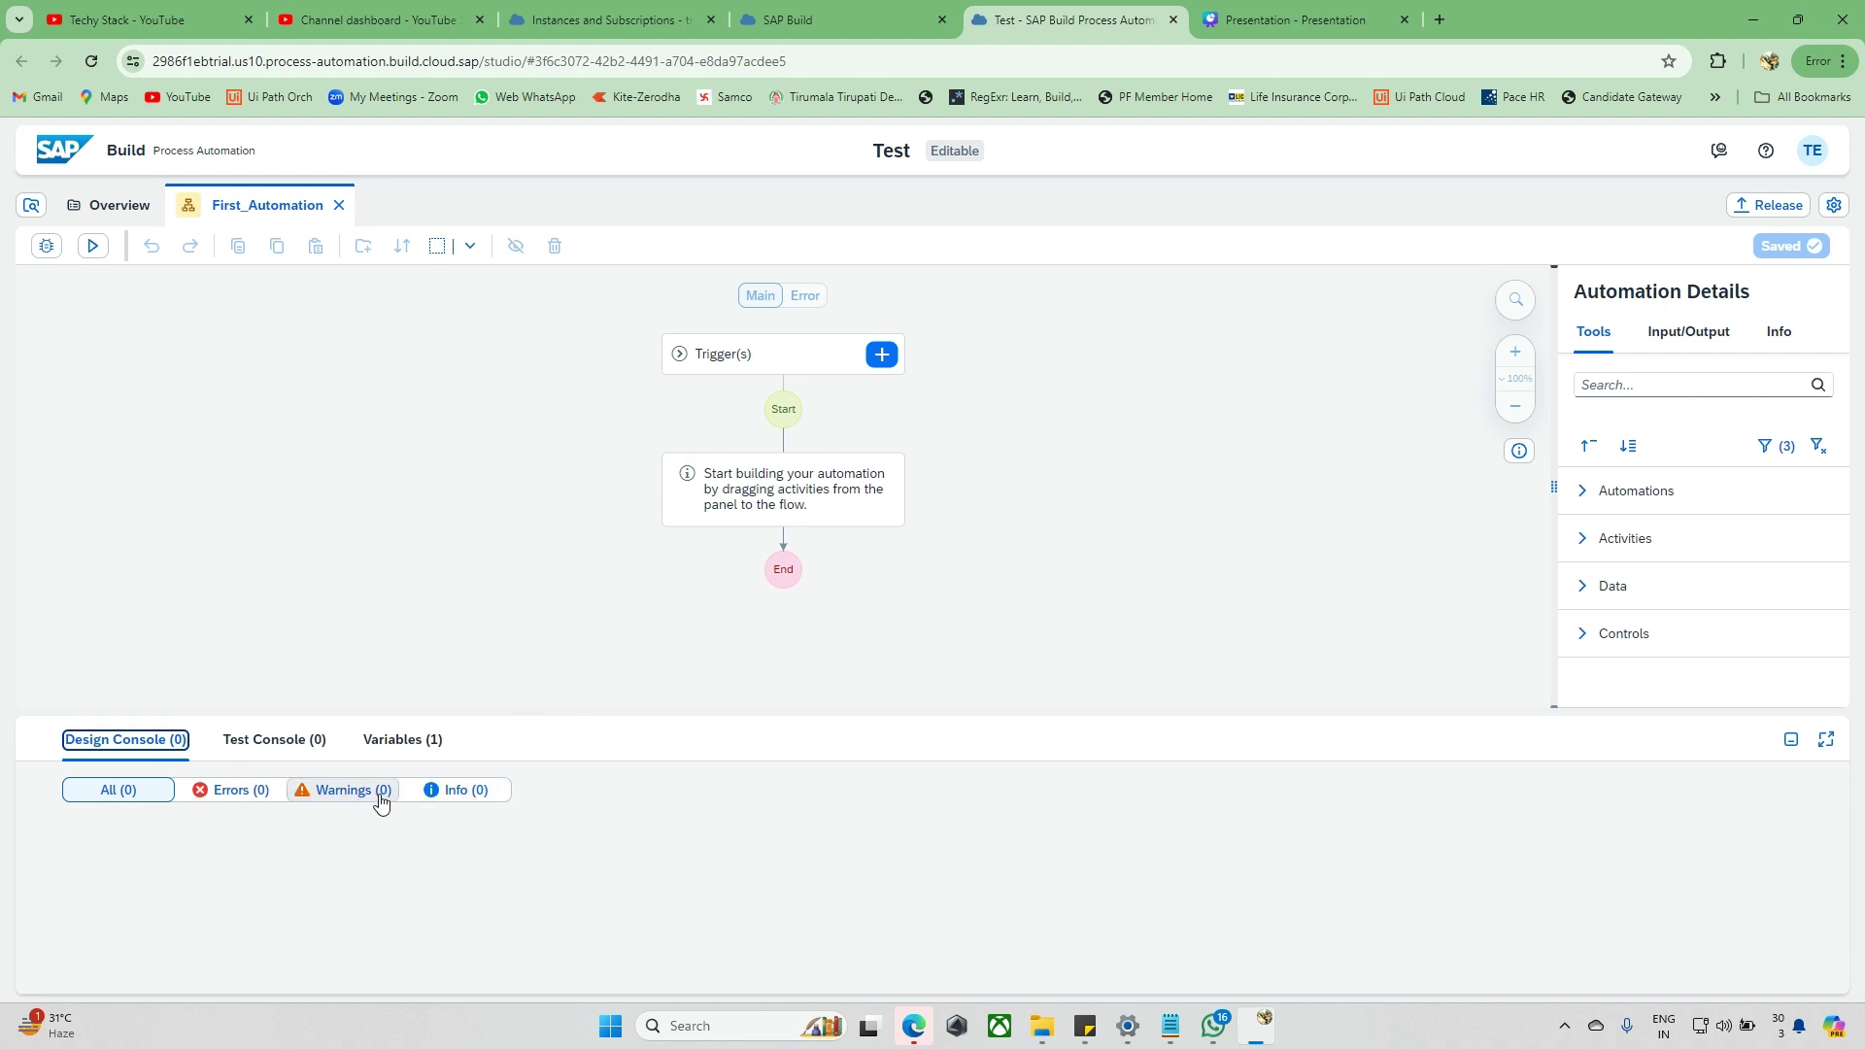
click(279, 743)
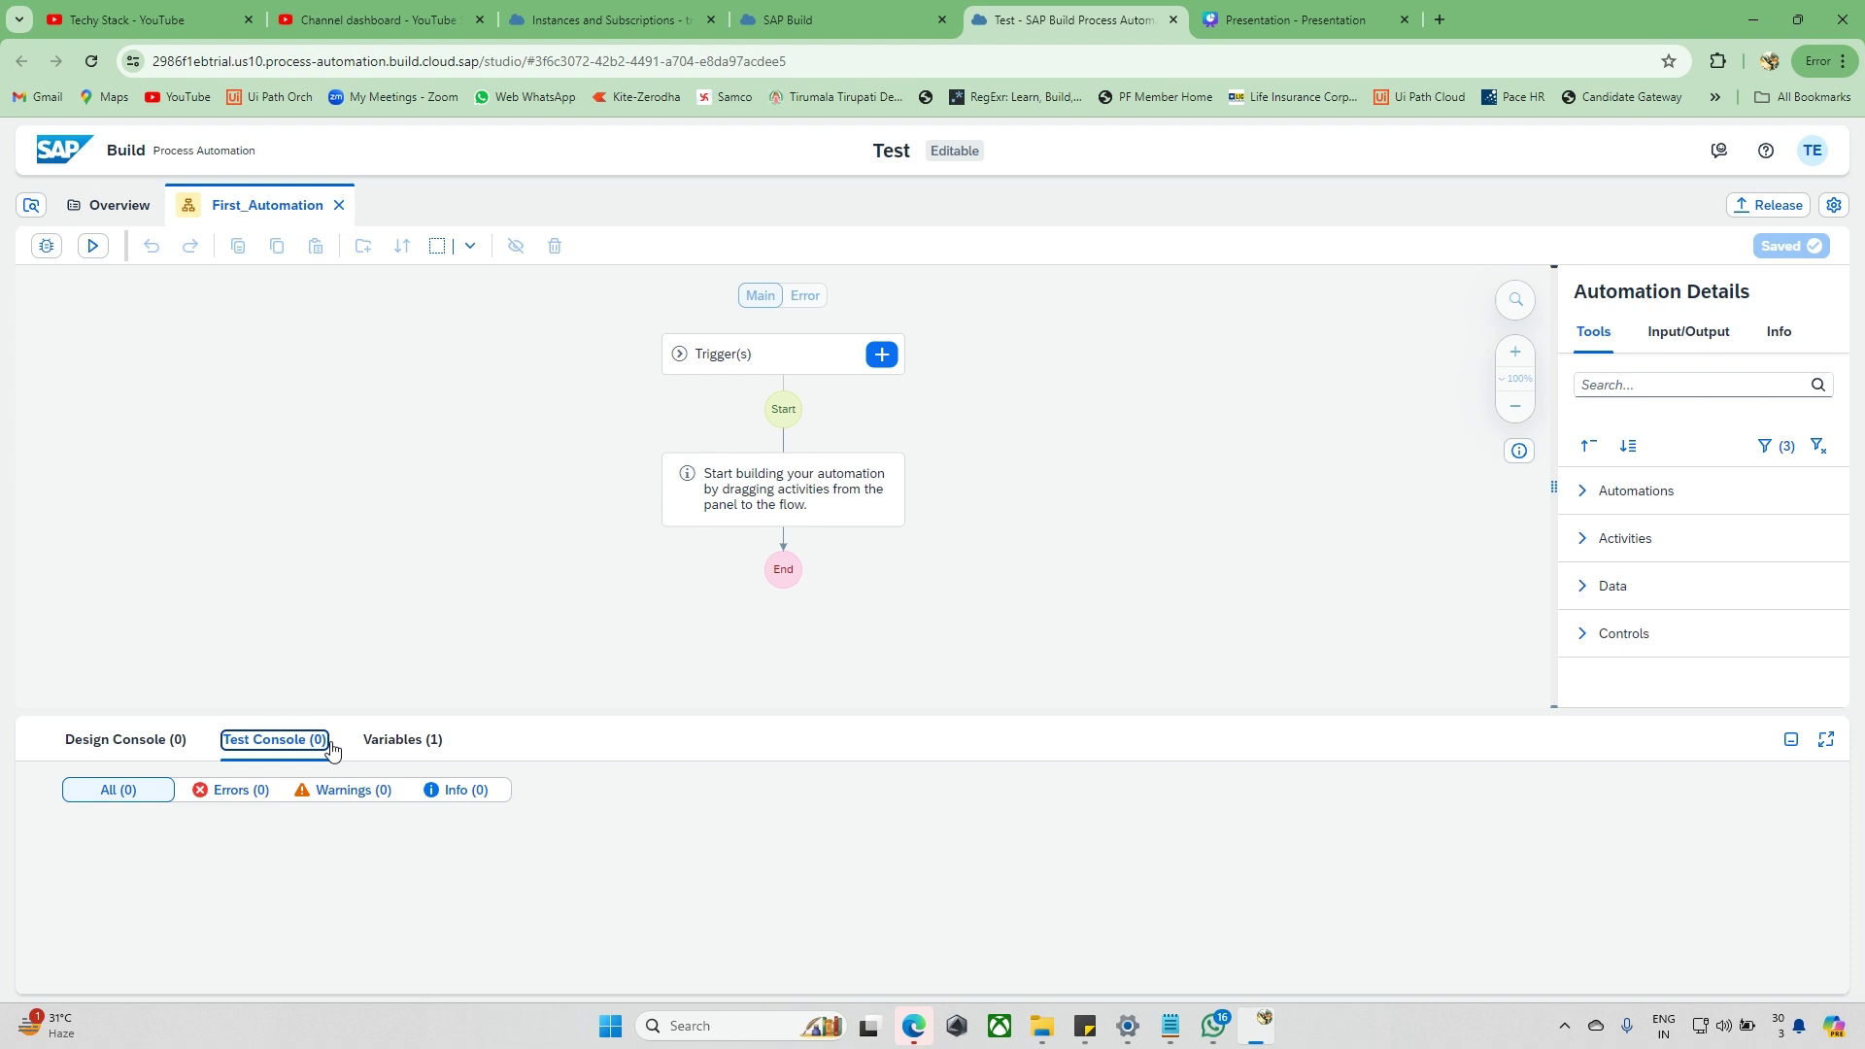
click(386, 748)
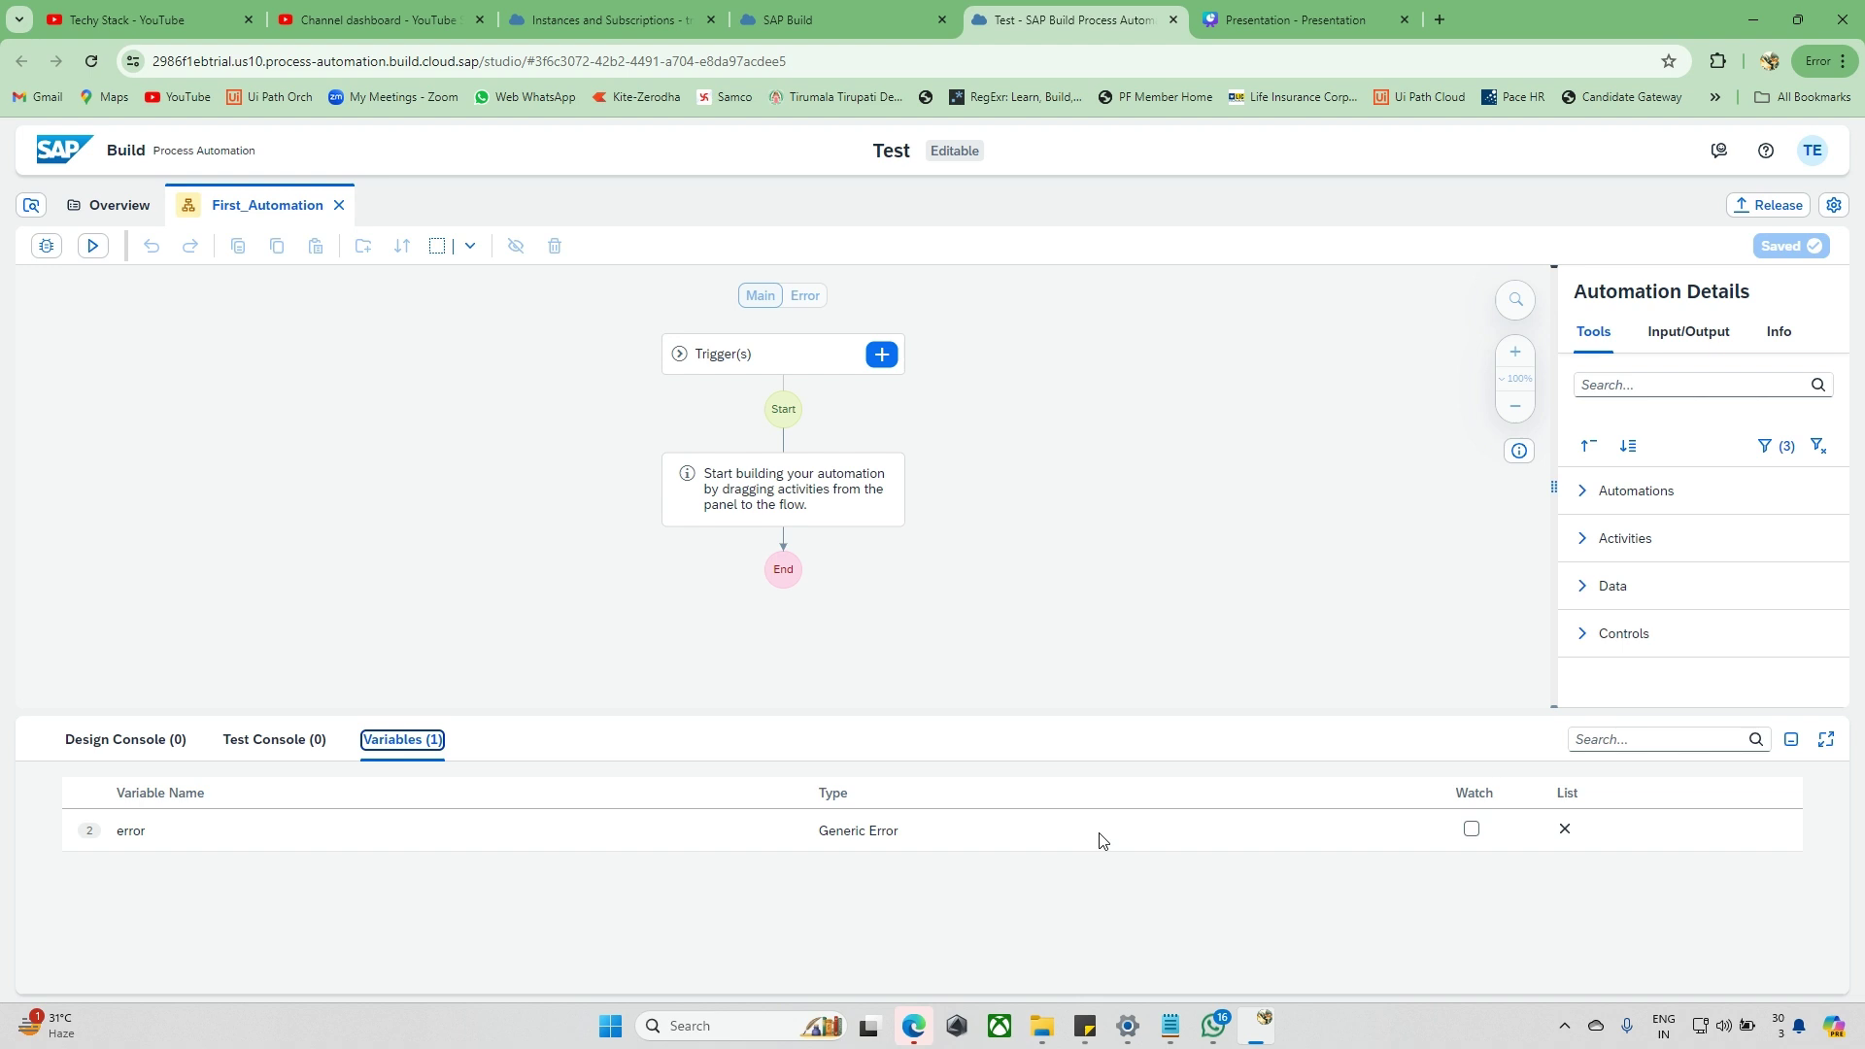
click(1791, 739)
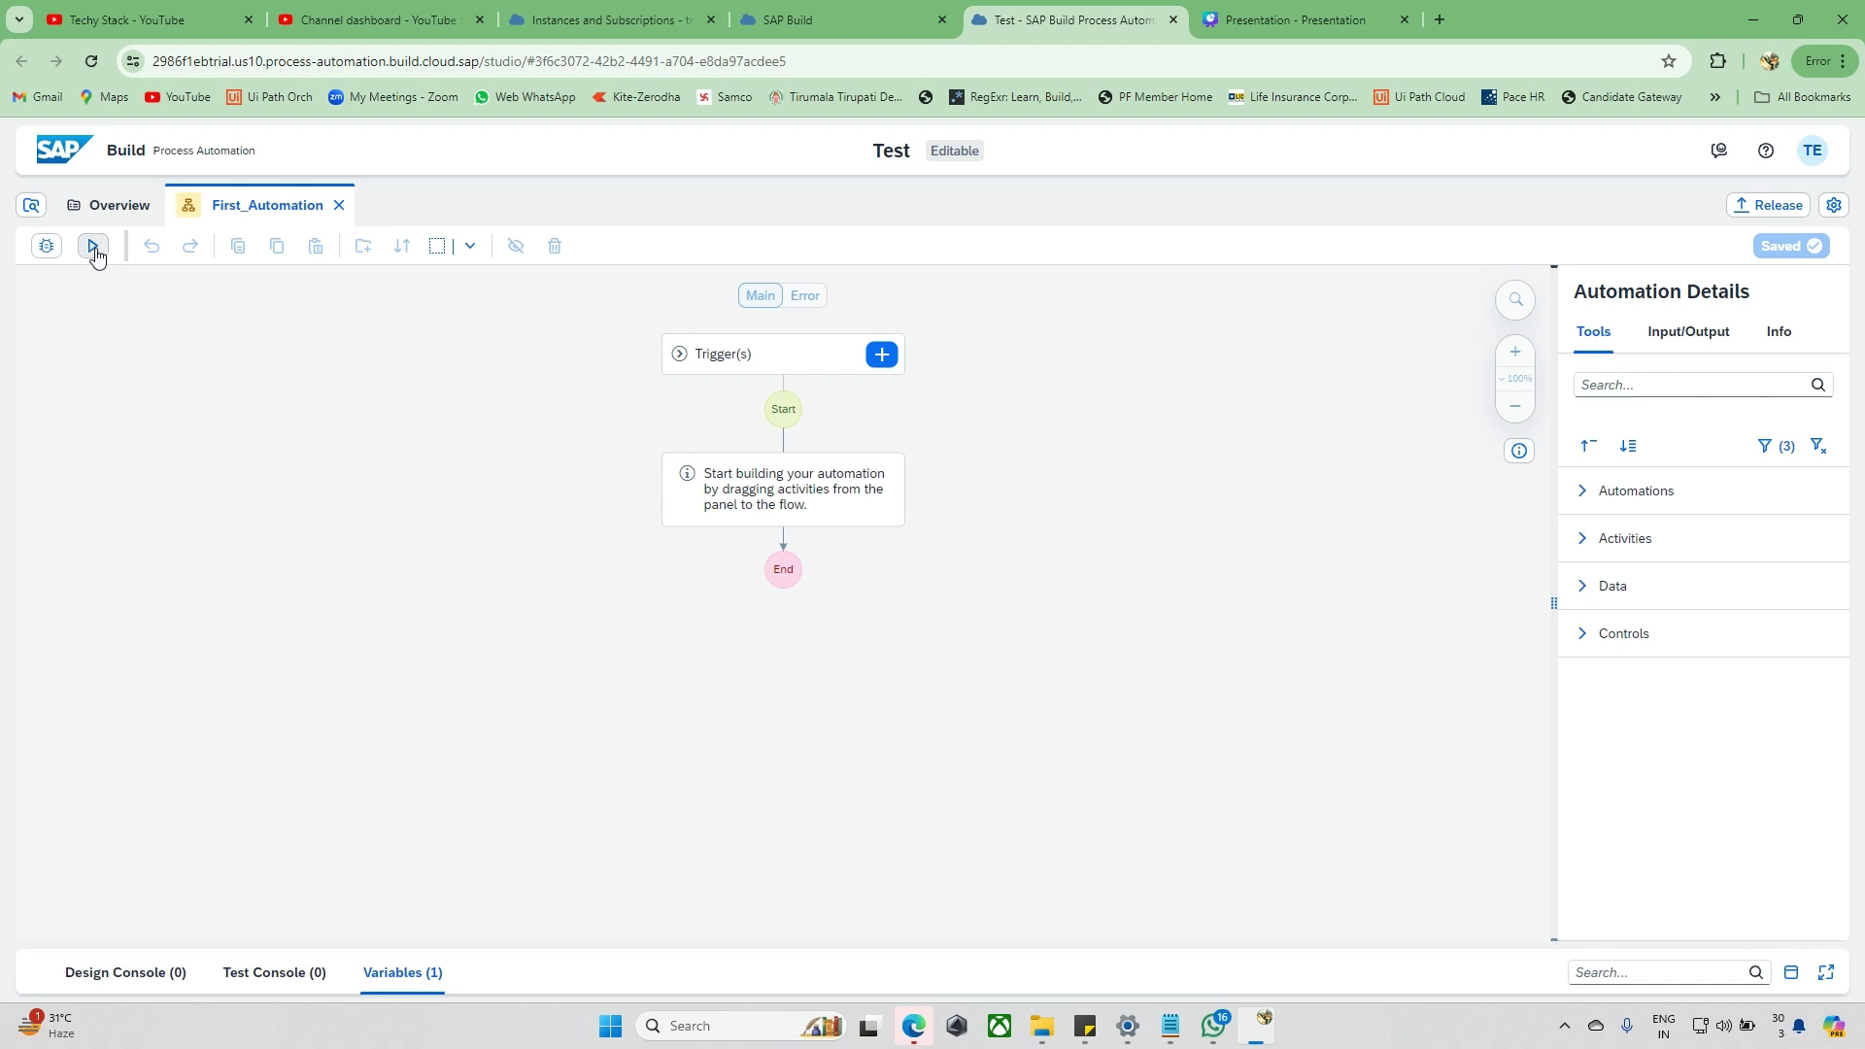
click(36, 216)
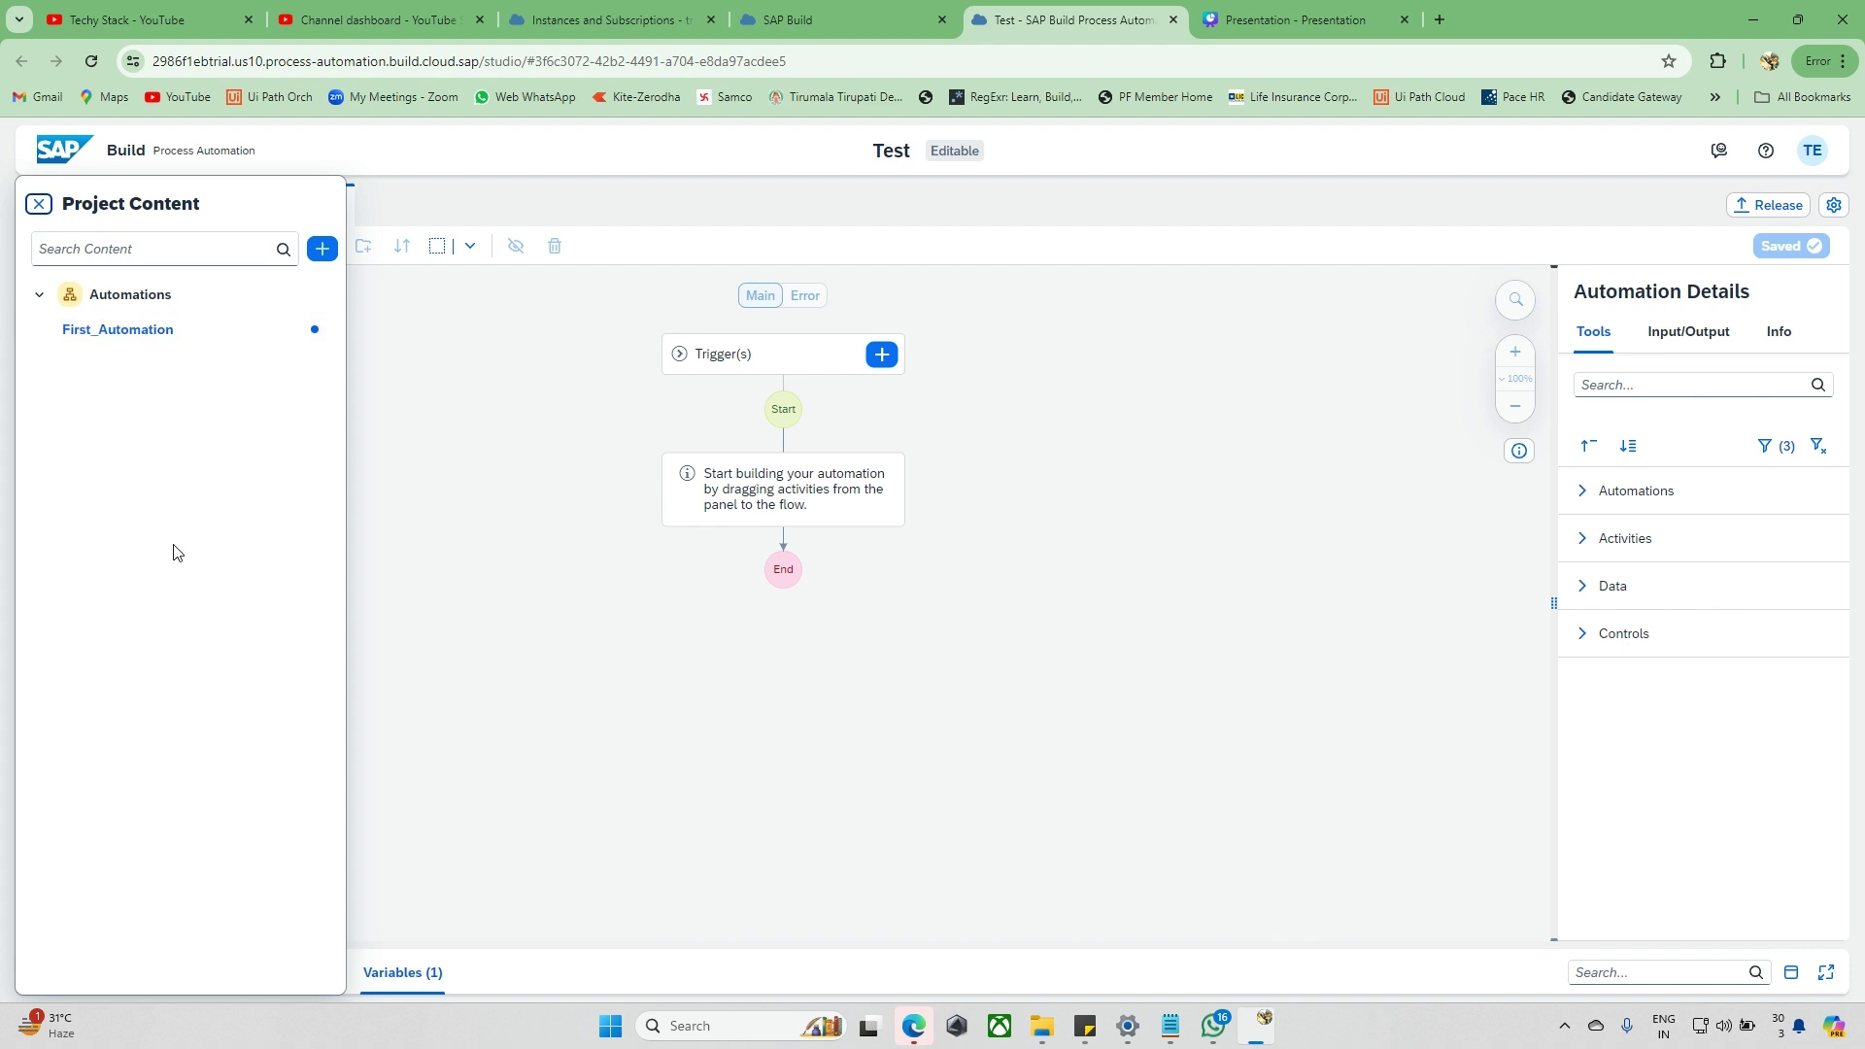
Dismiss the Create menu, close Project Content, and open the Test/Debug panel.
click(322, 249)
mouse_move(355, 283)
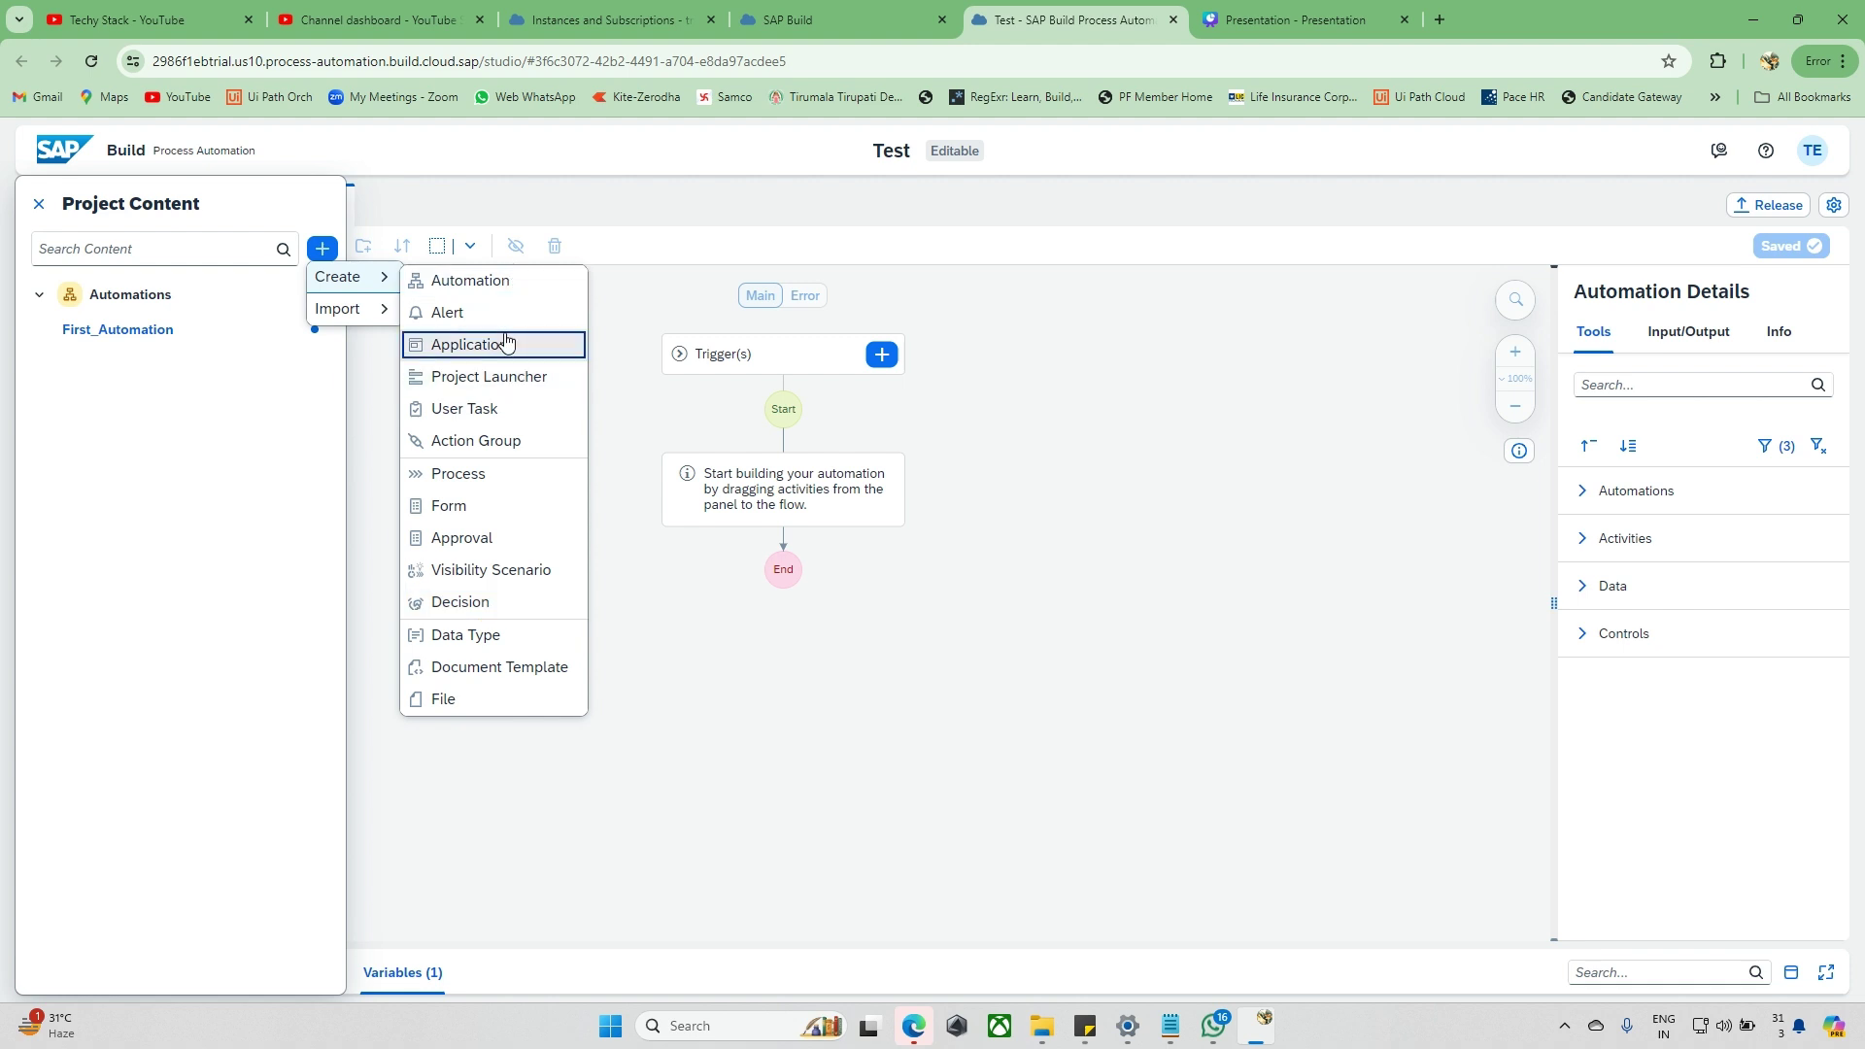
click(714, 787)
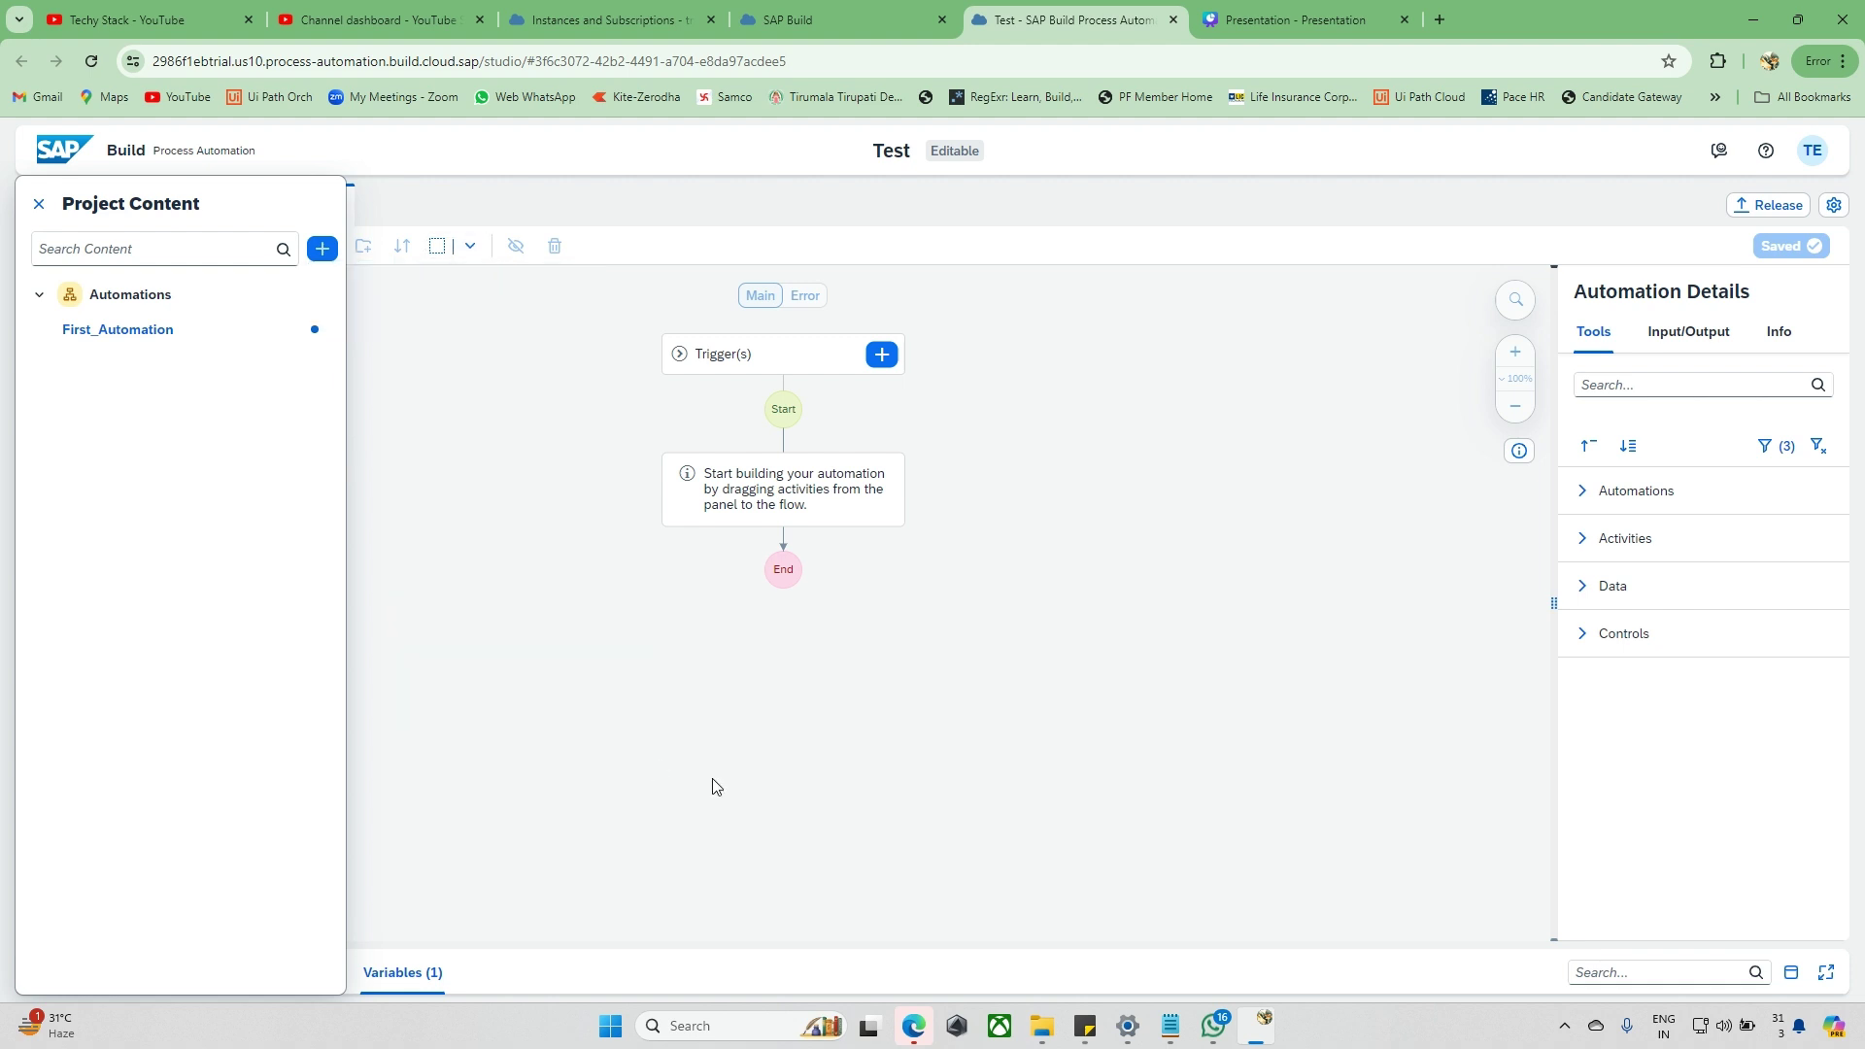
click(39, 204)
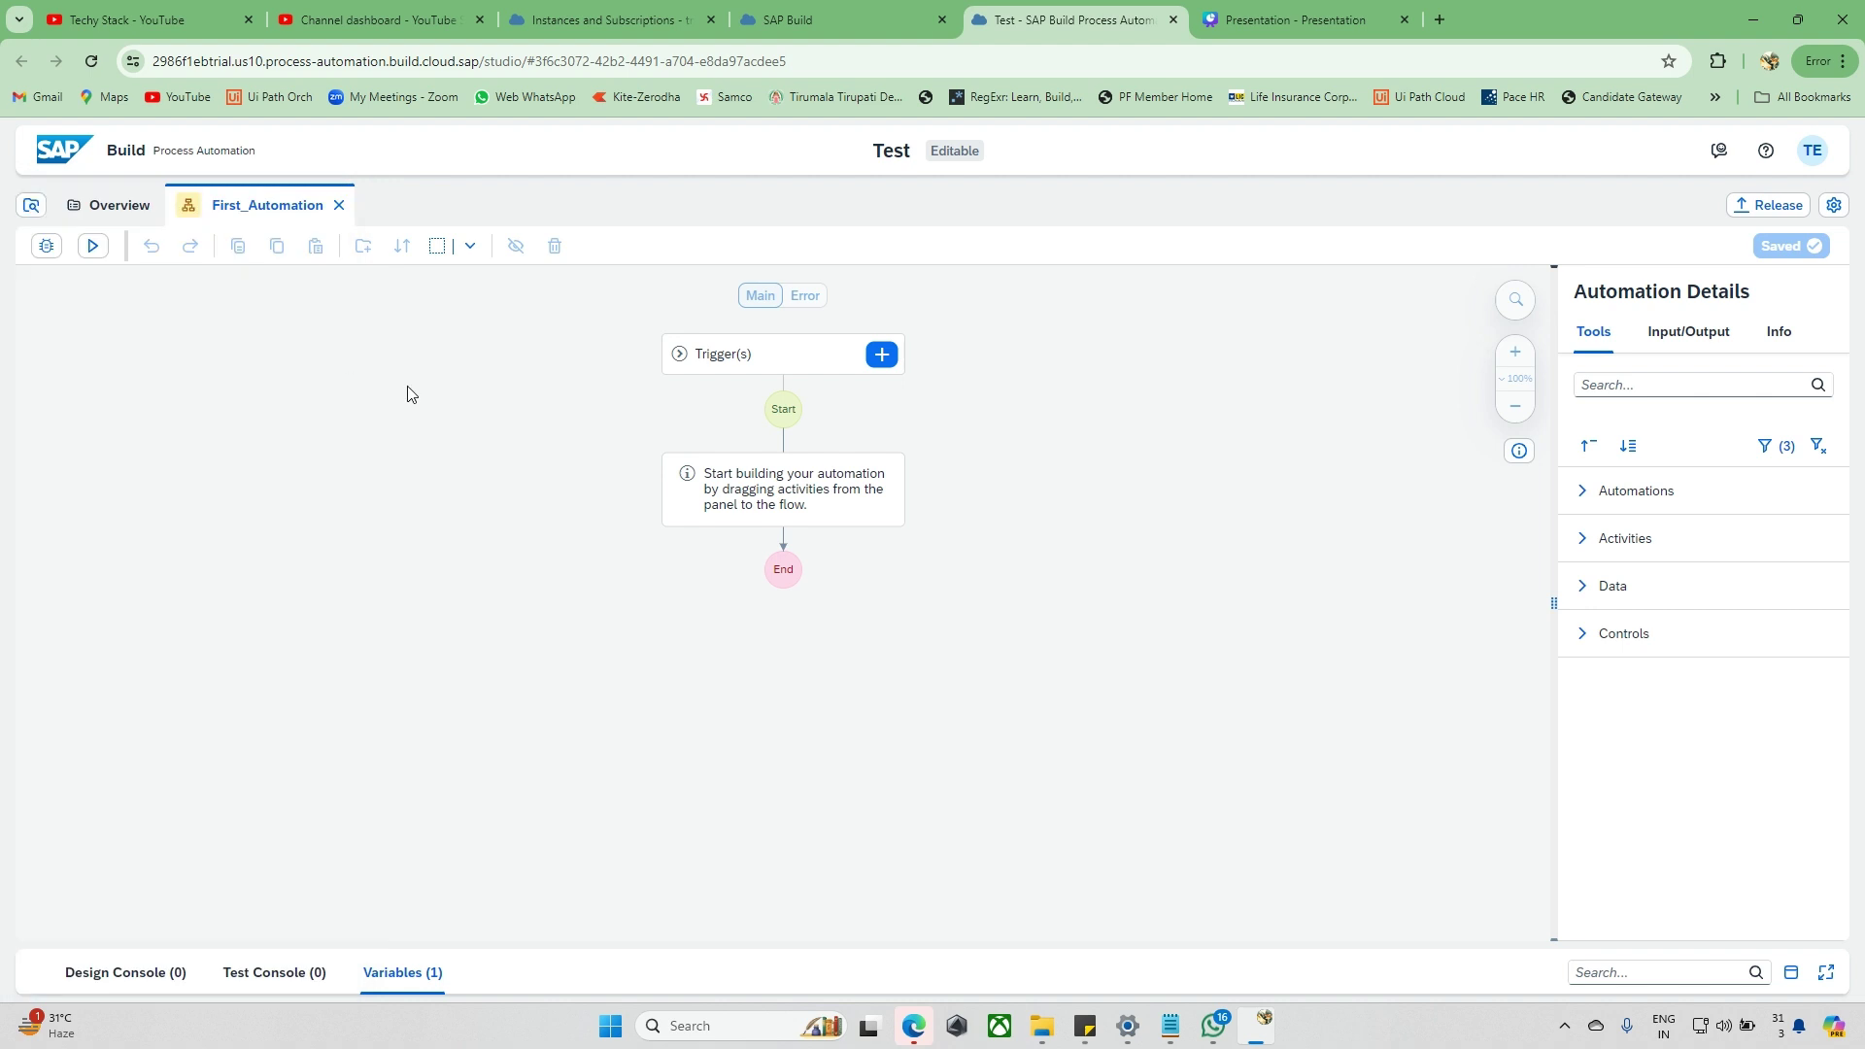
click(46, 248)
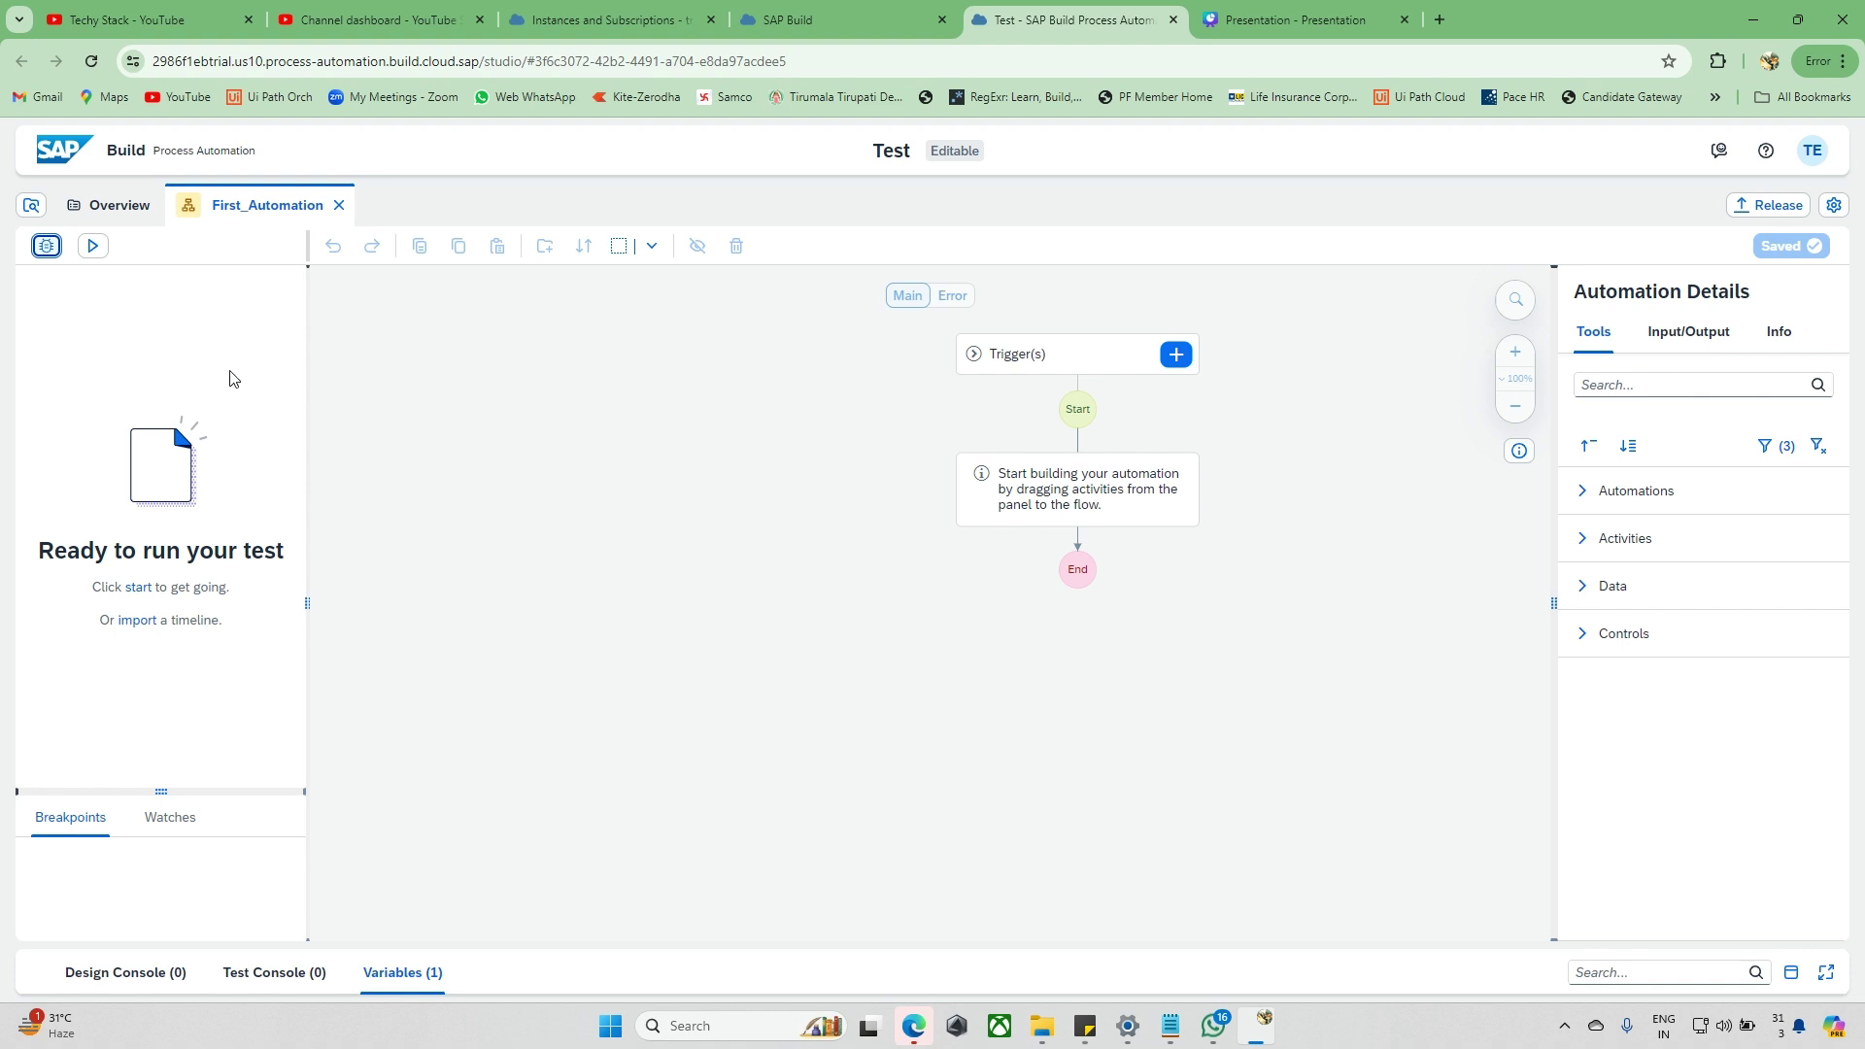
Check Watches and Breakpoints, turn Debug off, and dismiss the selection dropdown unchanged.
click(172, 824)
click(115, 828)
click(46, 246)
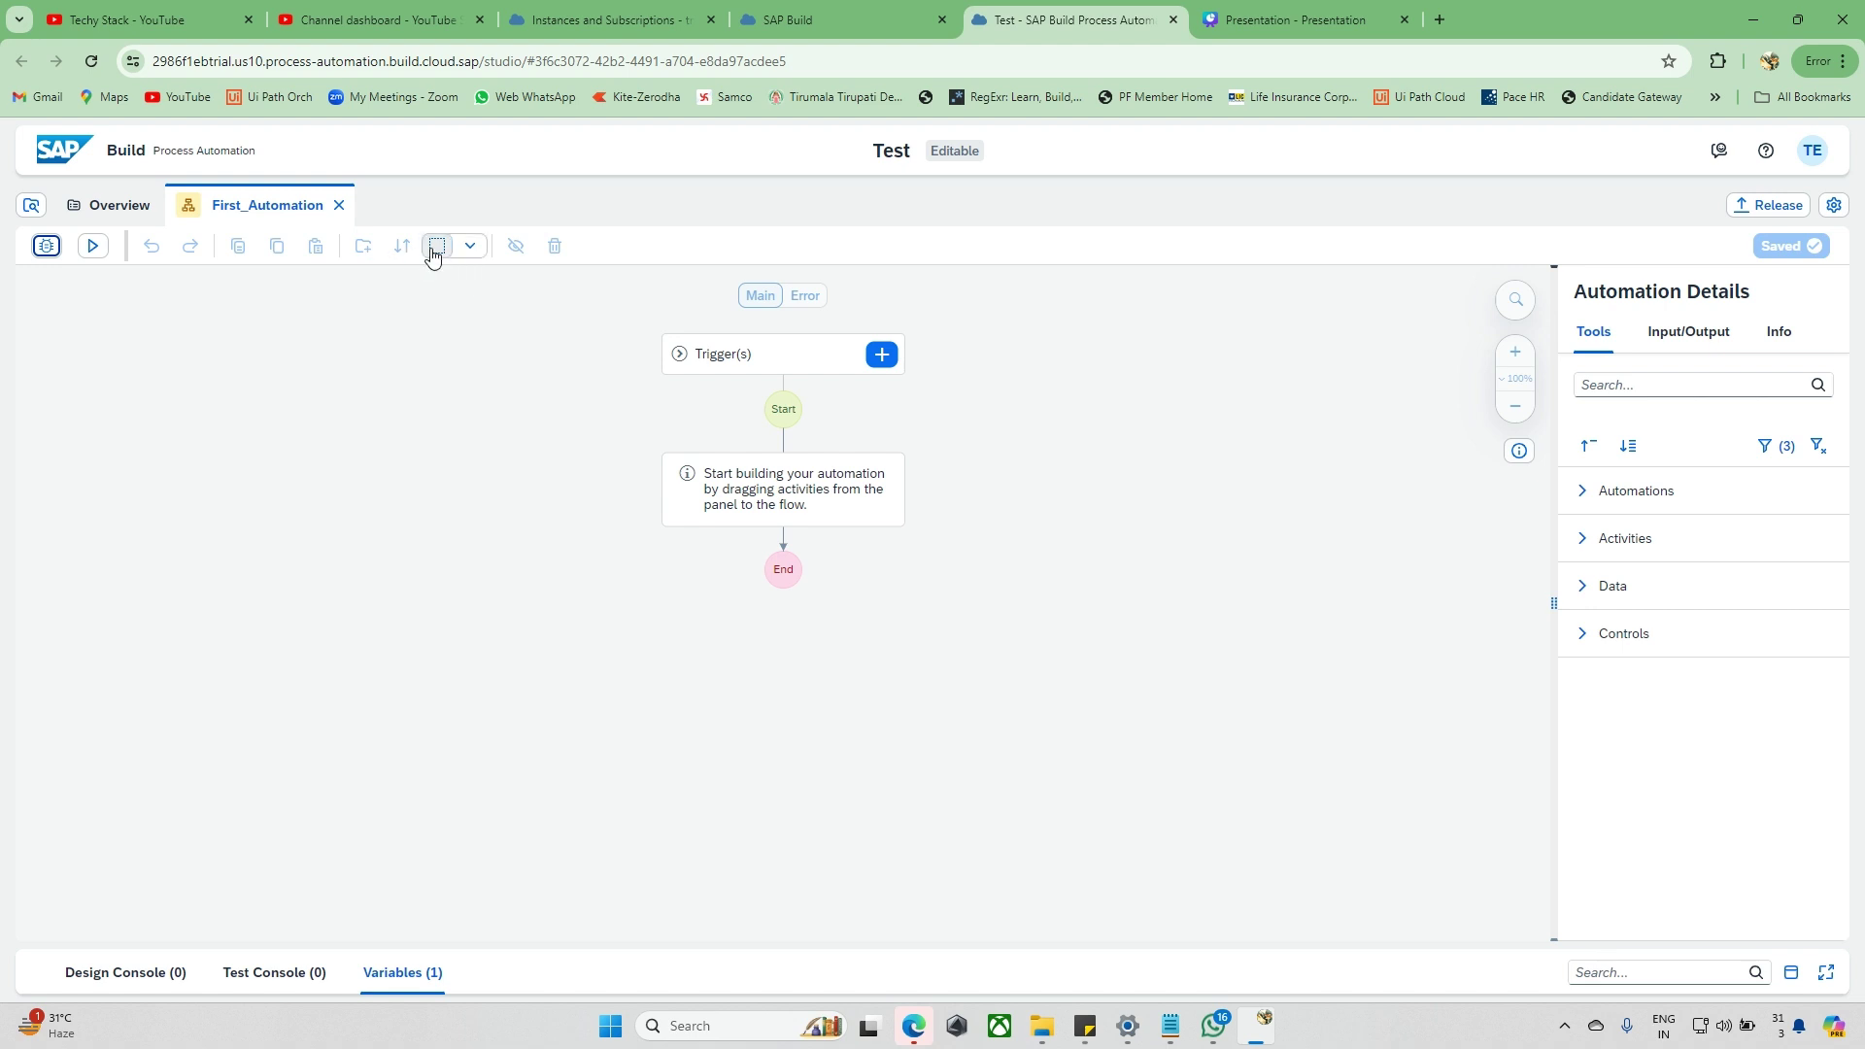
click(471, 249)
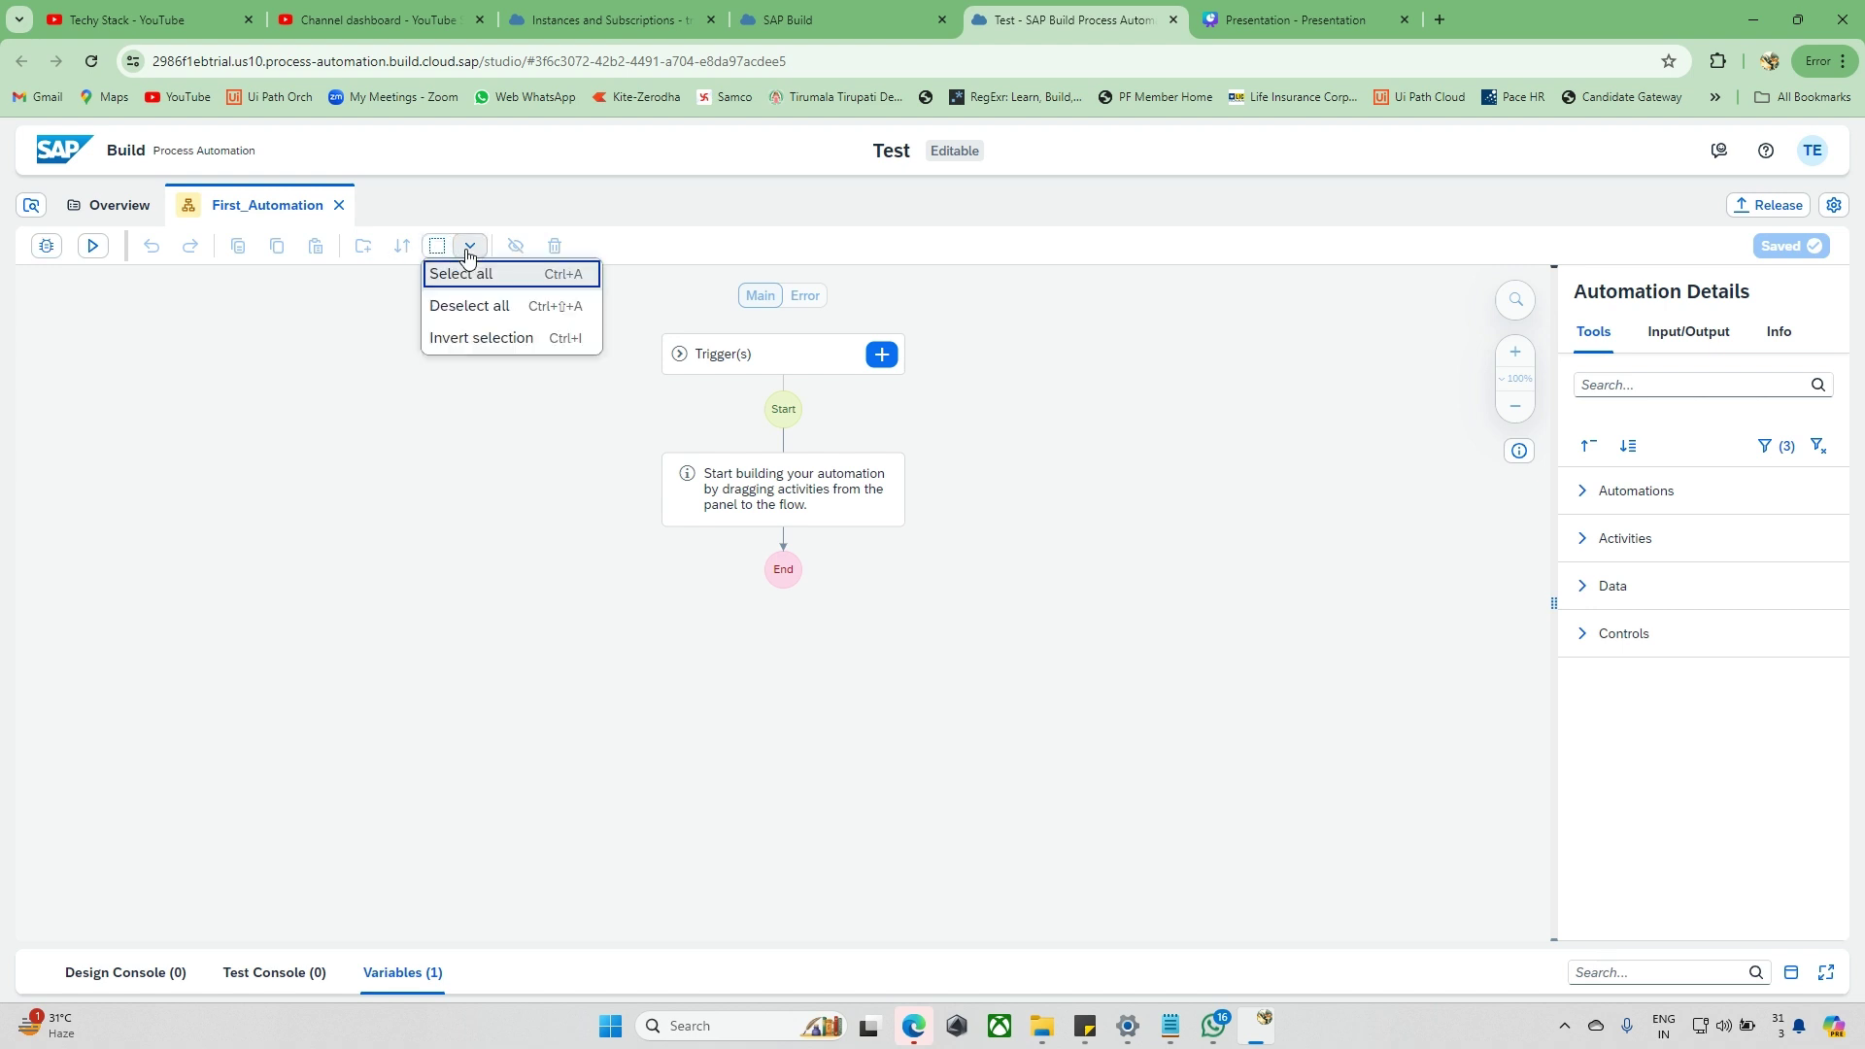
click(487, 402)
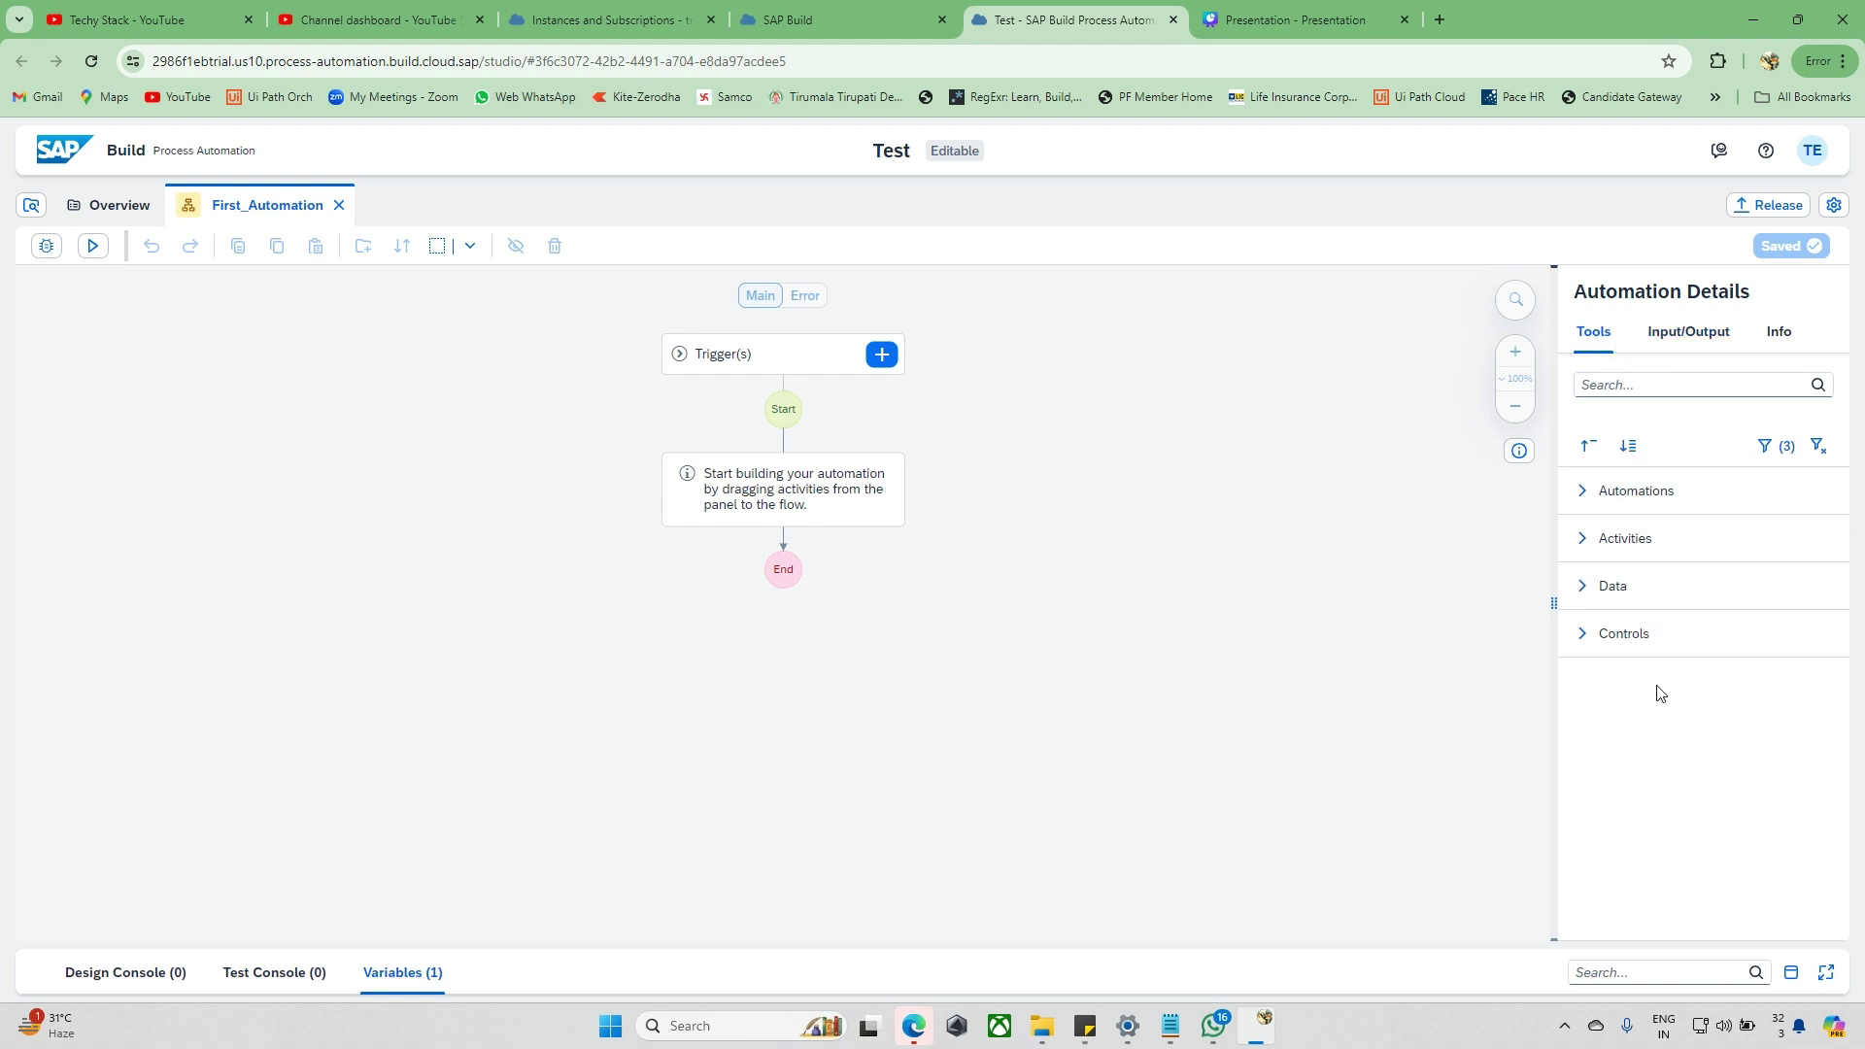
Browse the Data tool category, collapse it, and expand the Activities category.
click(1612, 586)
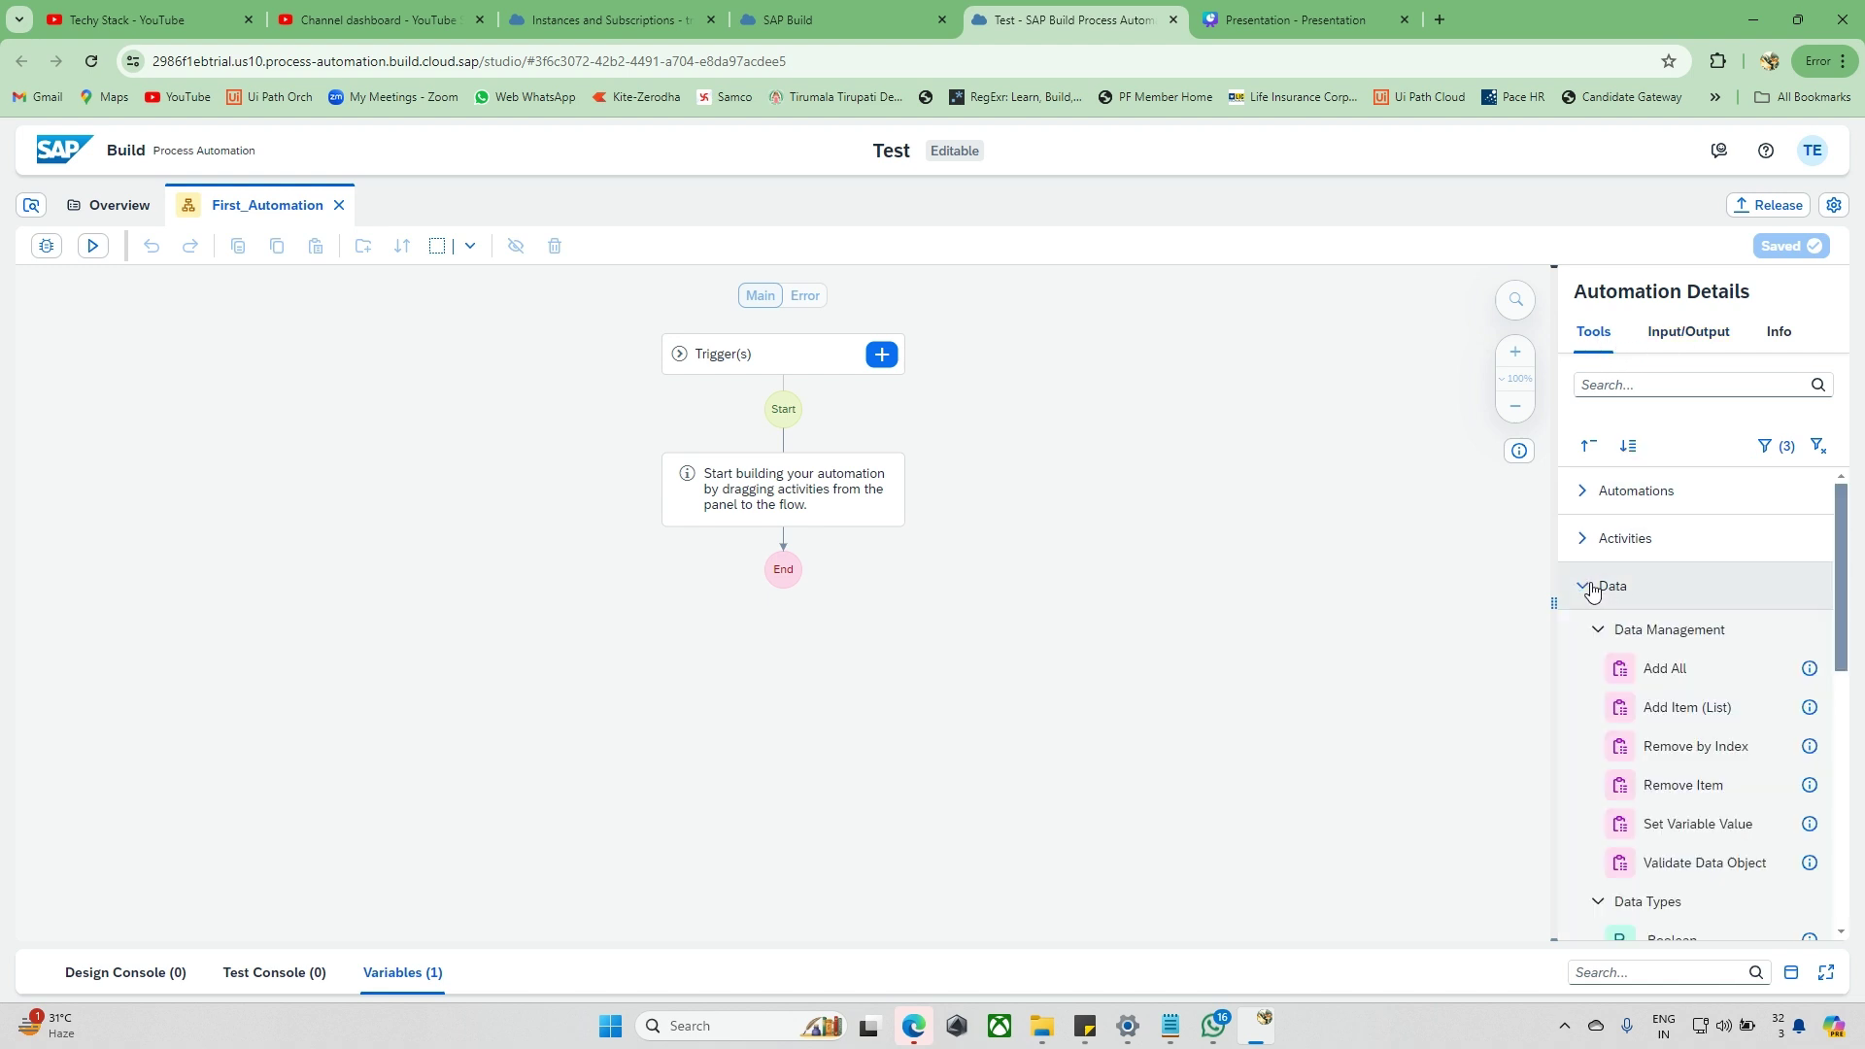
scroll(1683, 718, down, 1)
scroll(1683, 728, down, 1)
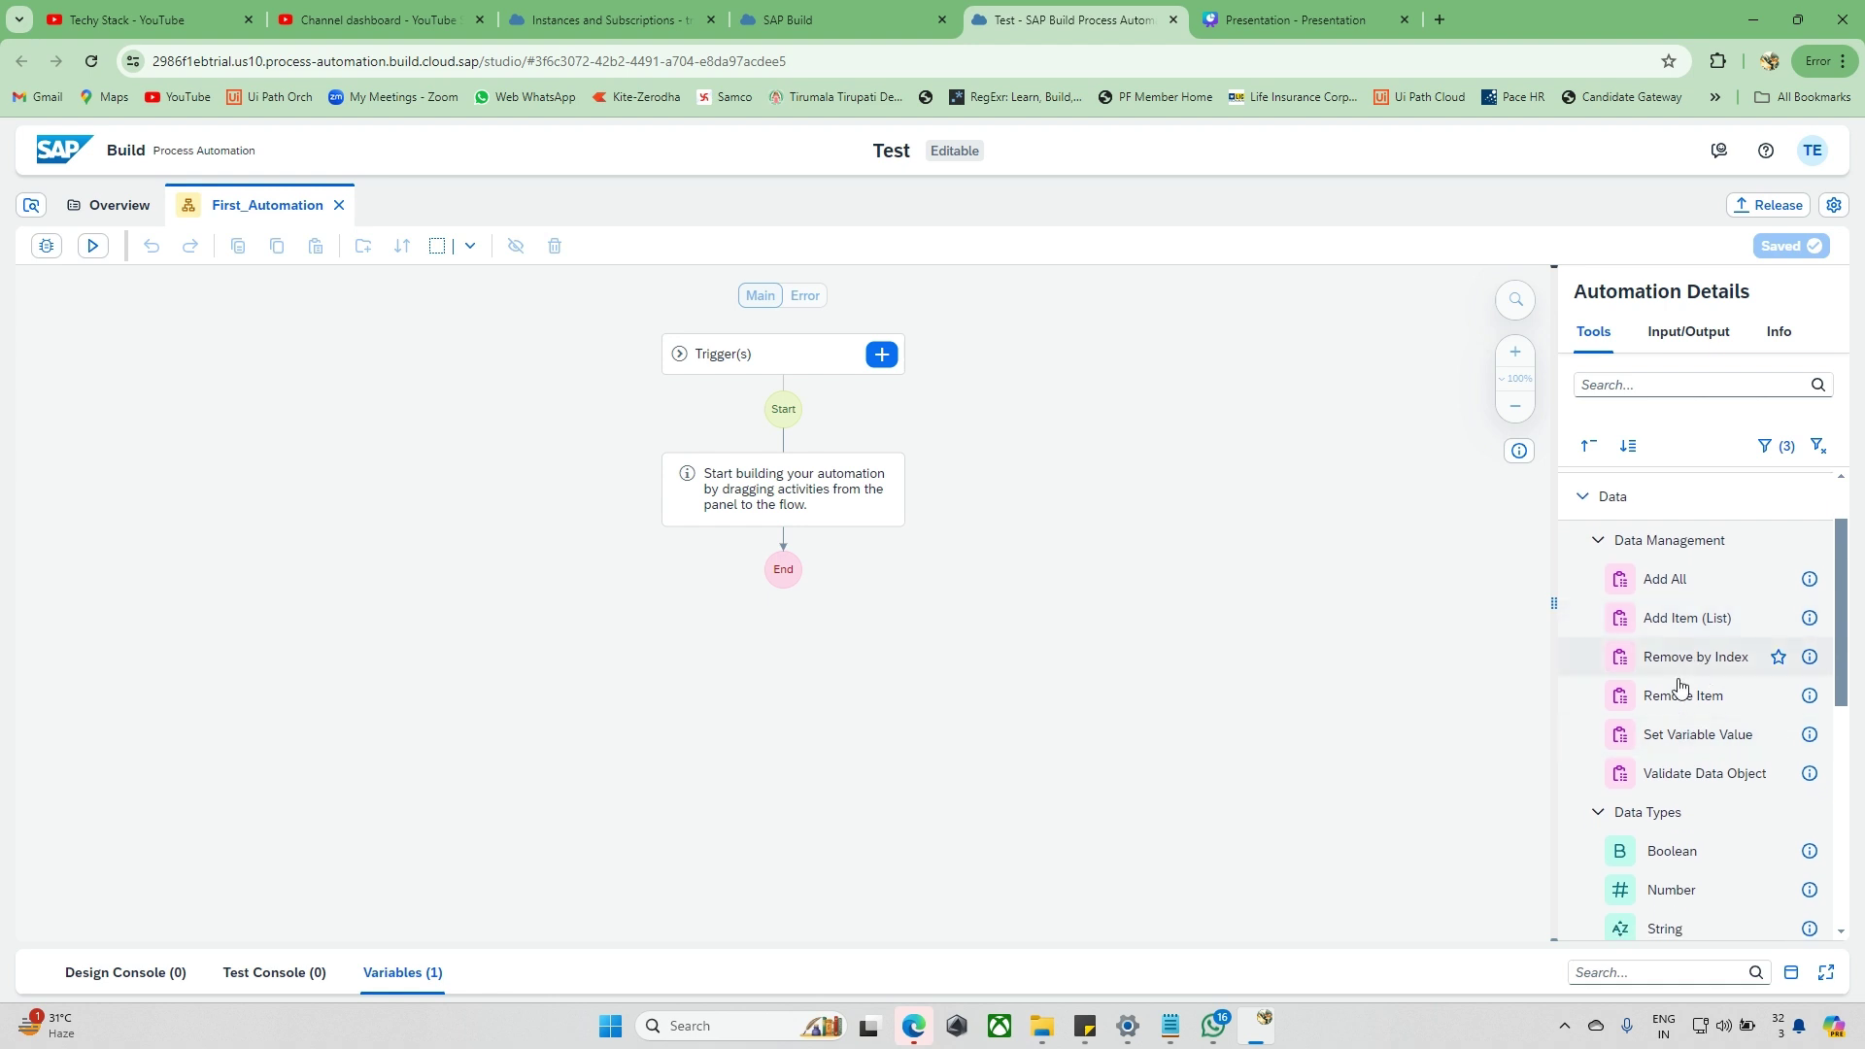
scroll(1678, 689, down, 1)
scroll(1651, 801, down, 5)
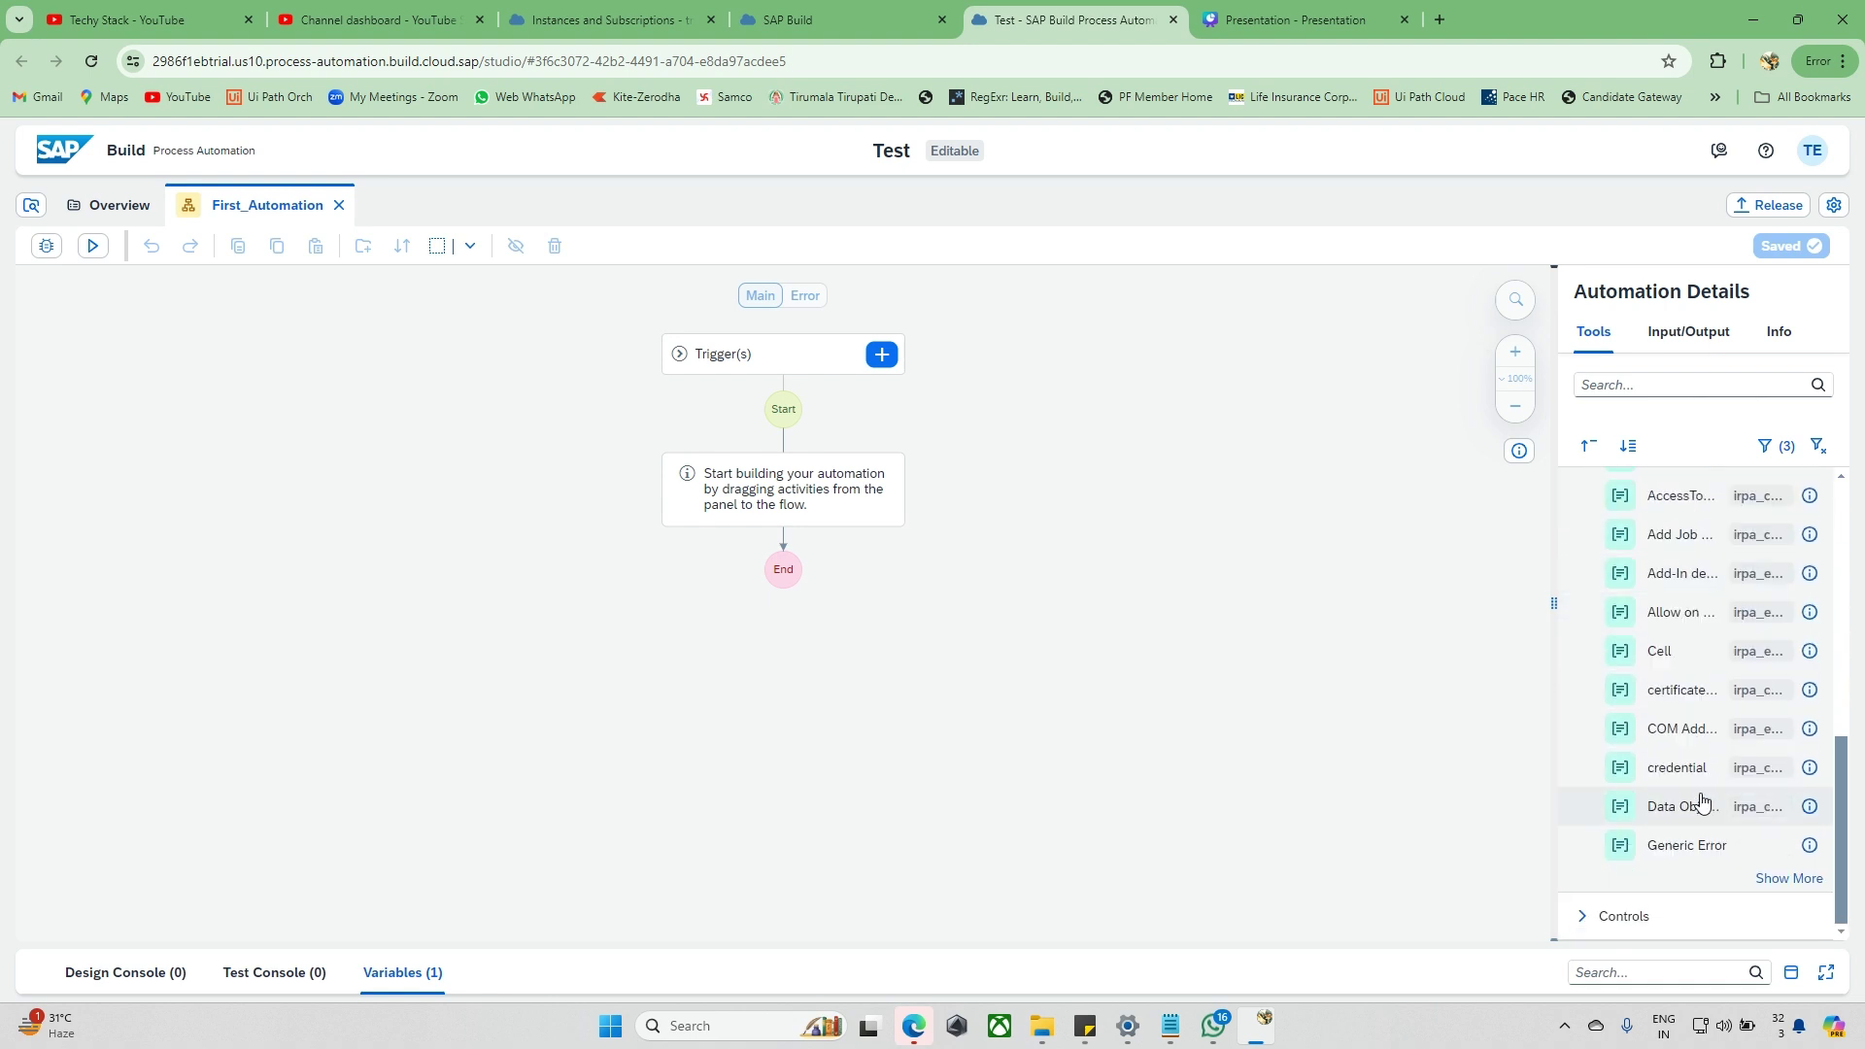
scroll(1644, 791, up, 7)
click(1598, 603)
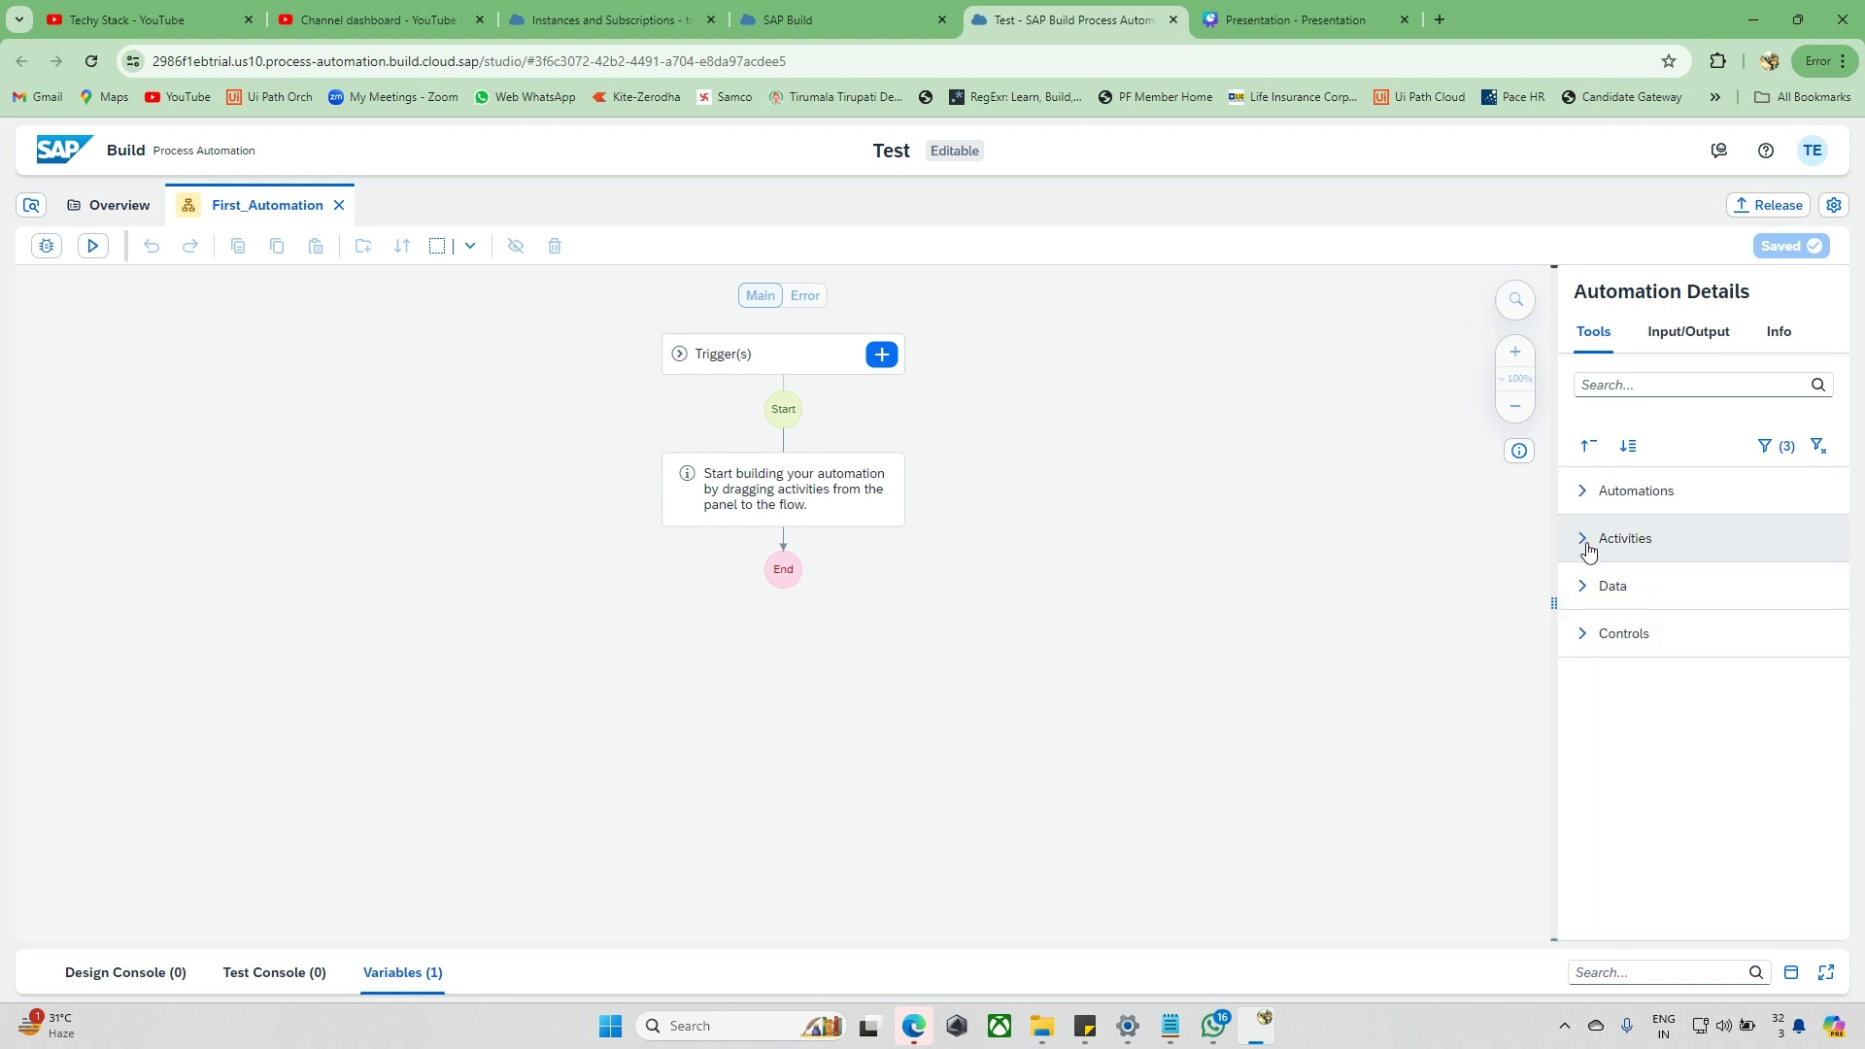
click(1586, 539)
scroll(1690, 669, down, 1)
scroll(1691, 669, up, 1)
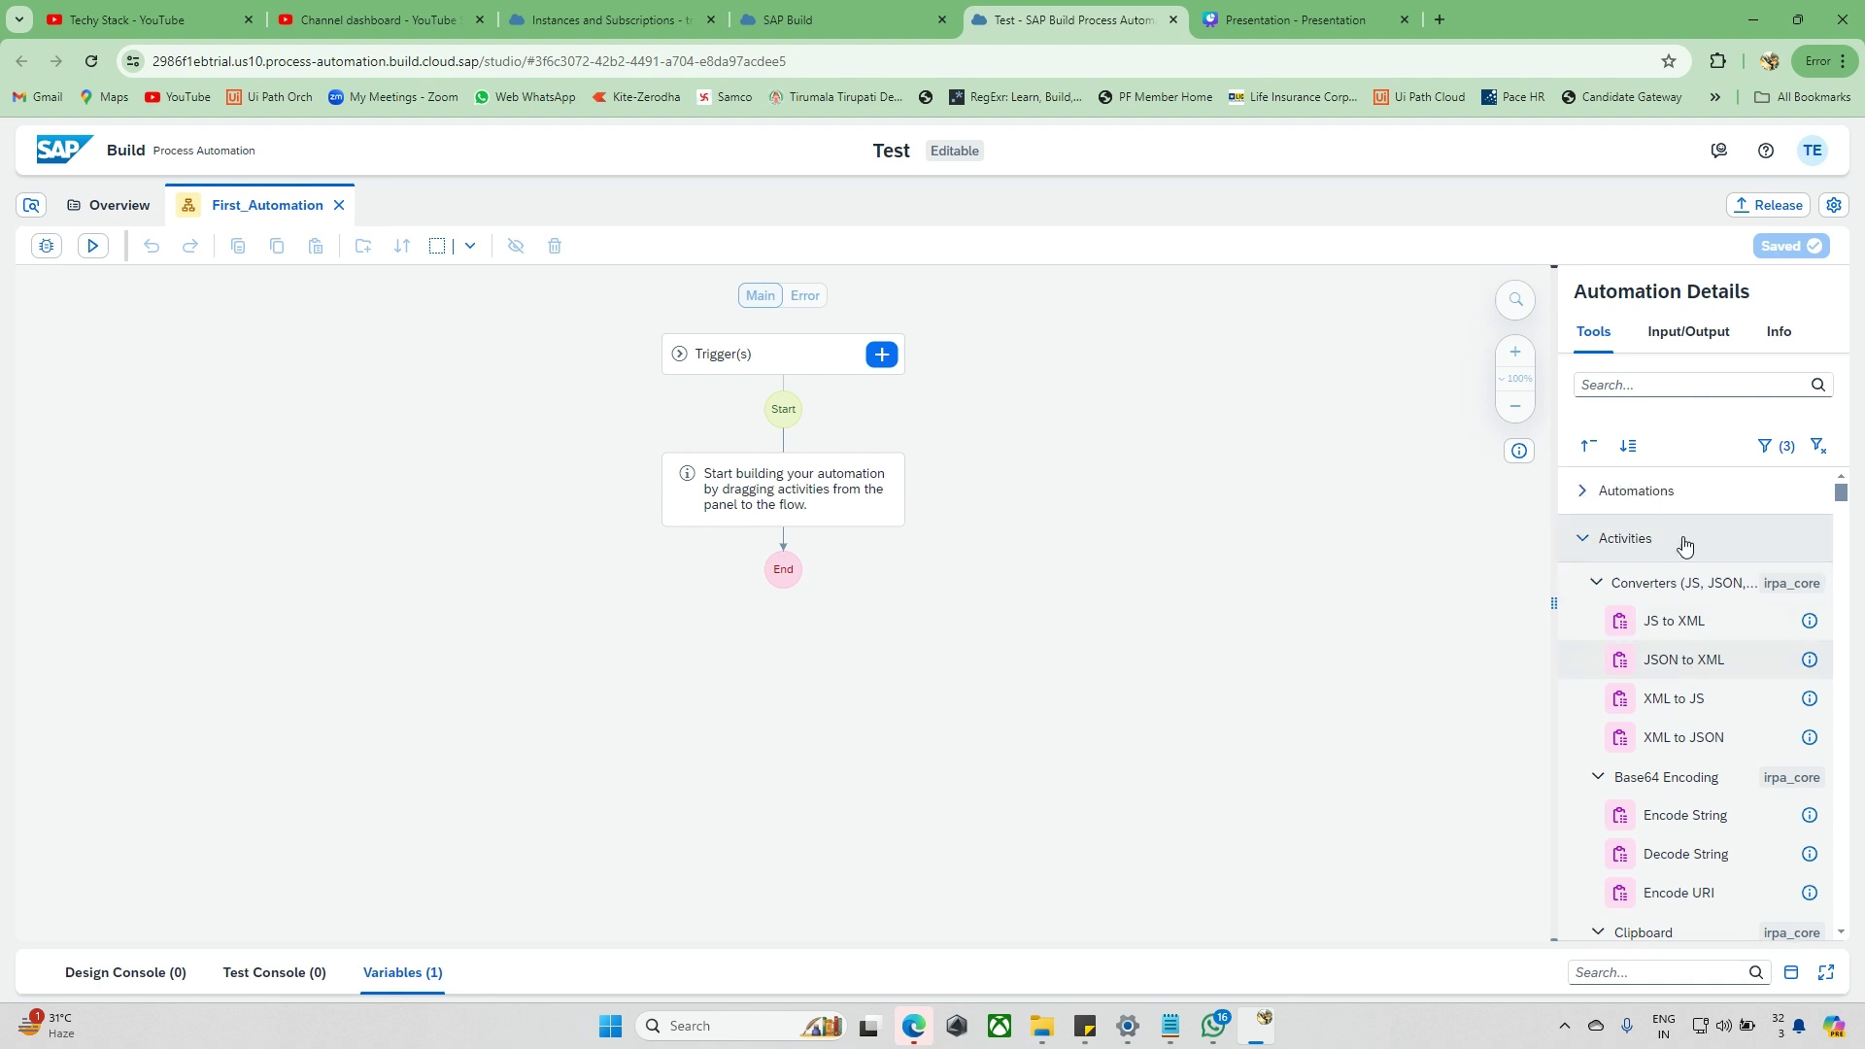
Search tools for 'click' with filters cleared and scroll through the matching activities.
click(1646, 381)
text(click)
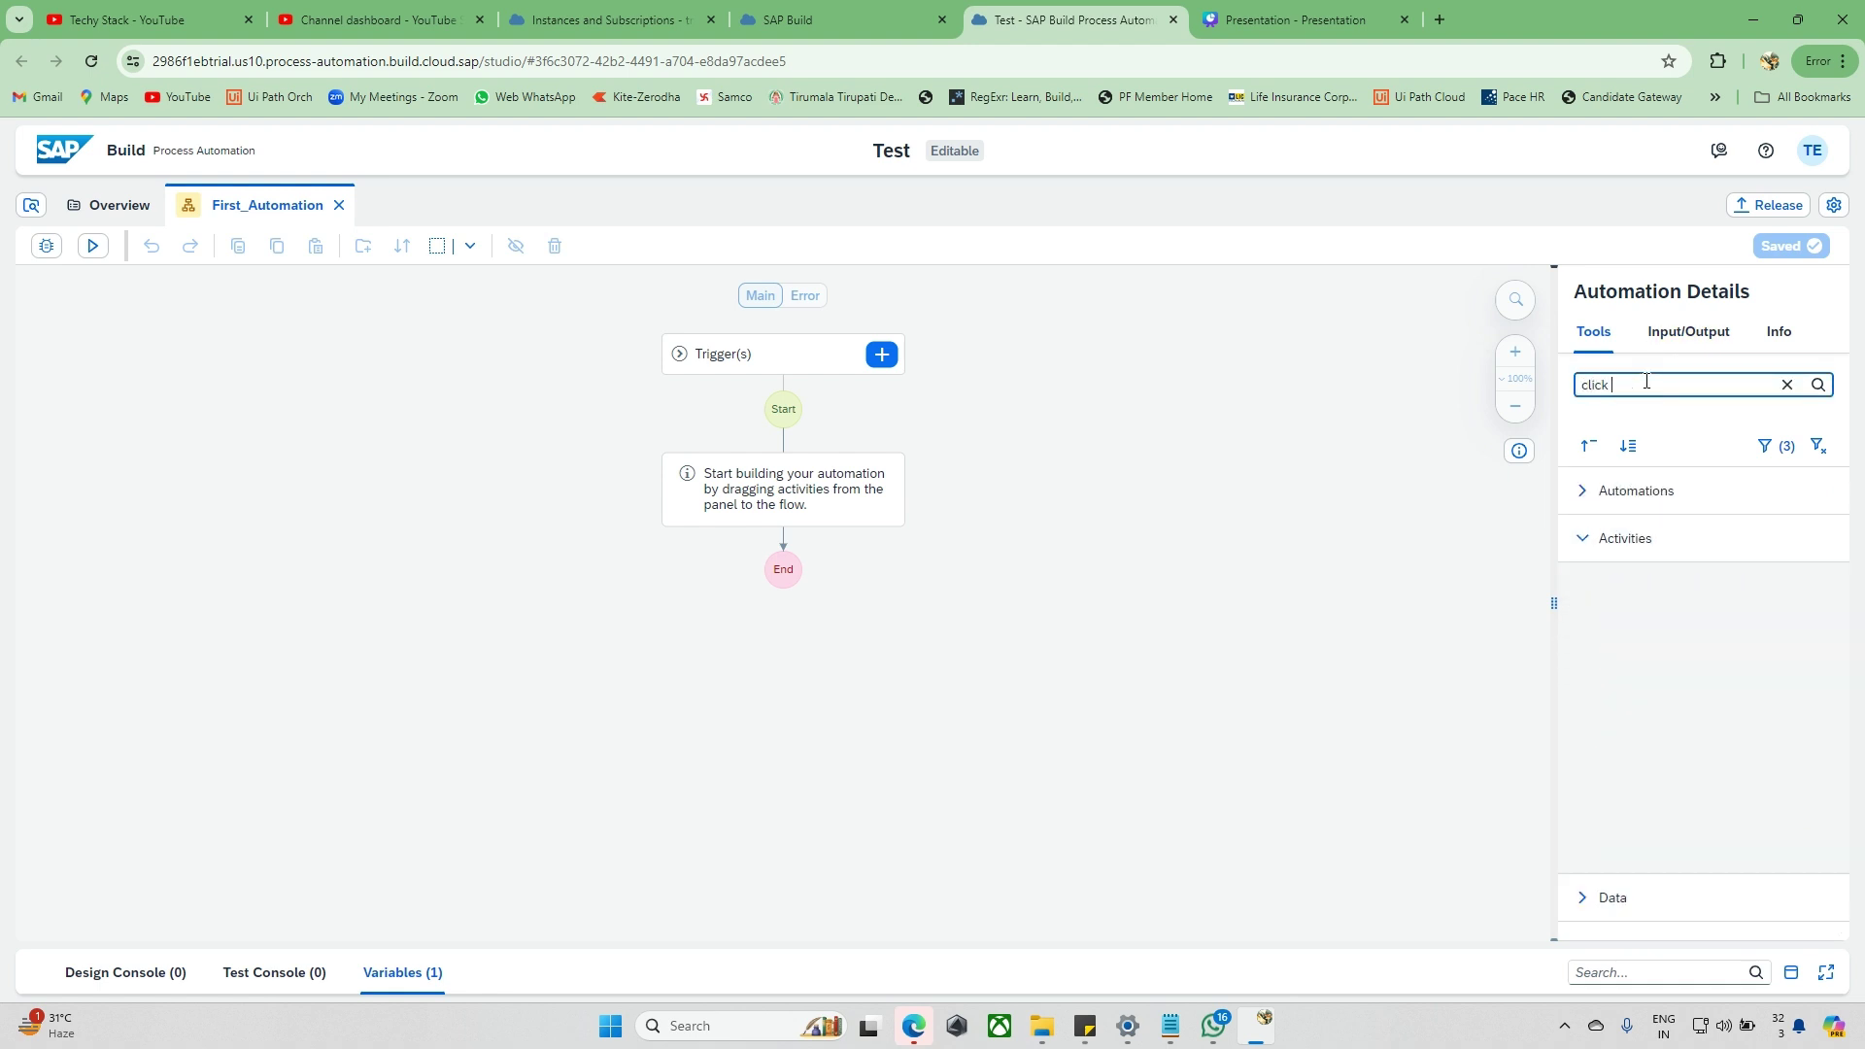
click(1820, 449)
scroll(1756, 729, down, 2)
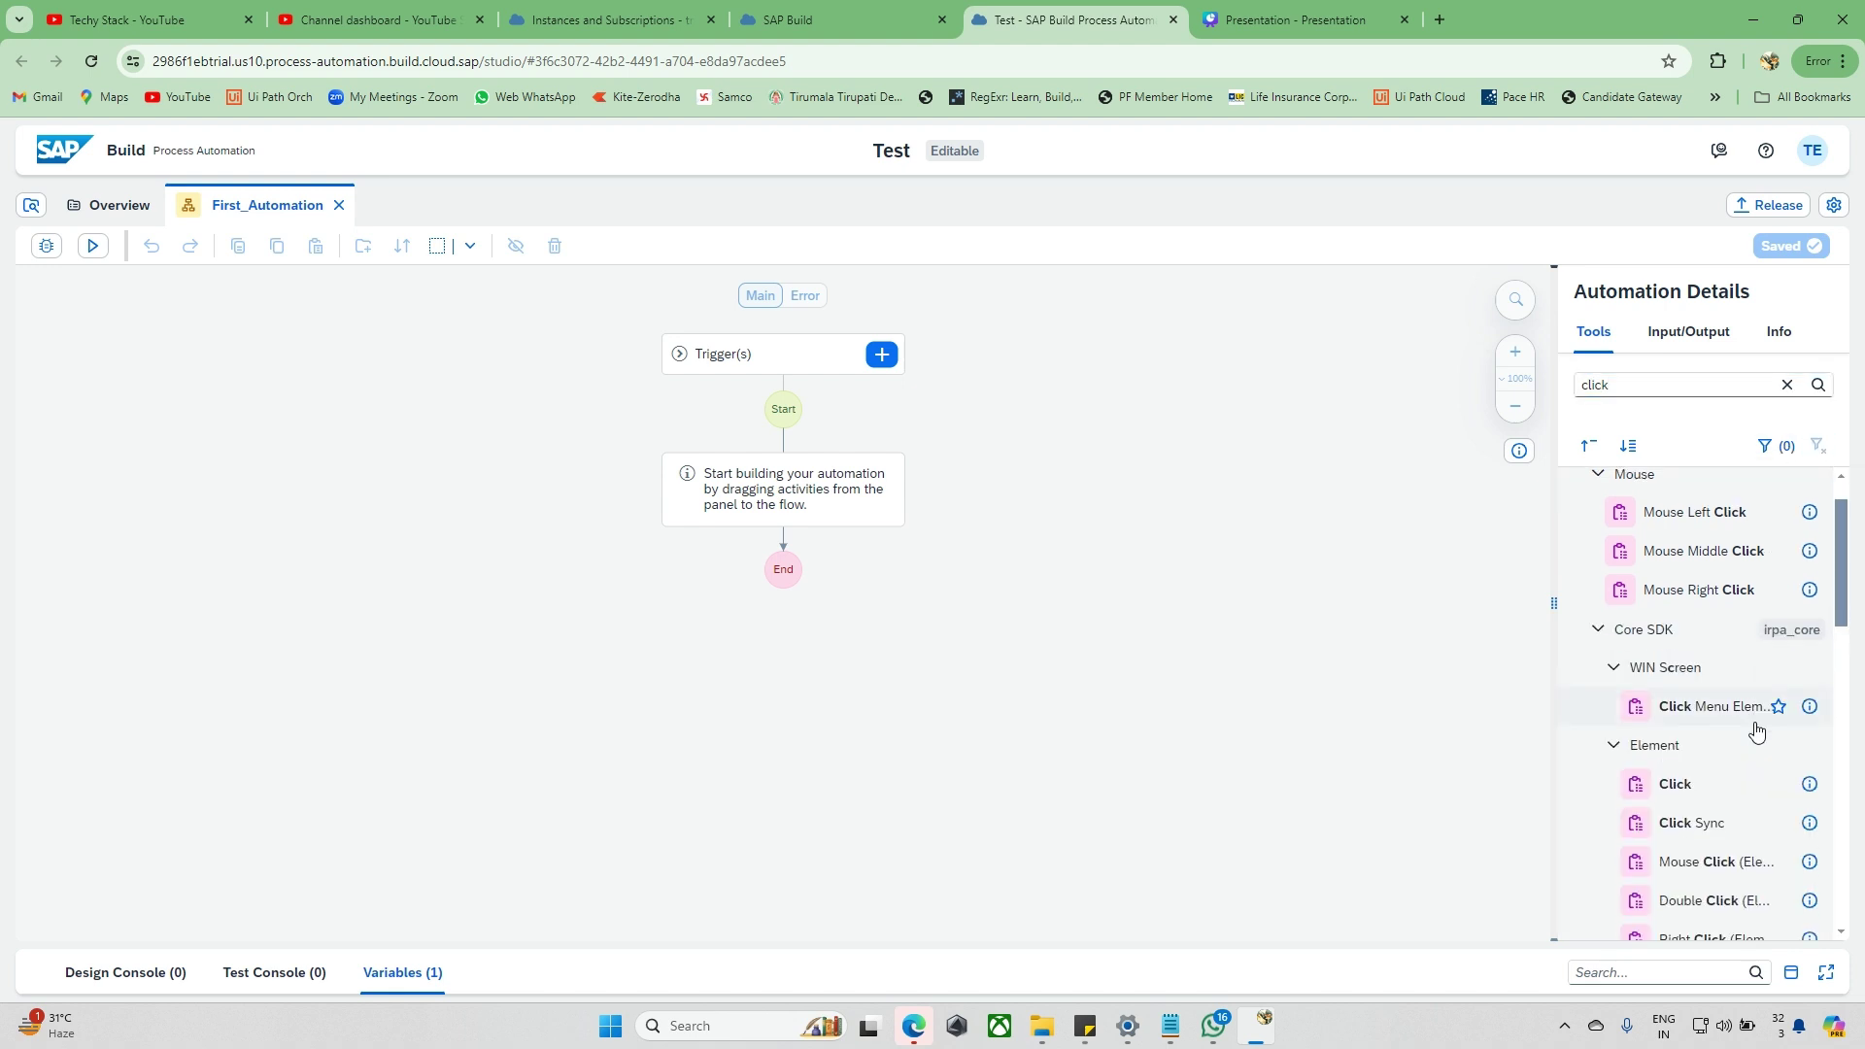
scroll(1756, 730, down, 10)
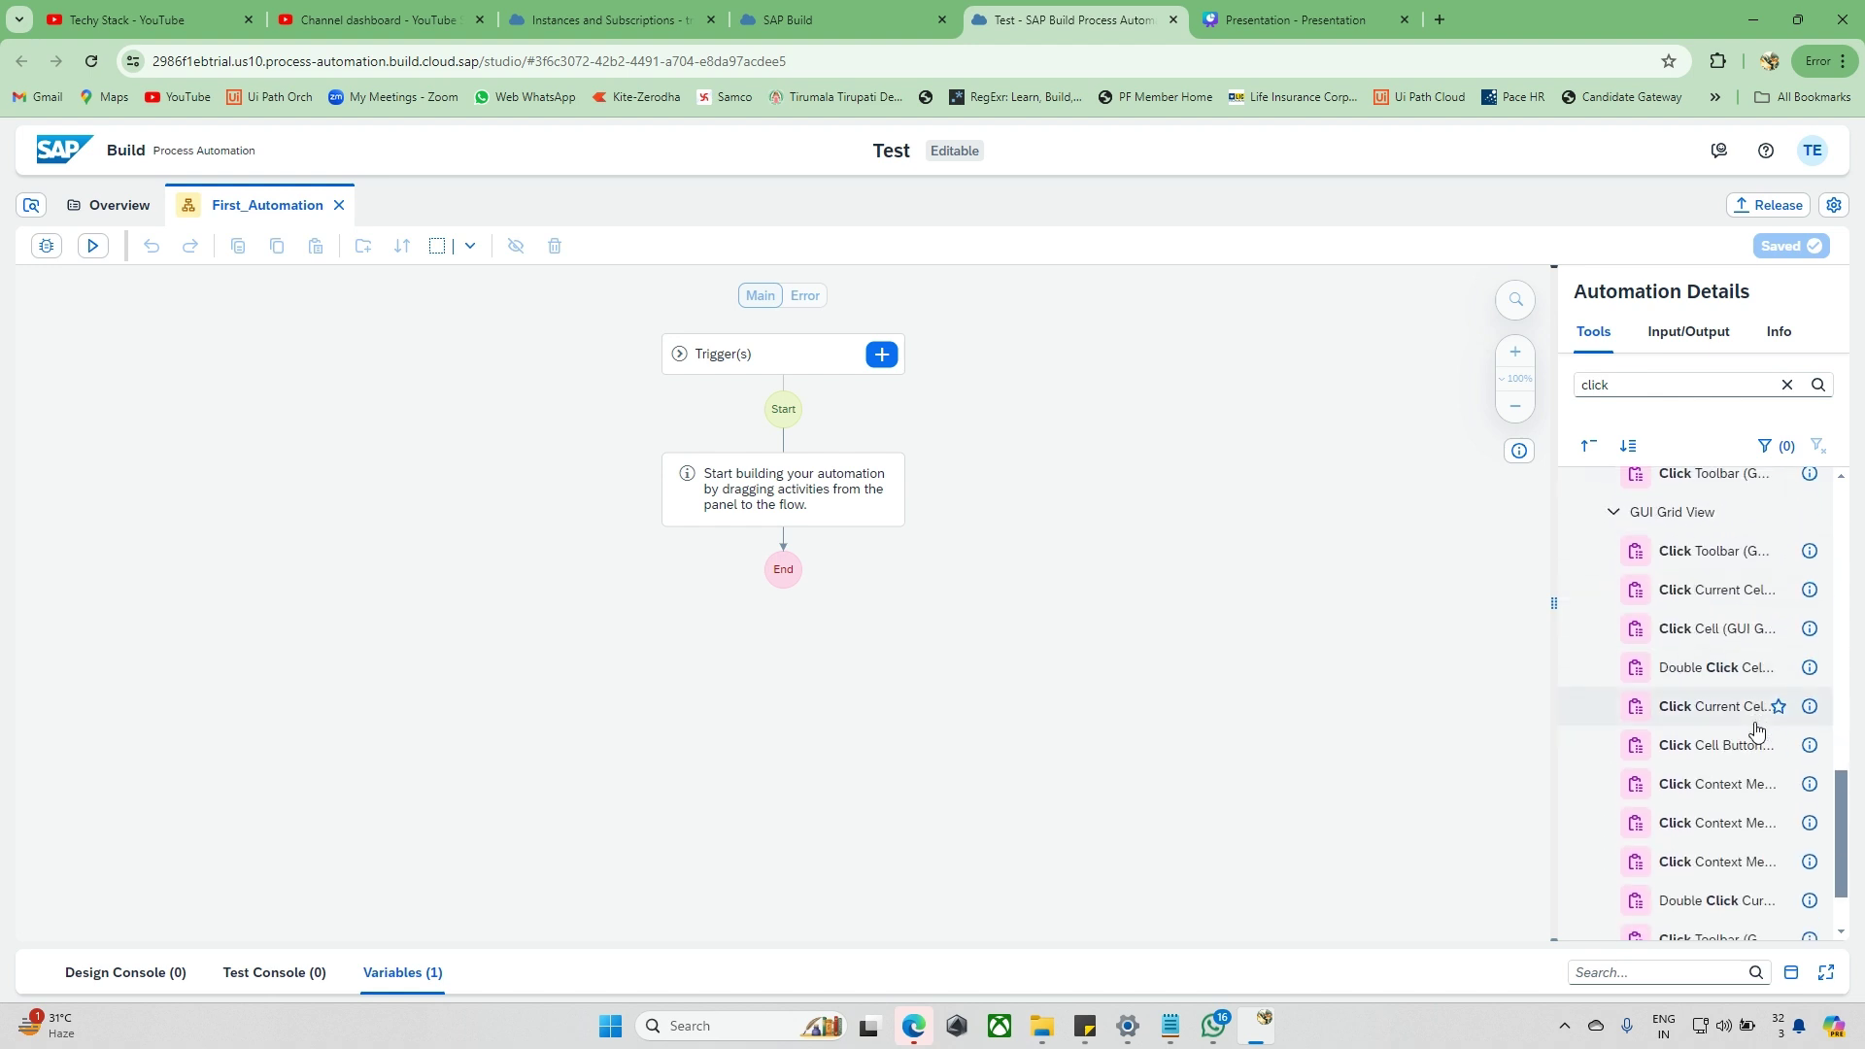
scroll(1756, 731, up, 12)
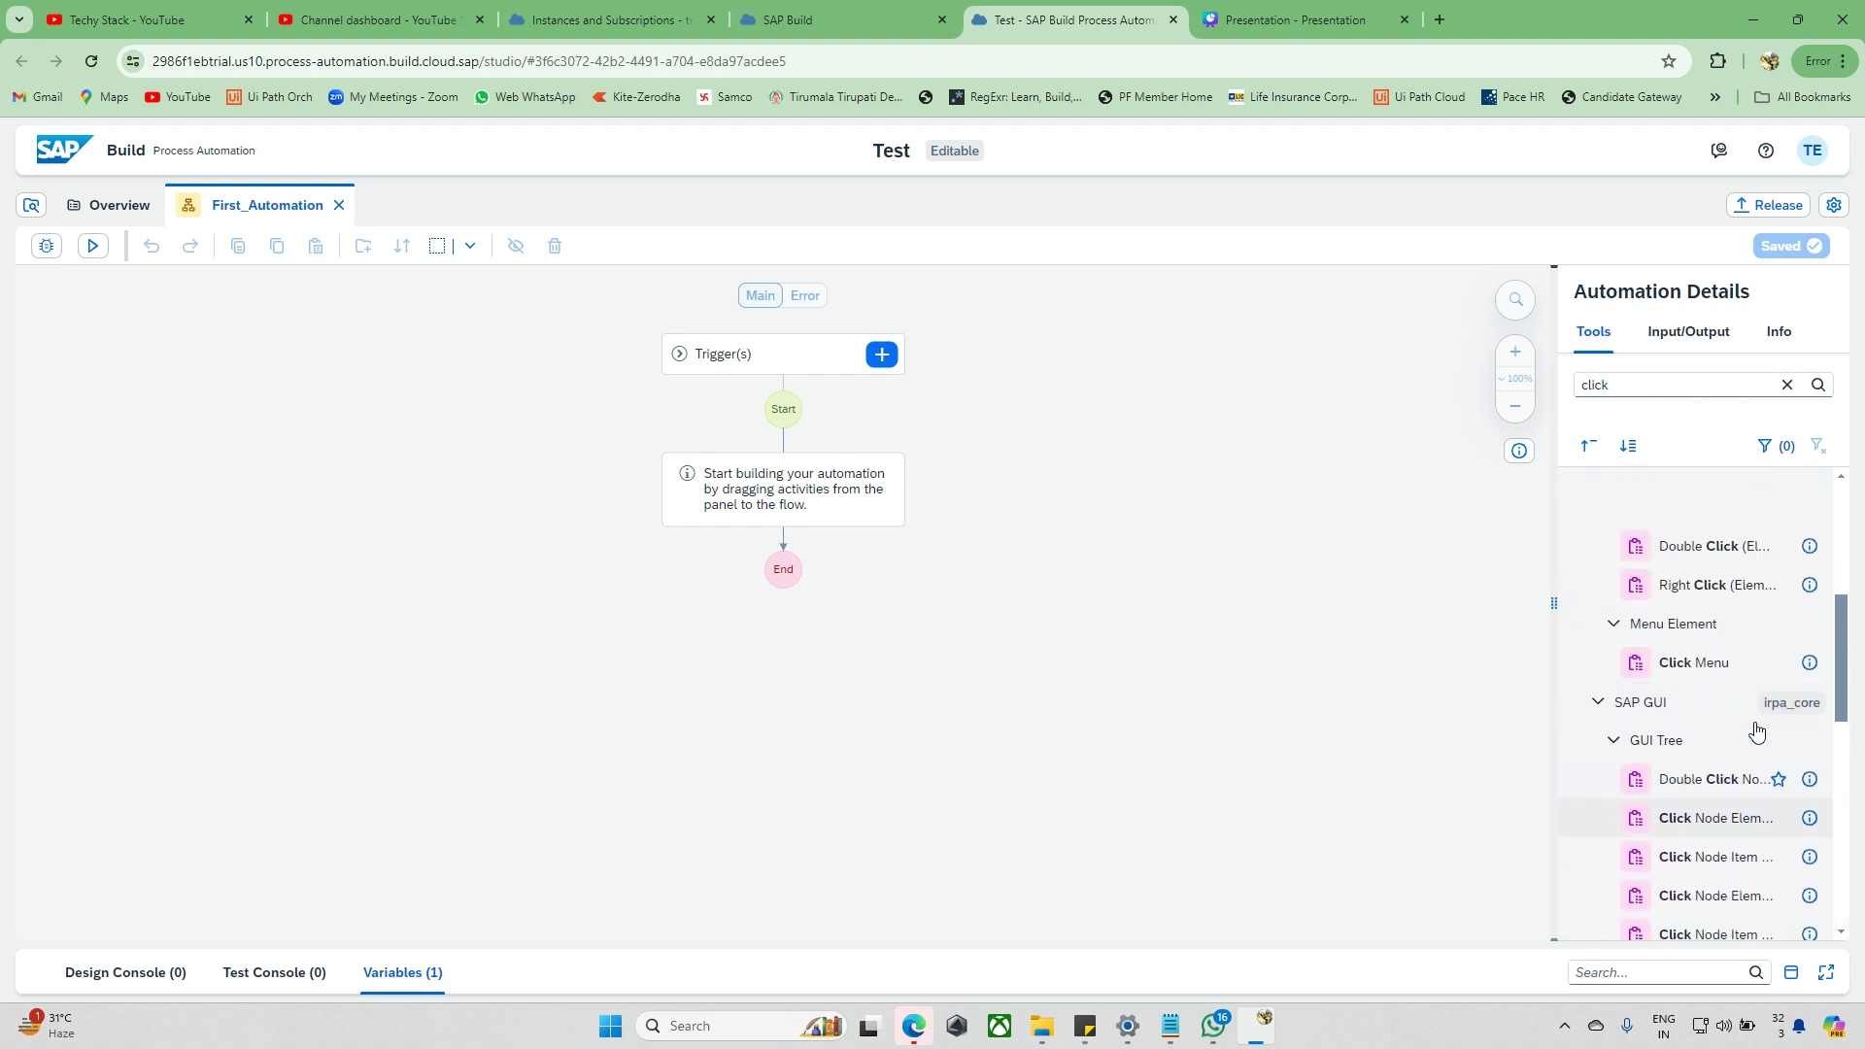
scroll(1756, 730, up, 2)
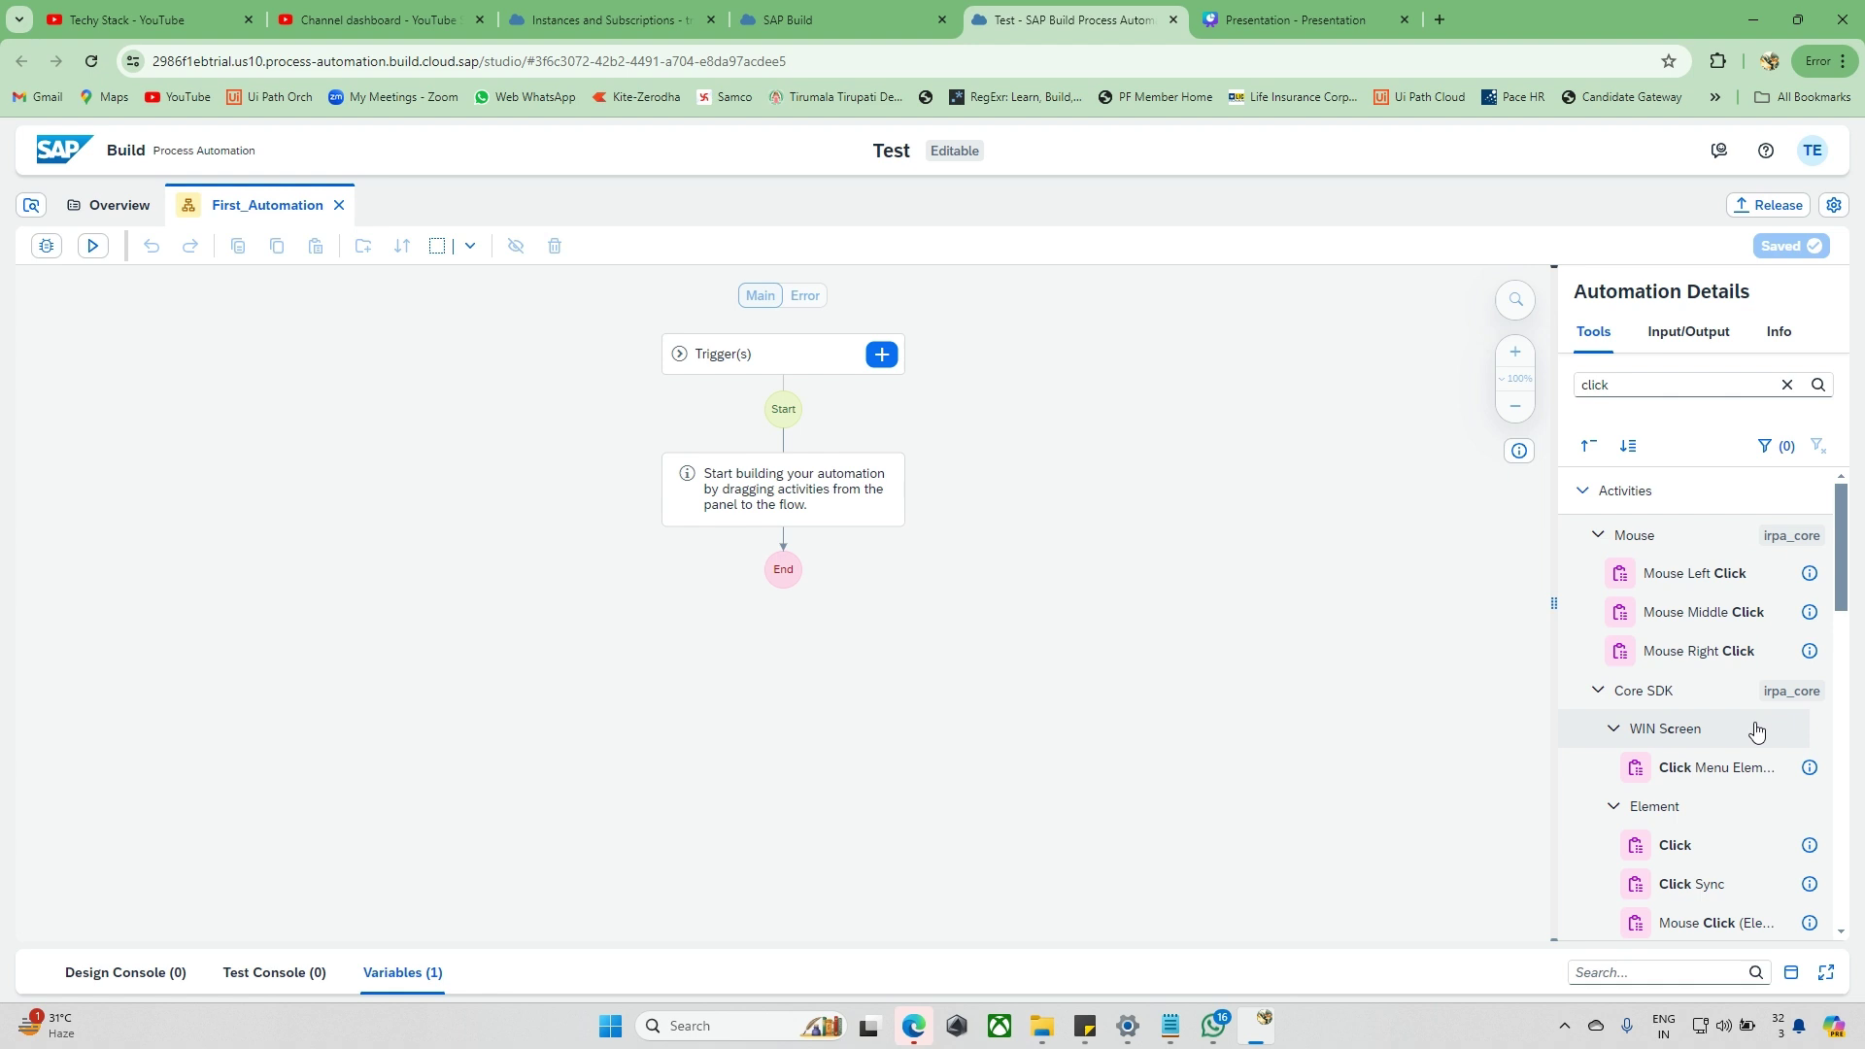
scroll(1756, 731, down, 5)
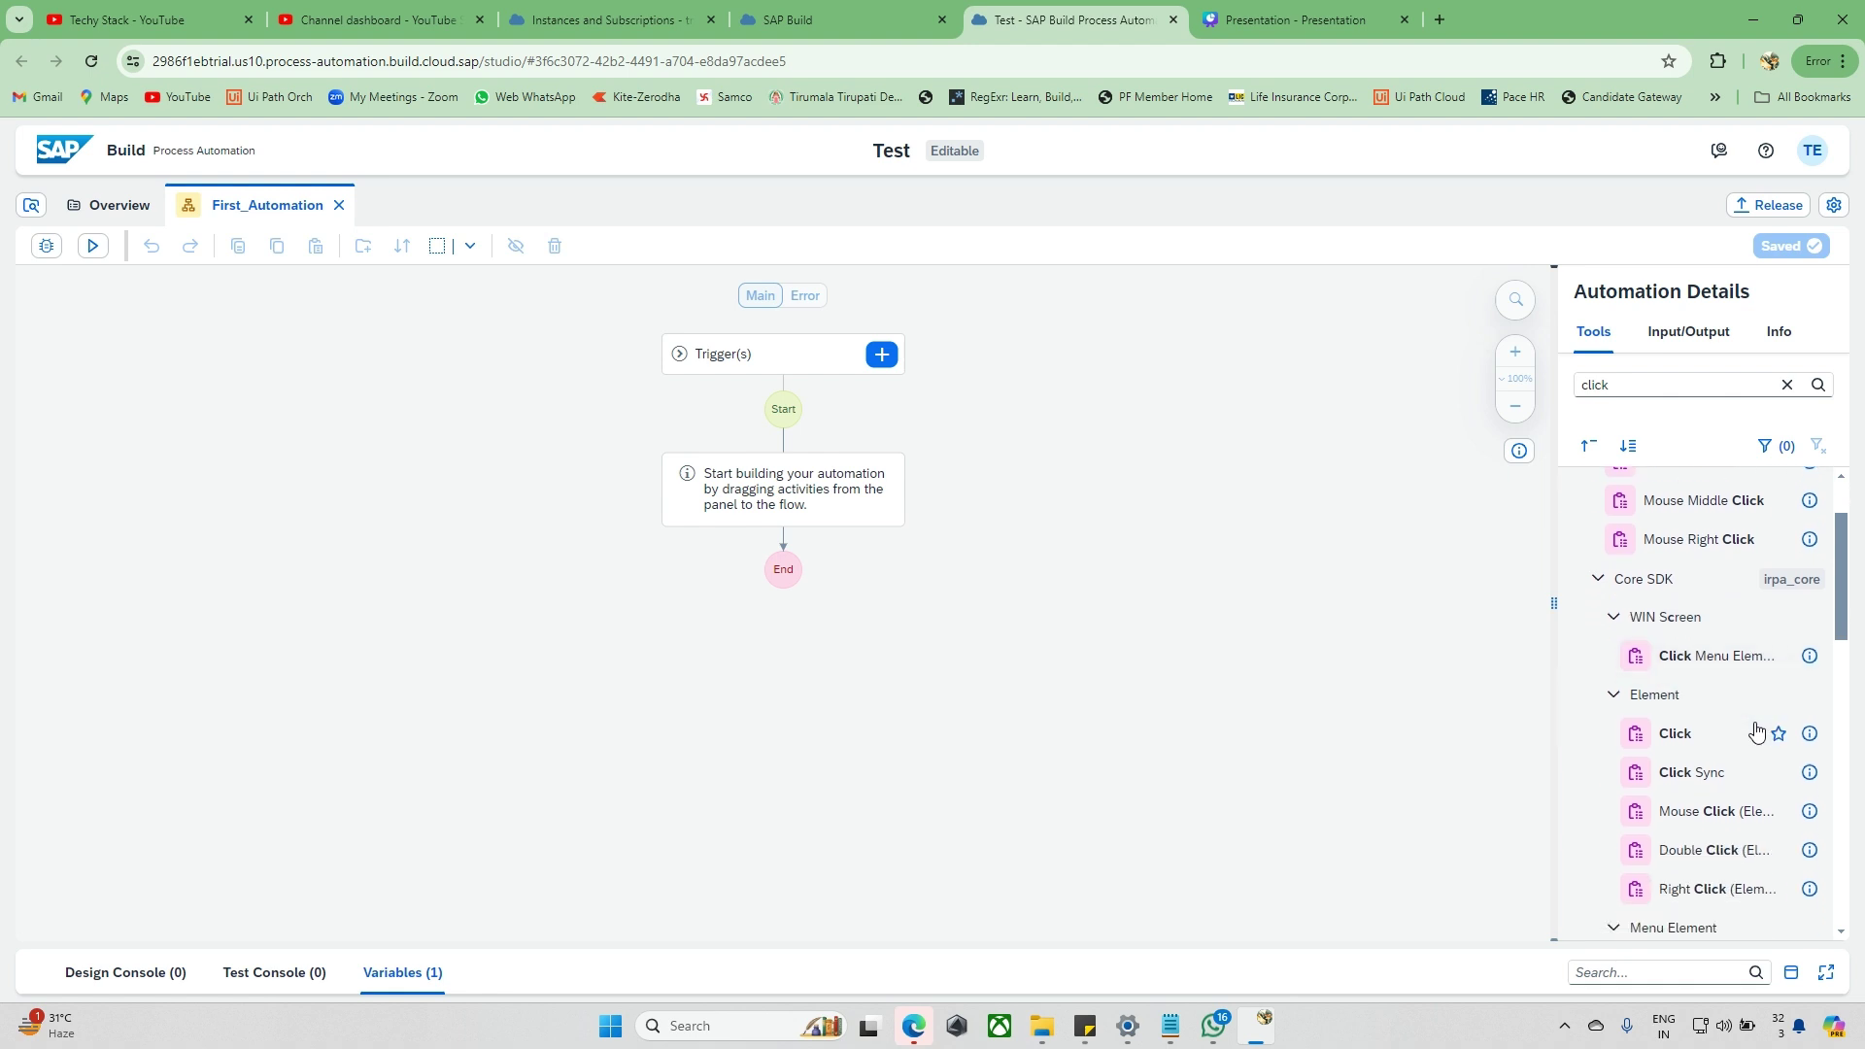
scroll(1756, 730, down, 8)
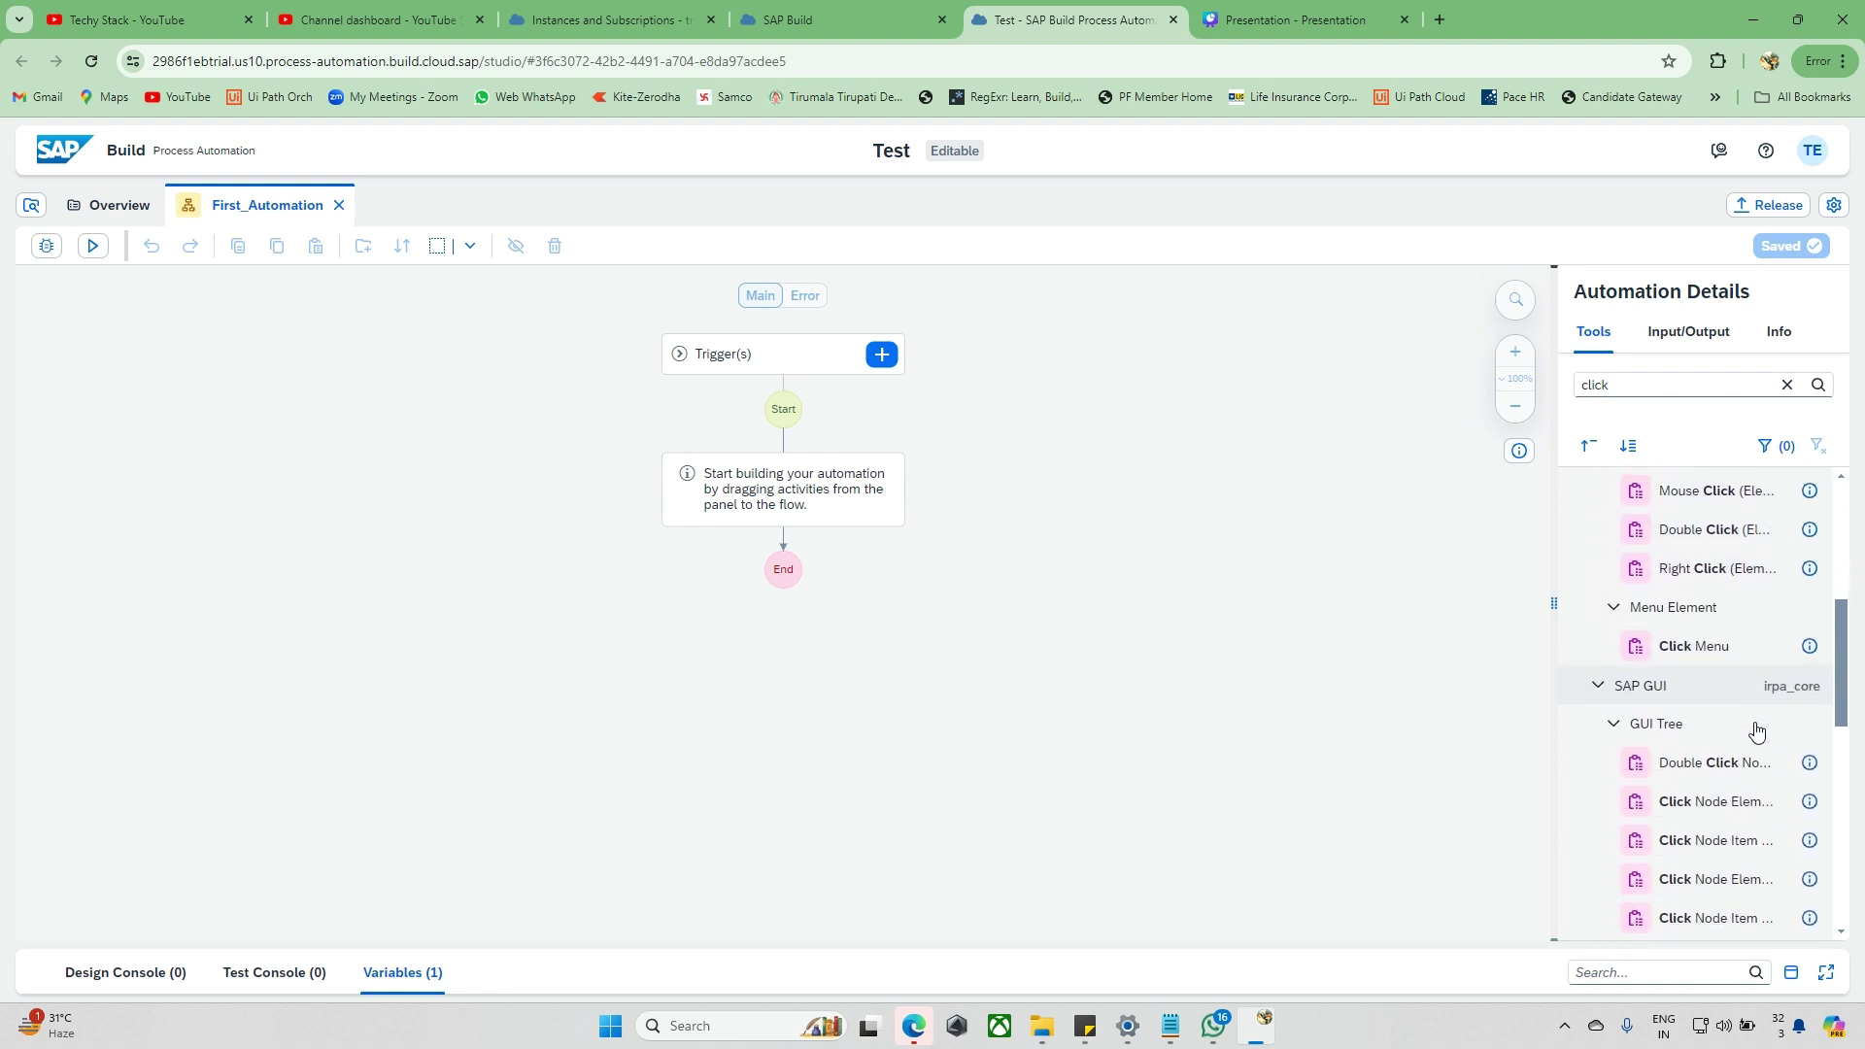
scroll(1756, 730, down, 6)
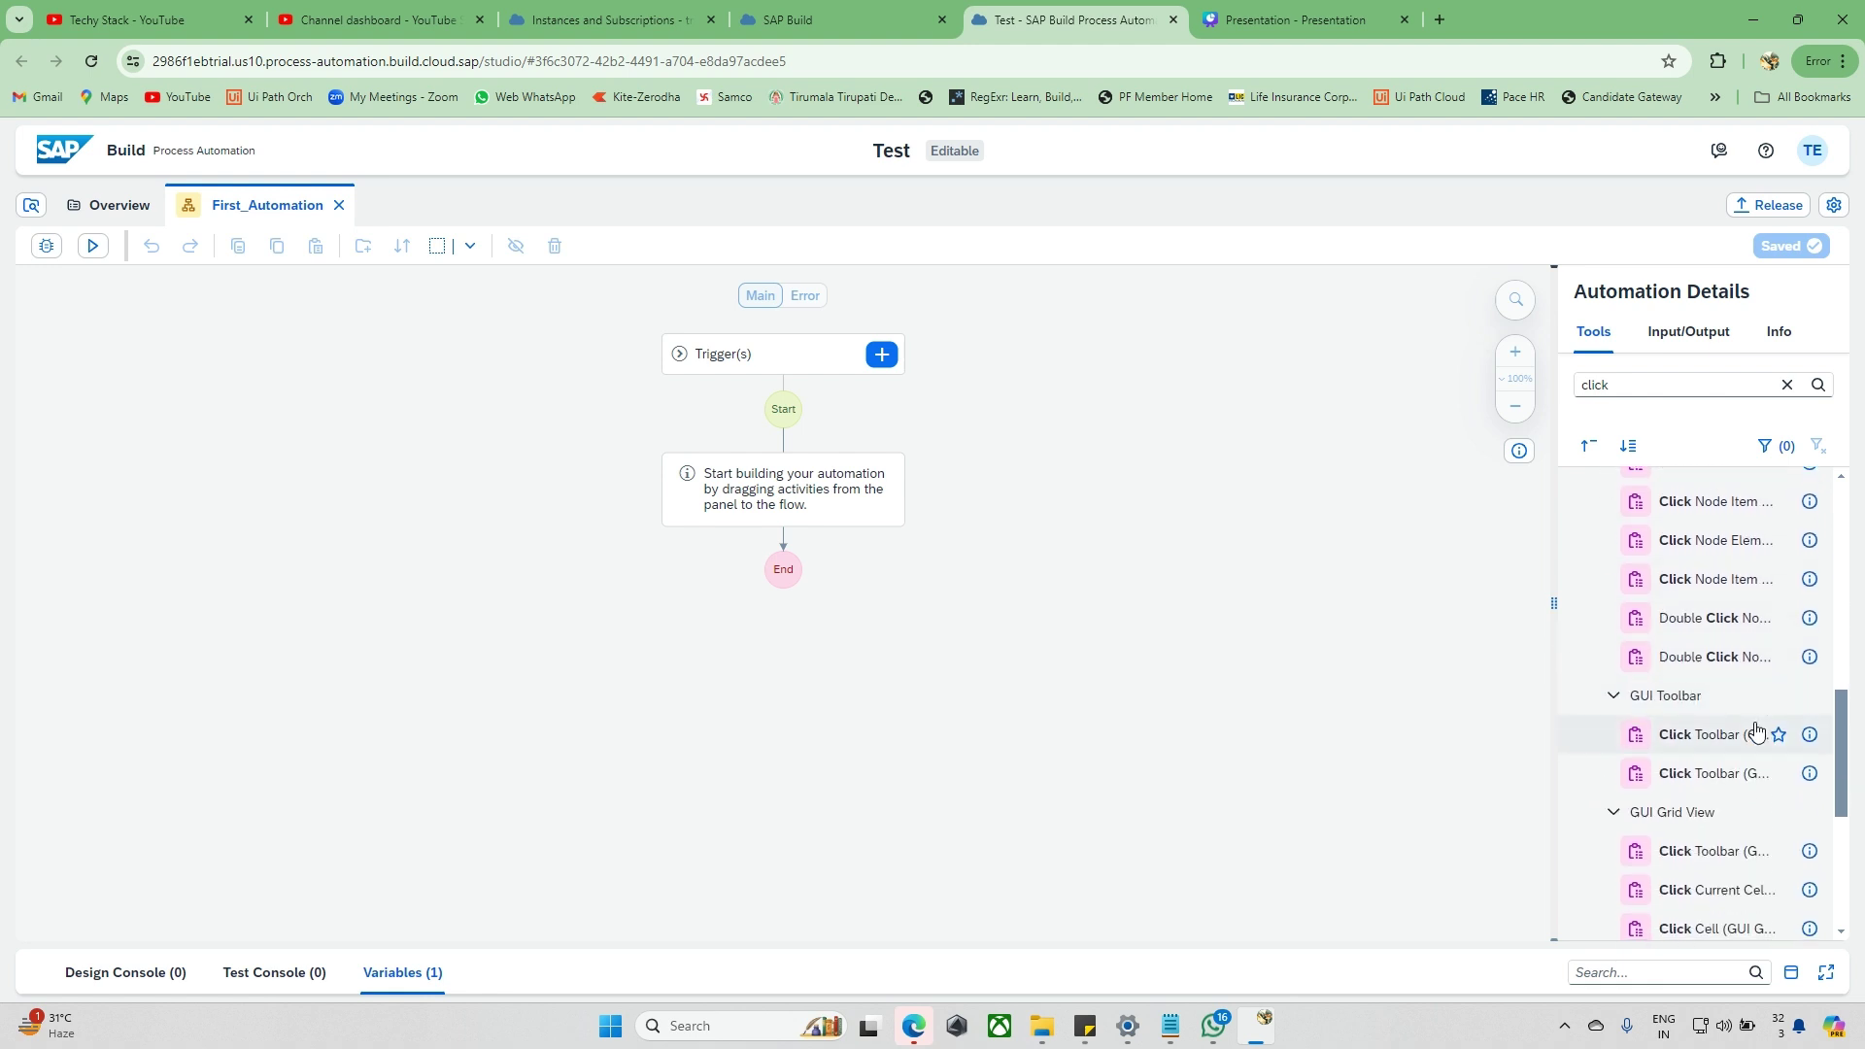
scroll(1757, 731, down, 5)
scroll(1756, 730, down, 5)
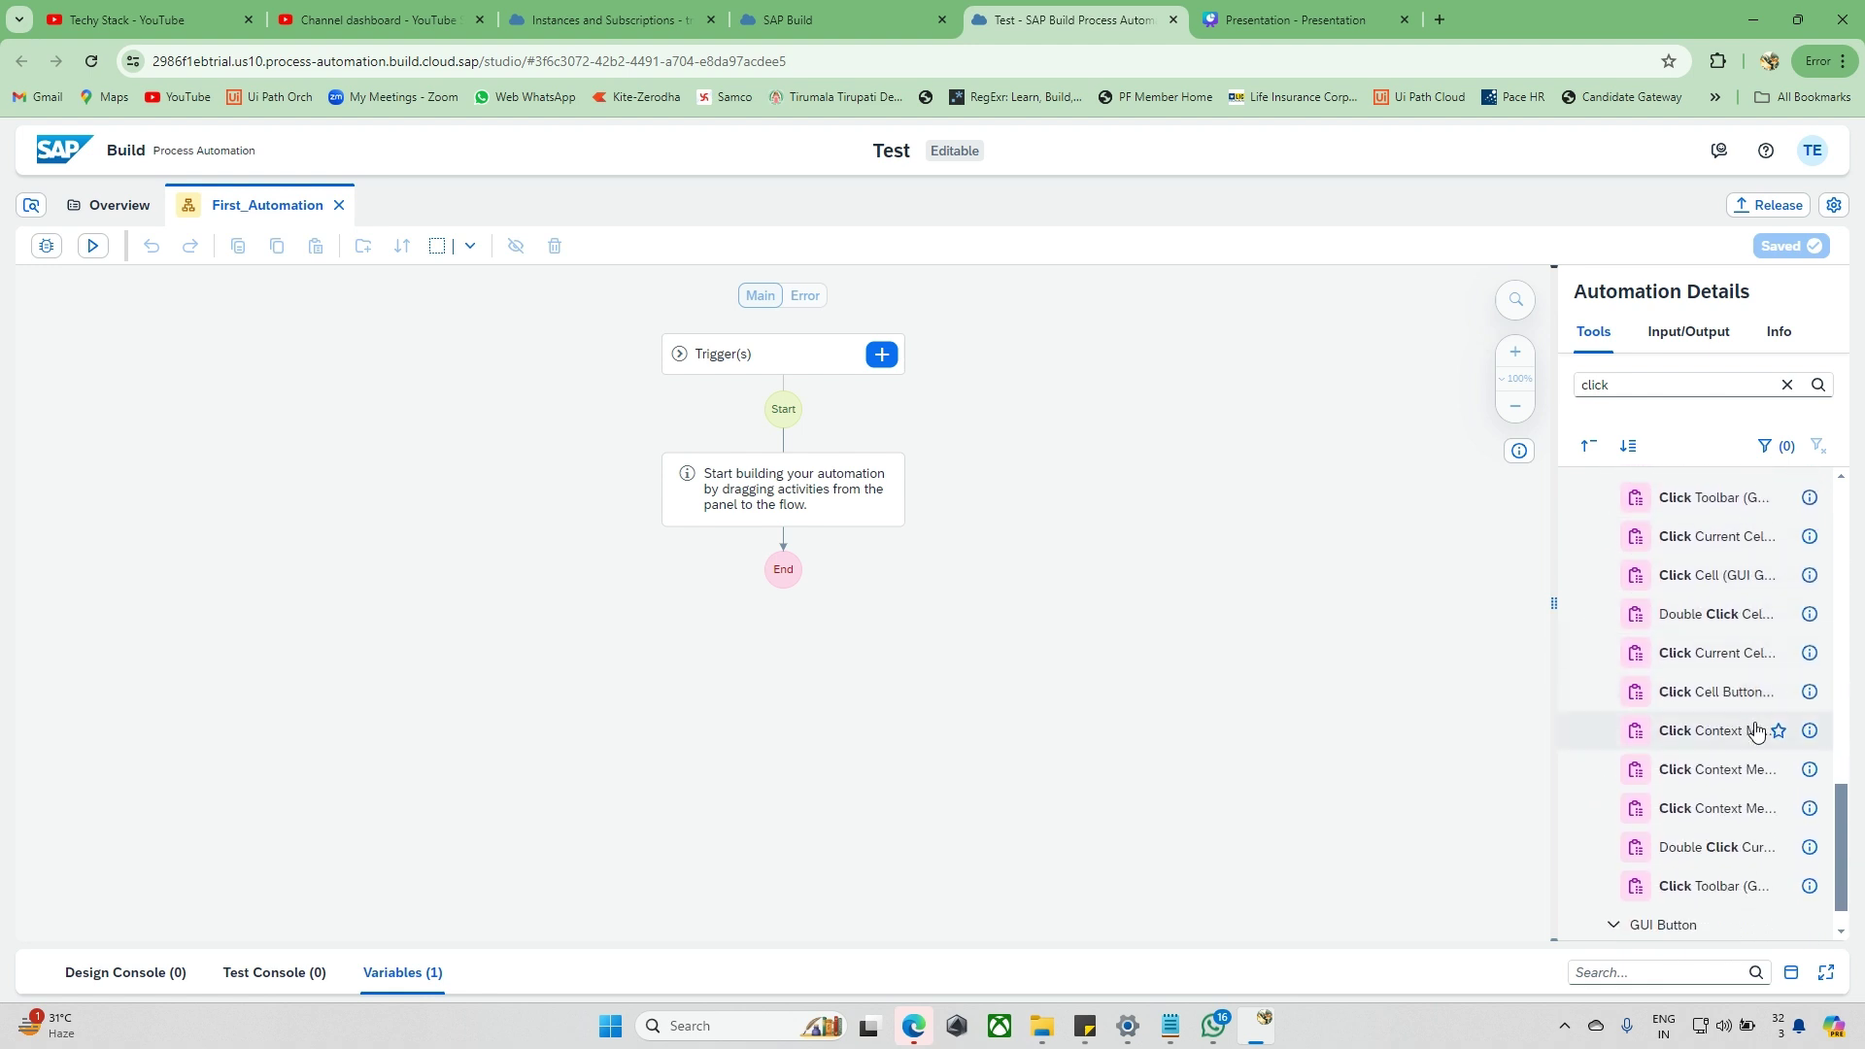
scroll(1756, 730, up, 20)
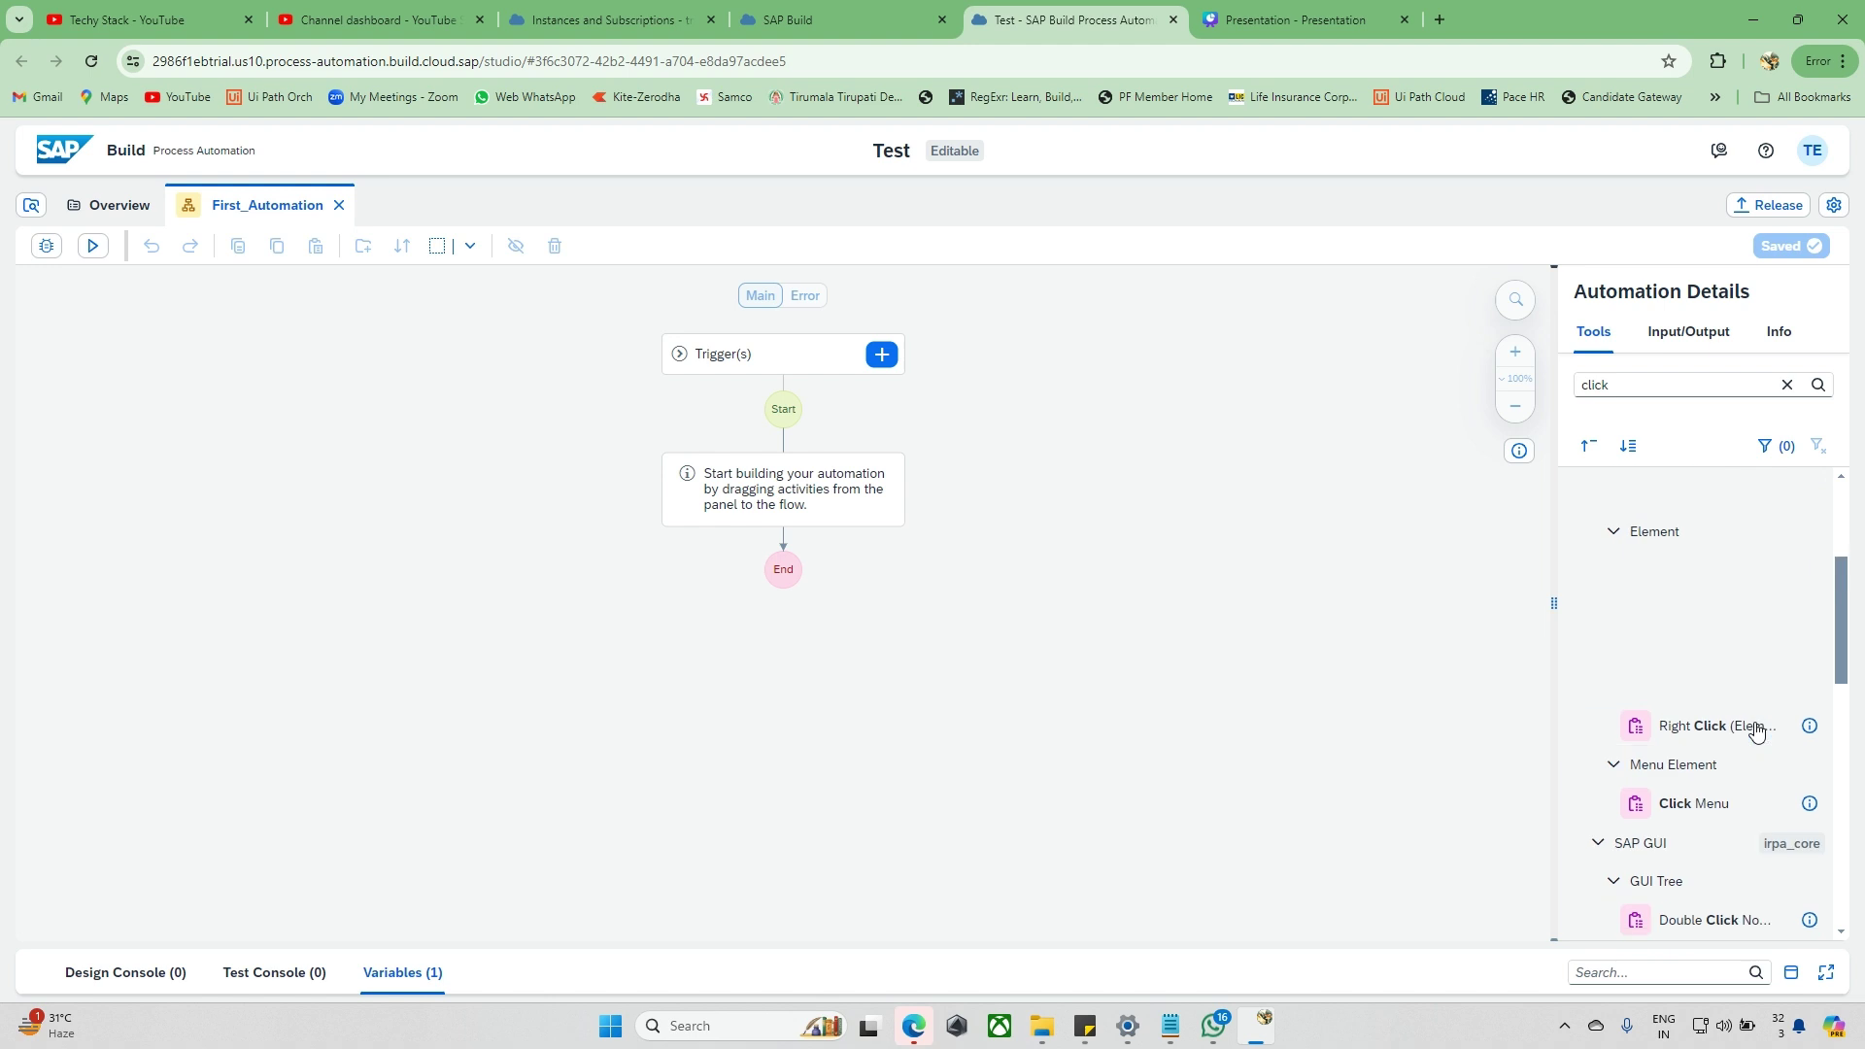
Clear the previous Tools search and search for 'get' instead.
click(1787, 385)
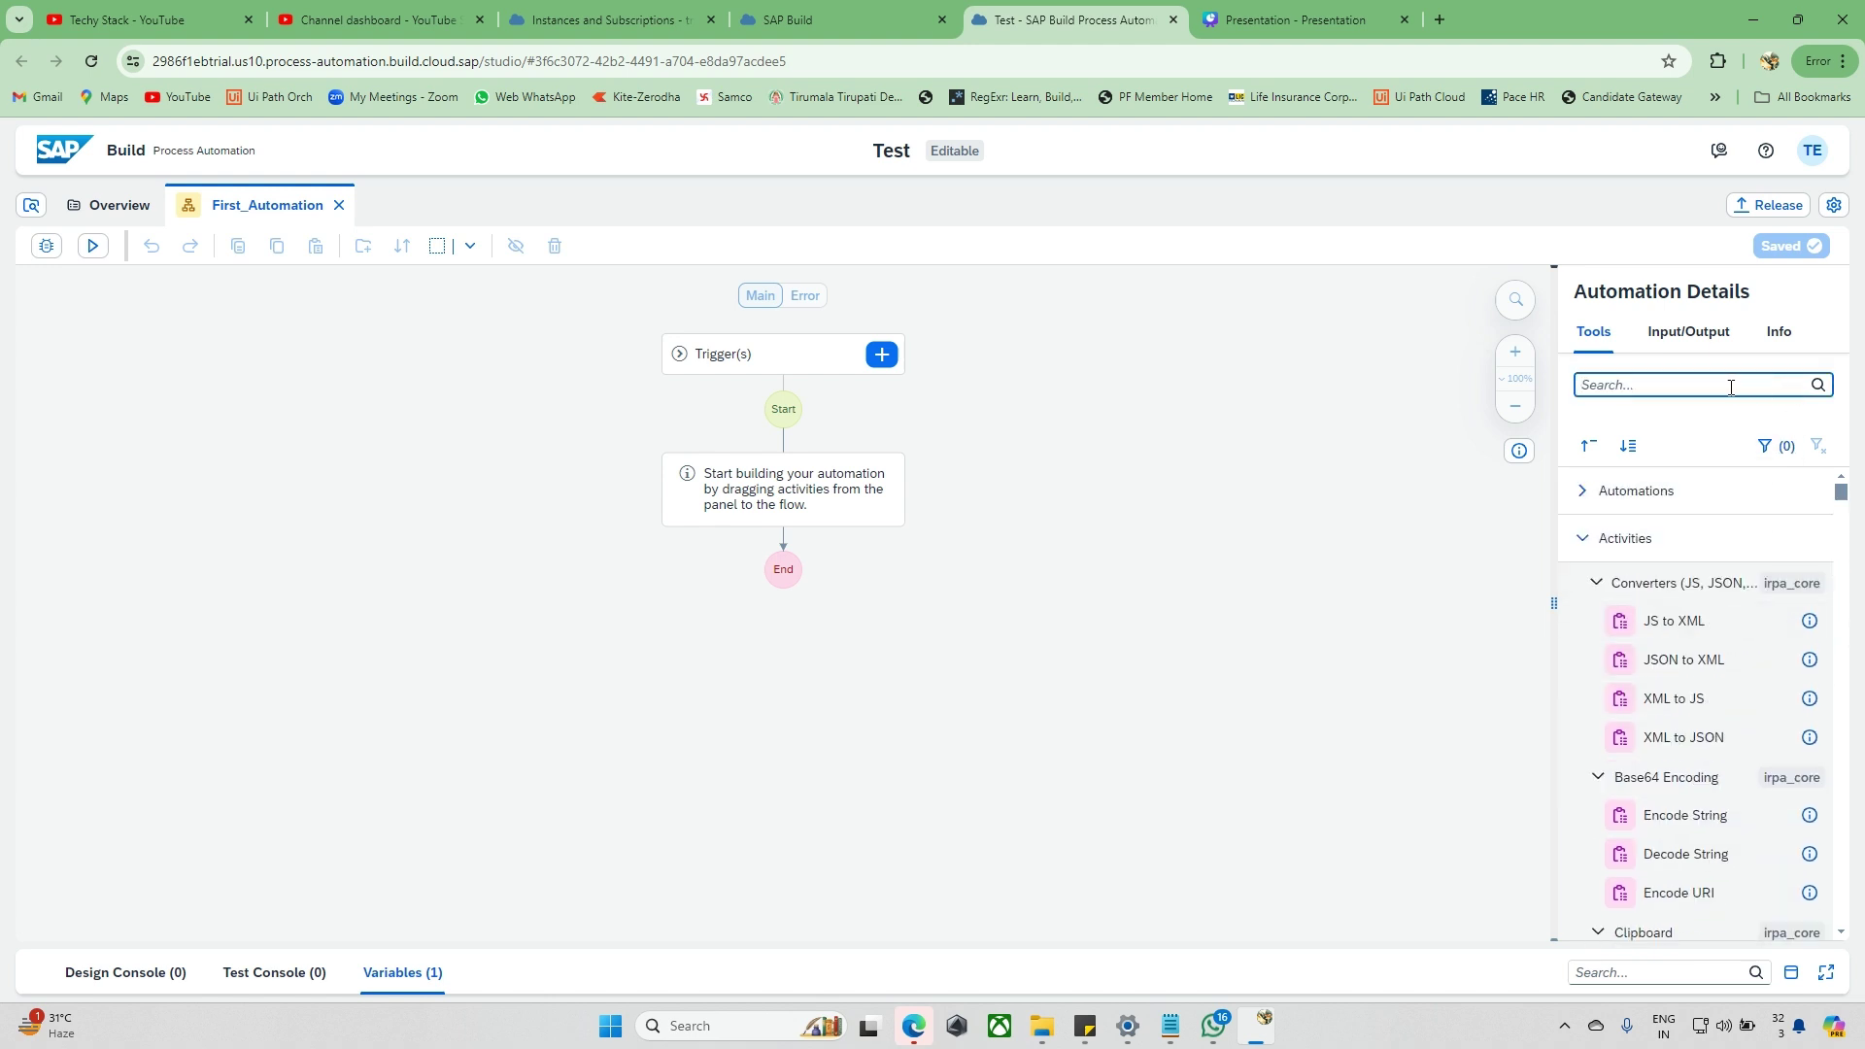
text(gets)
key(BackSpace)
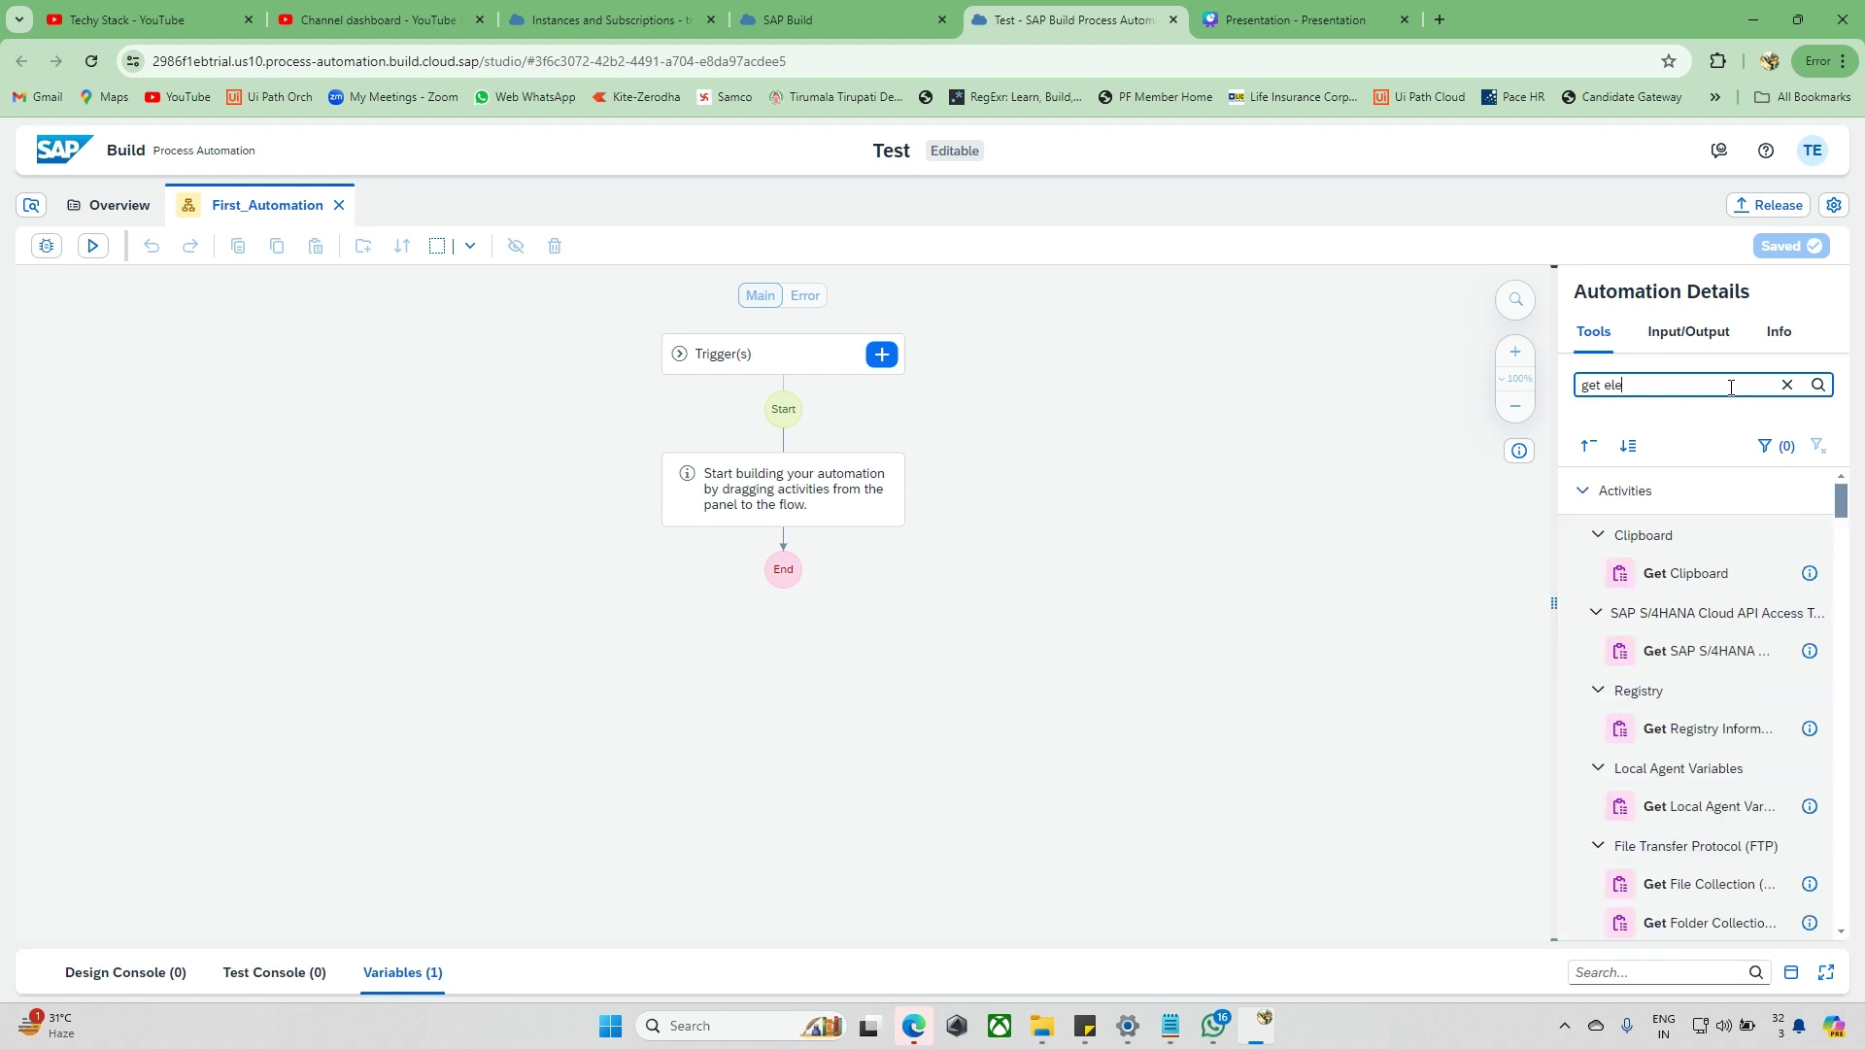
Scroll through the matching activities, then erase the search text to restore the full list.
scroll(1751, 682, down, 9)
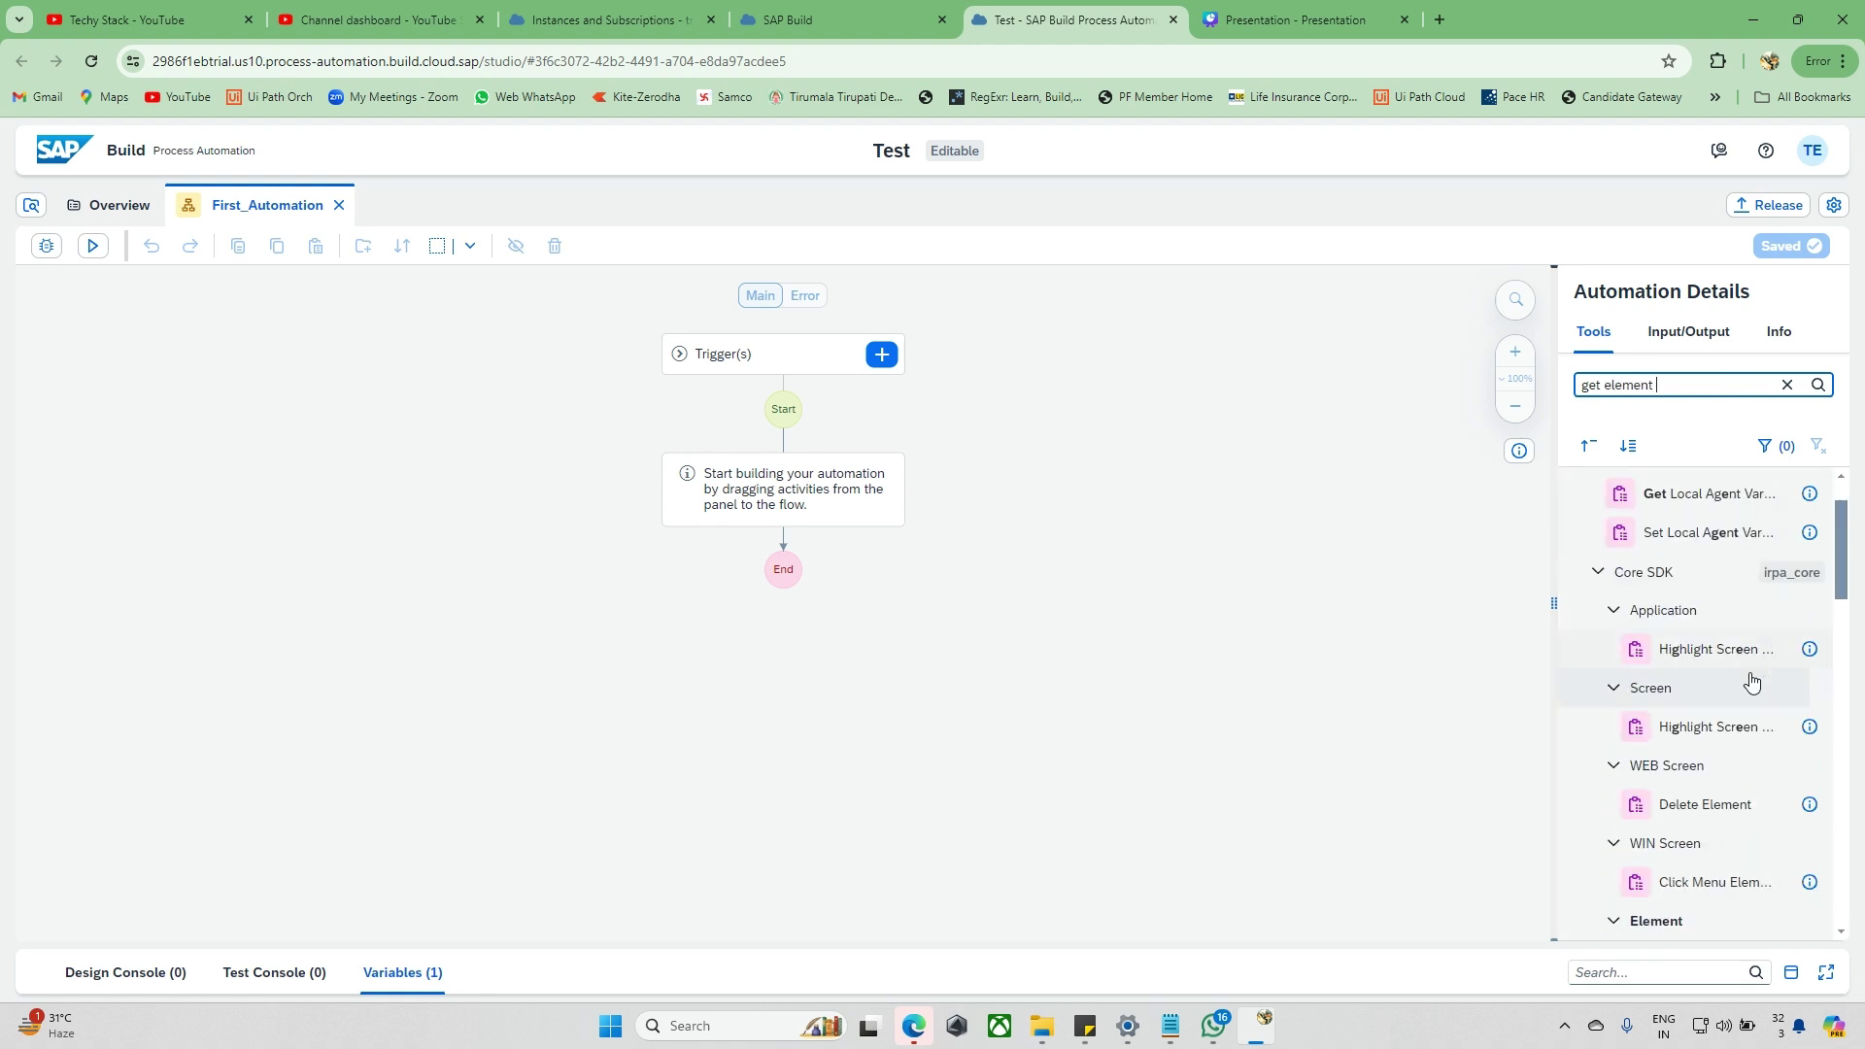
scroll(1751, 682, up, 1)
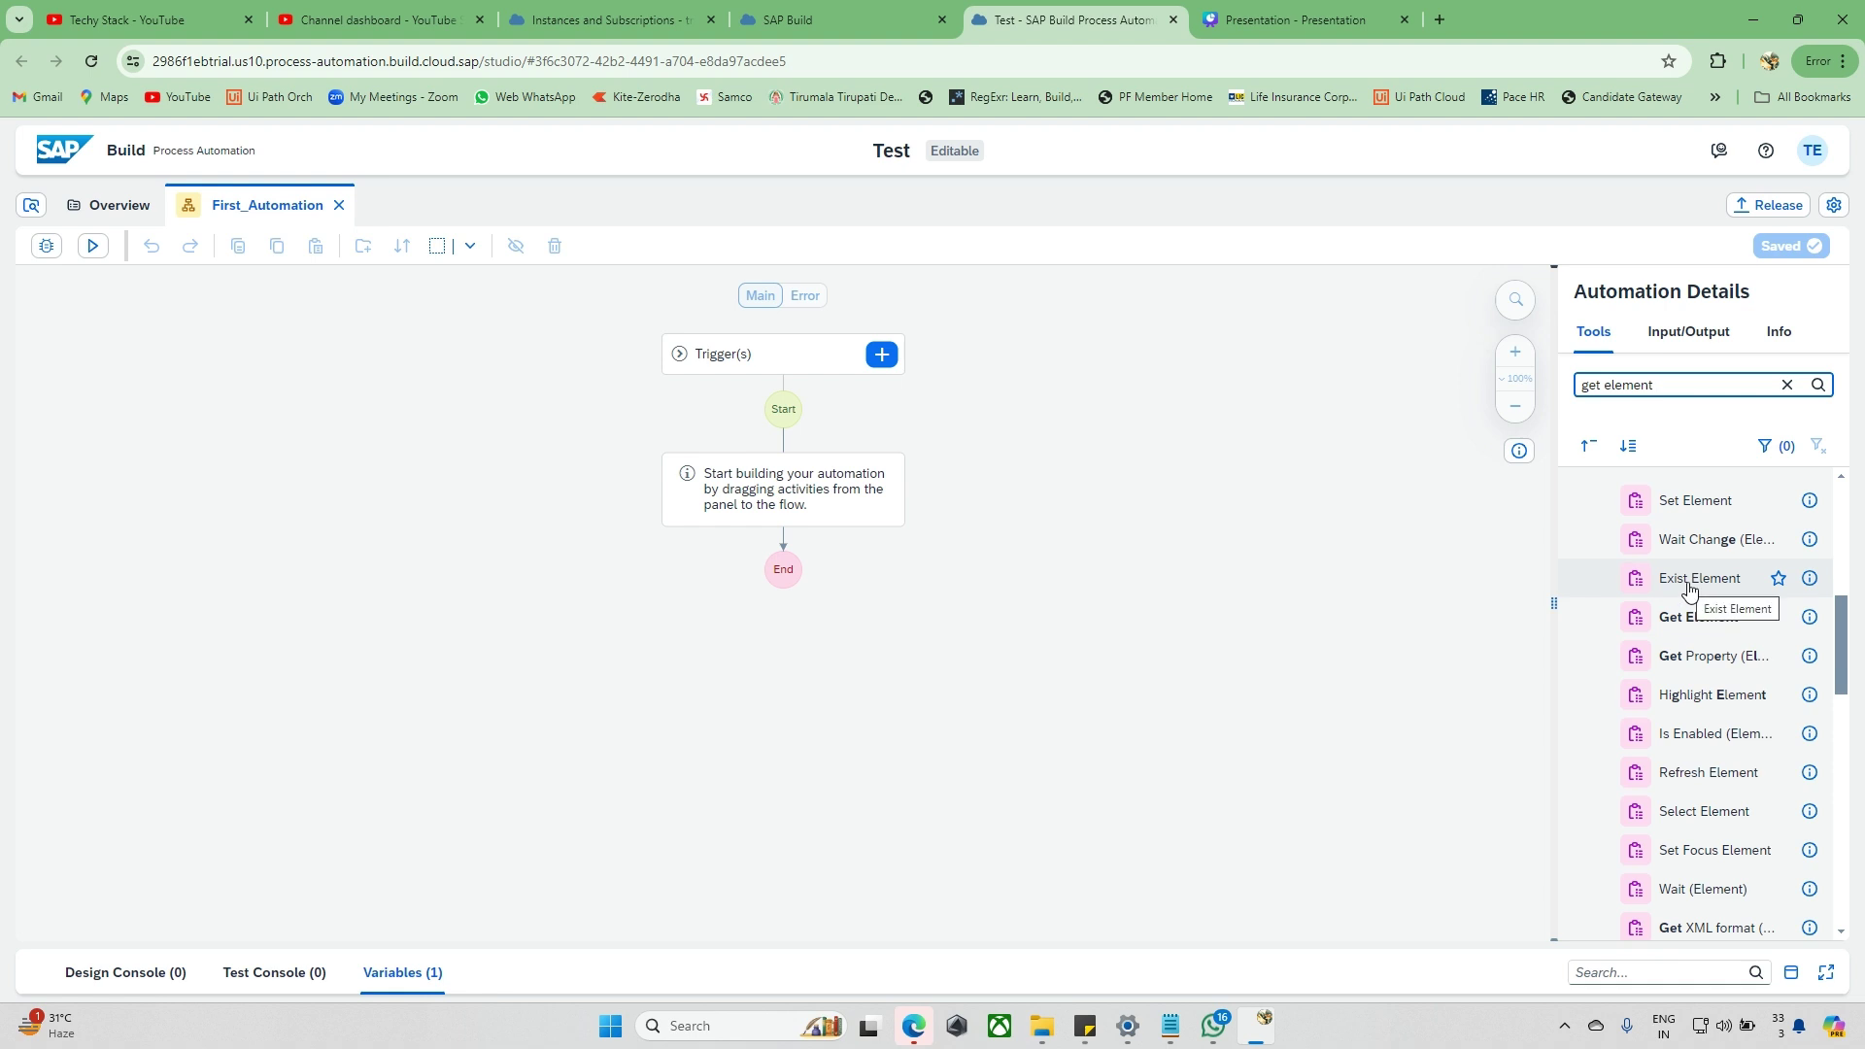
scroll(1671, 593, up, 5)
scroll(1671, 594, up, 2)
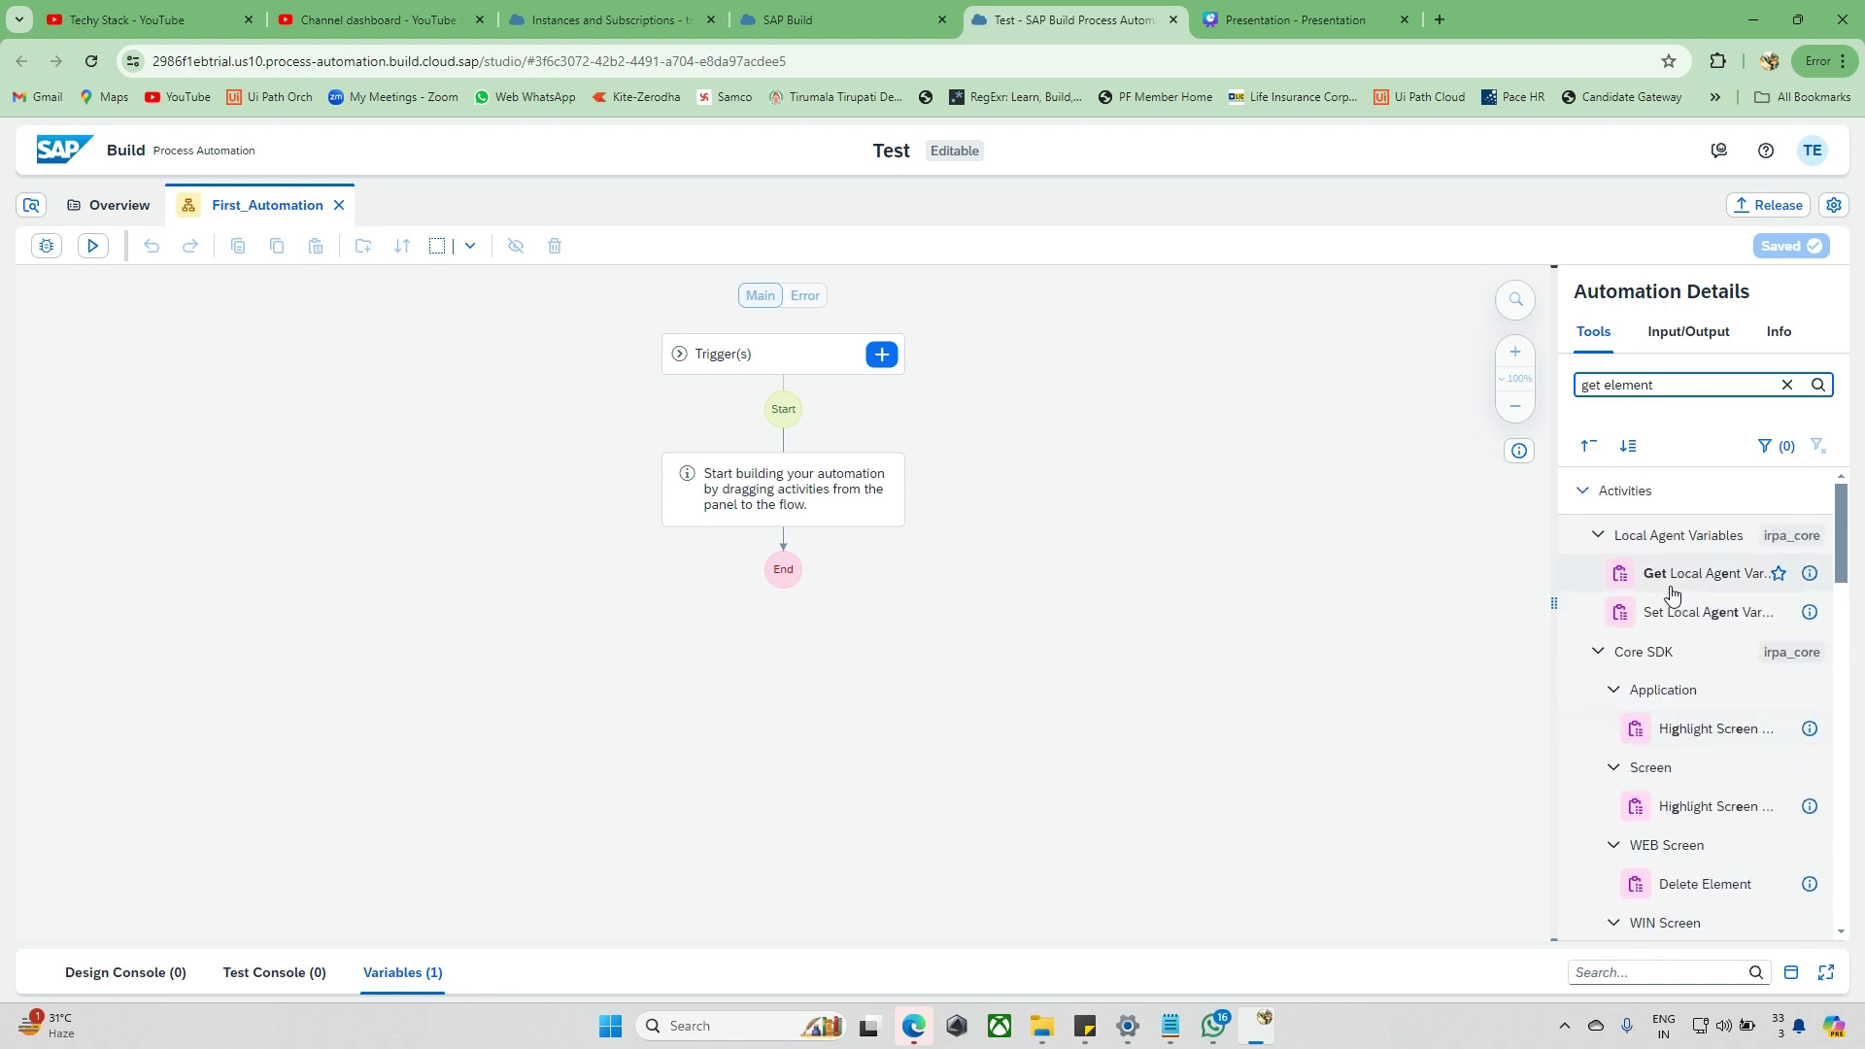
key(ctrl+a)
key(BackSpace)
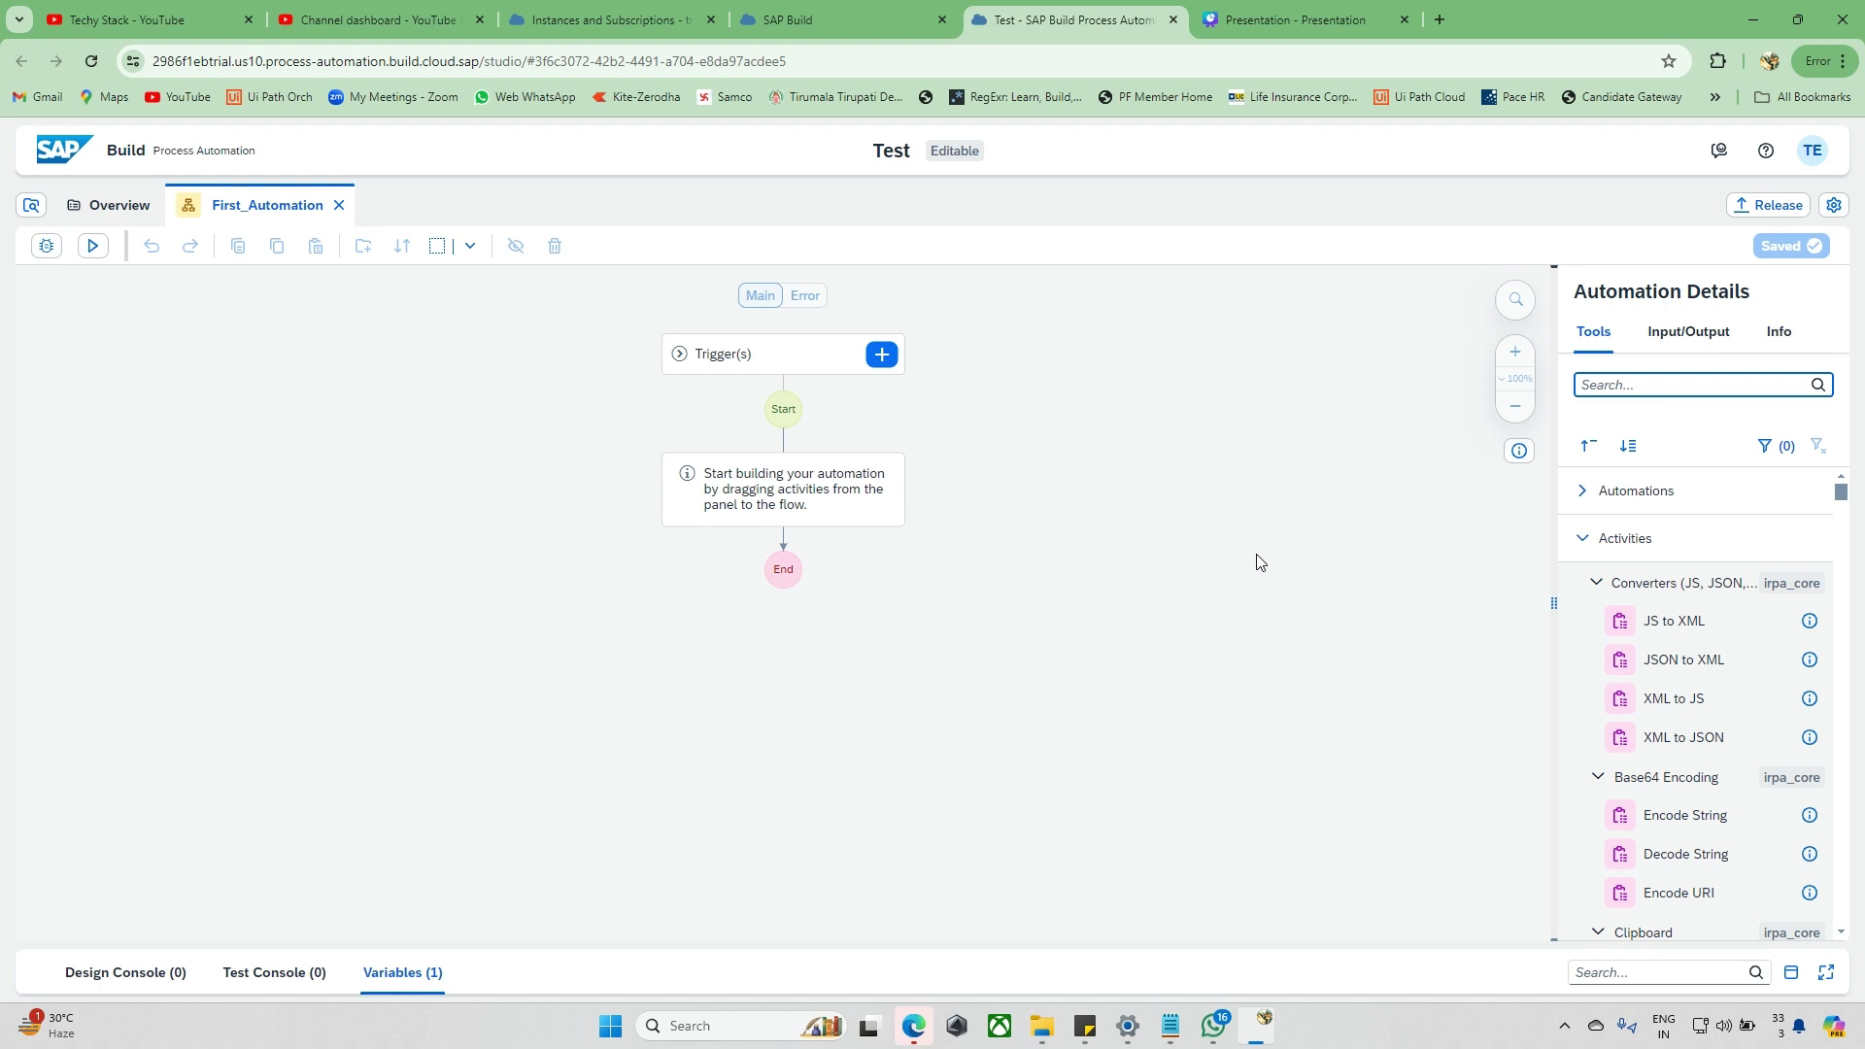
Open Automation Details and scroll through its Info tab of general settings.
click(1690, 352)
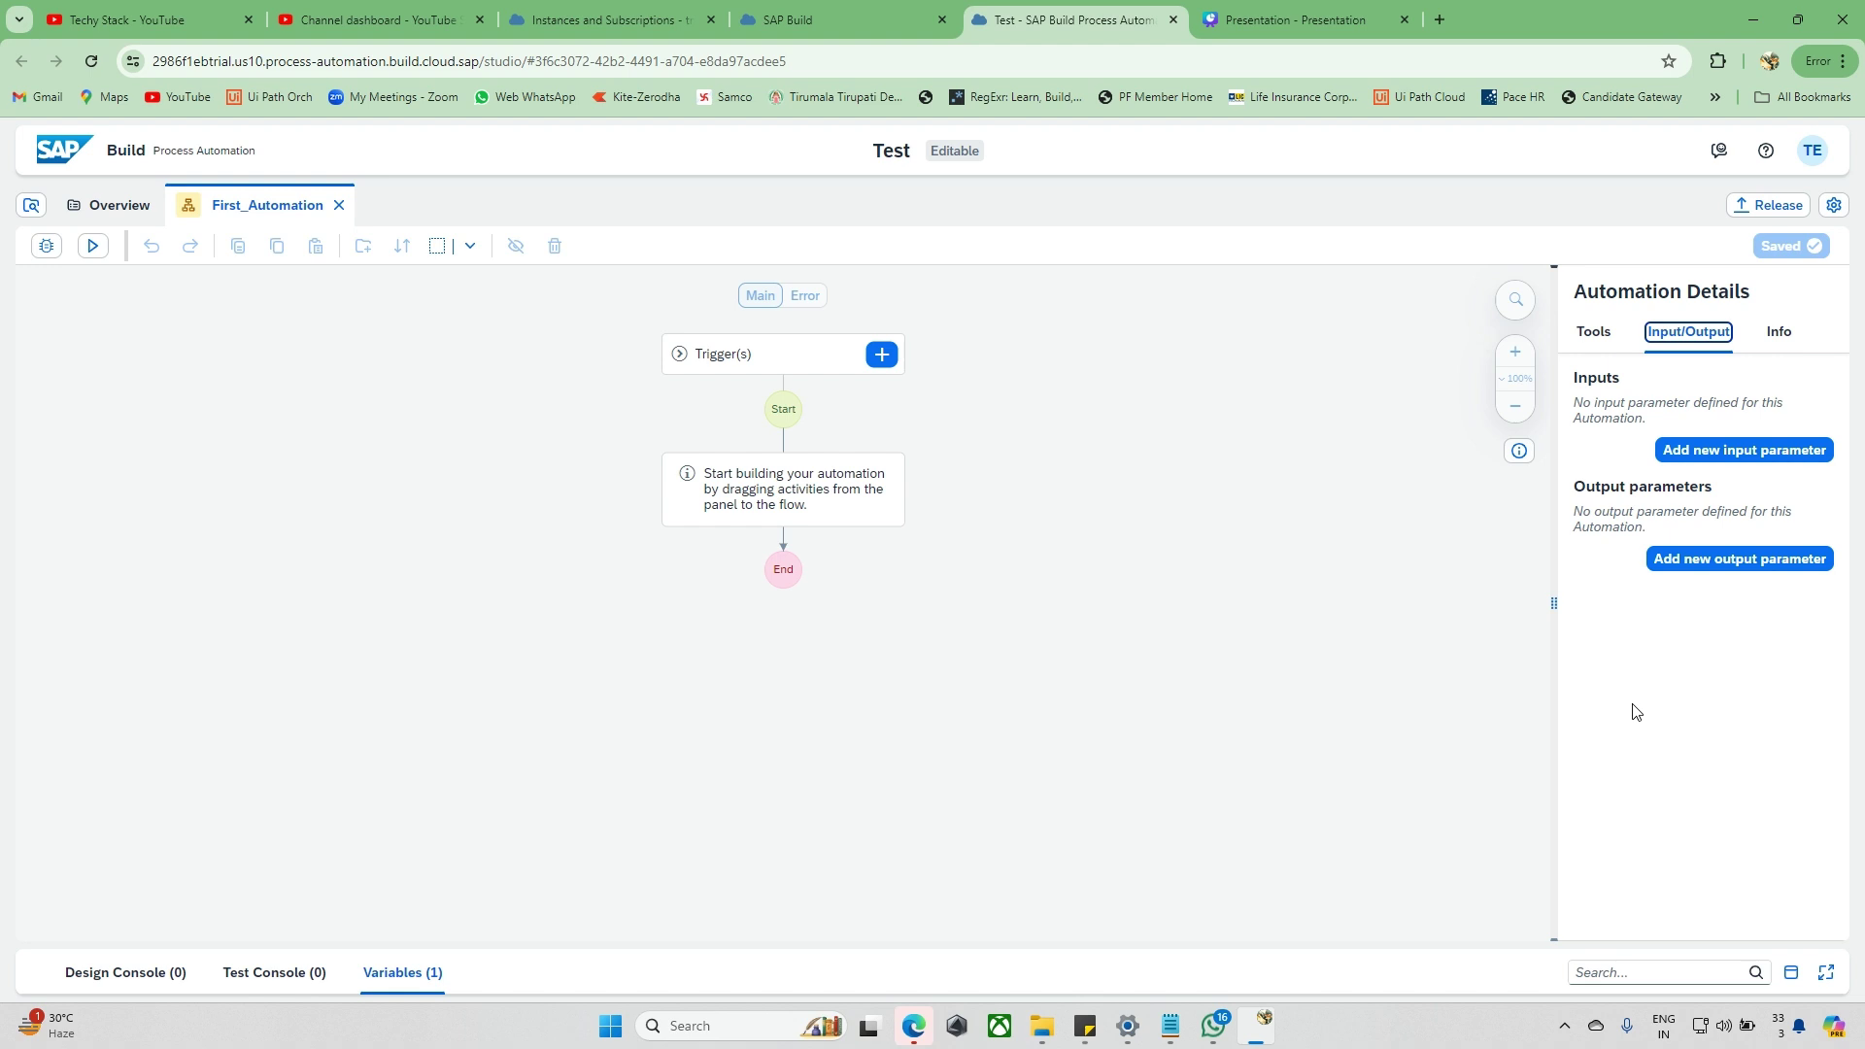
click(1778, 331)
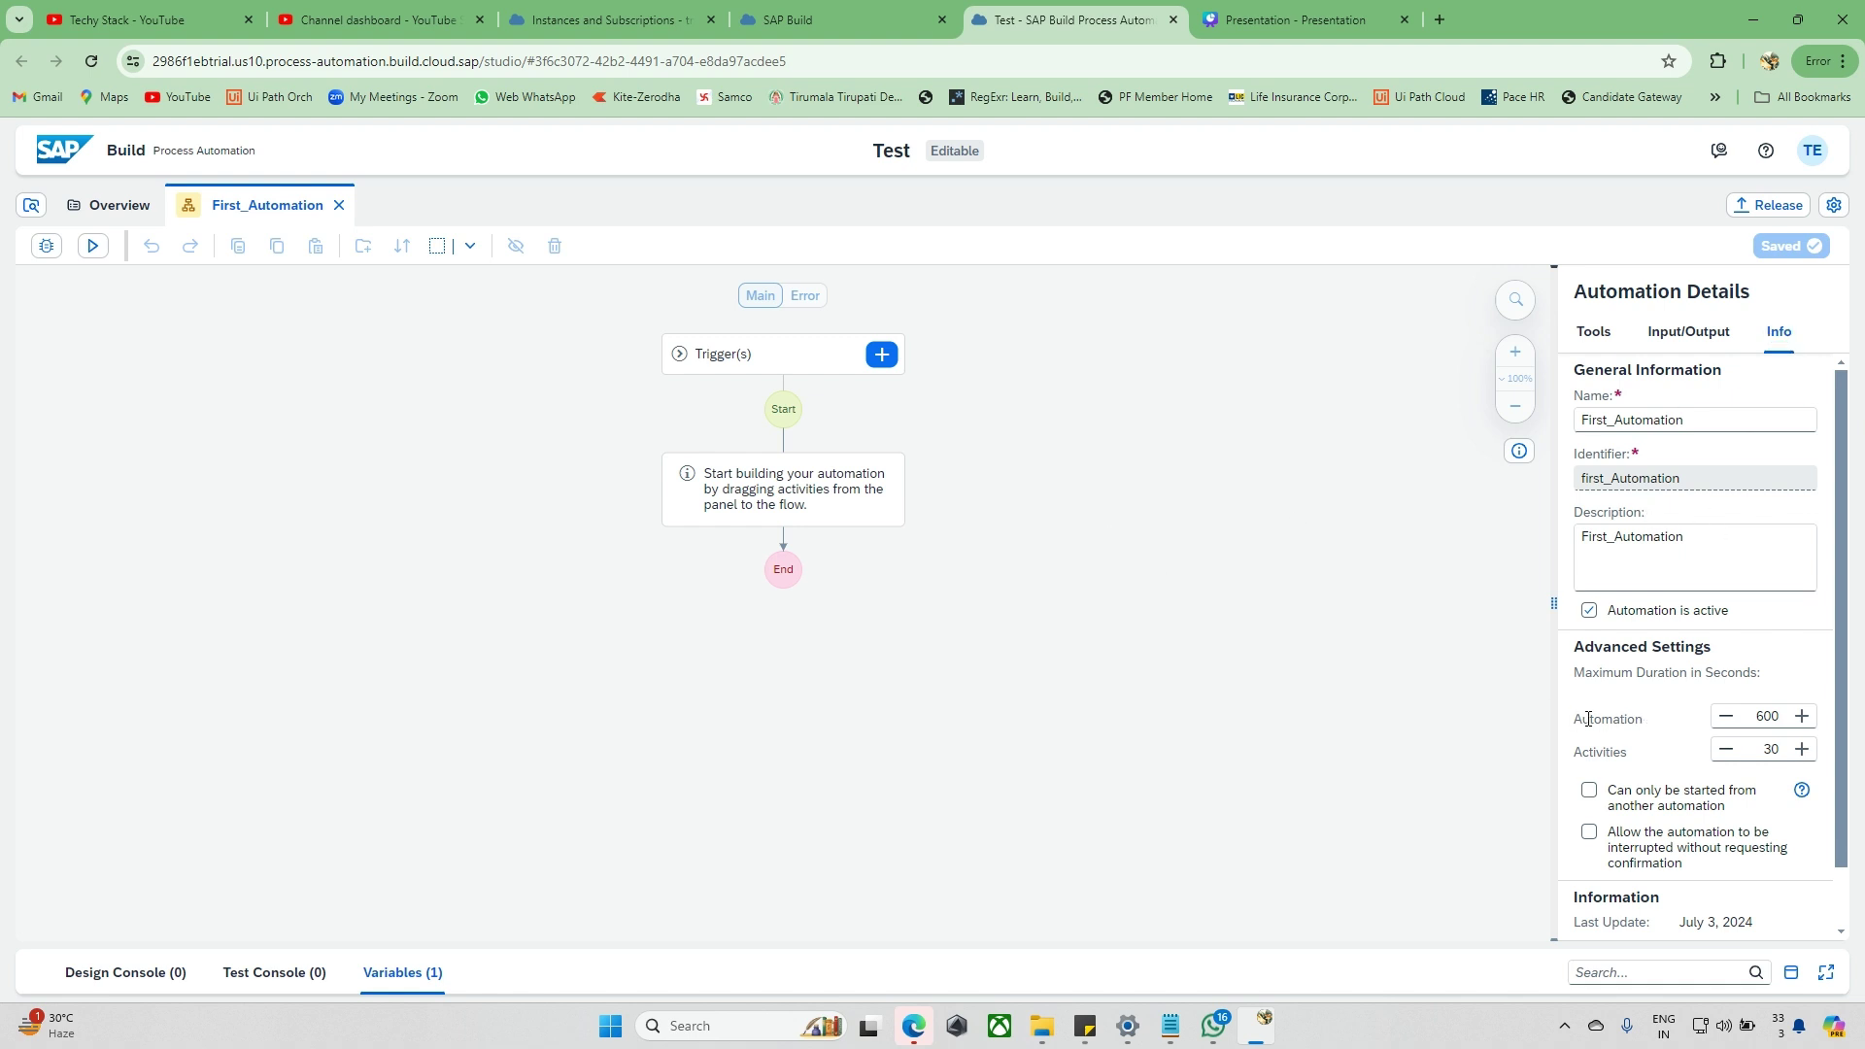
scroll(1642, 826, down, 2)
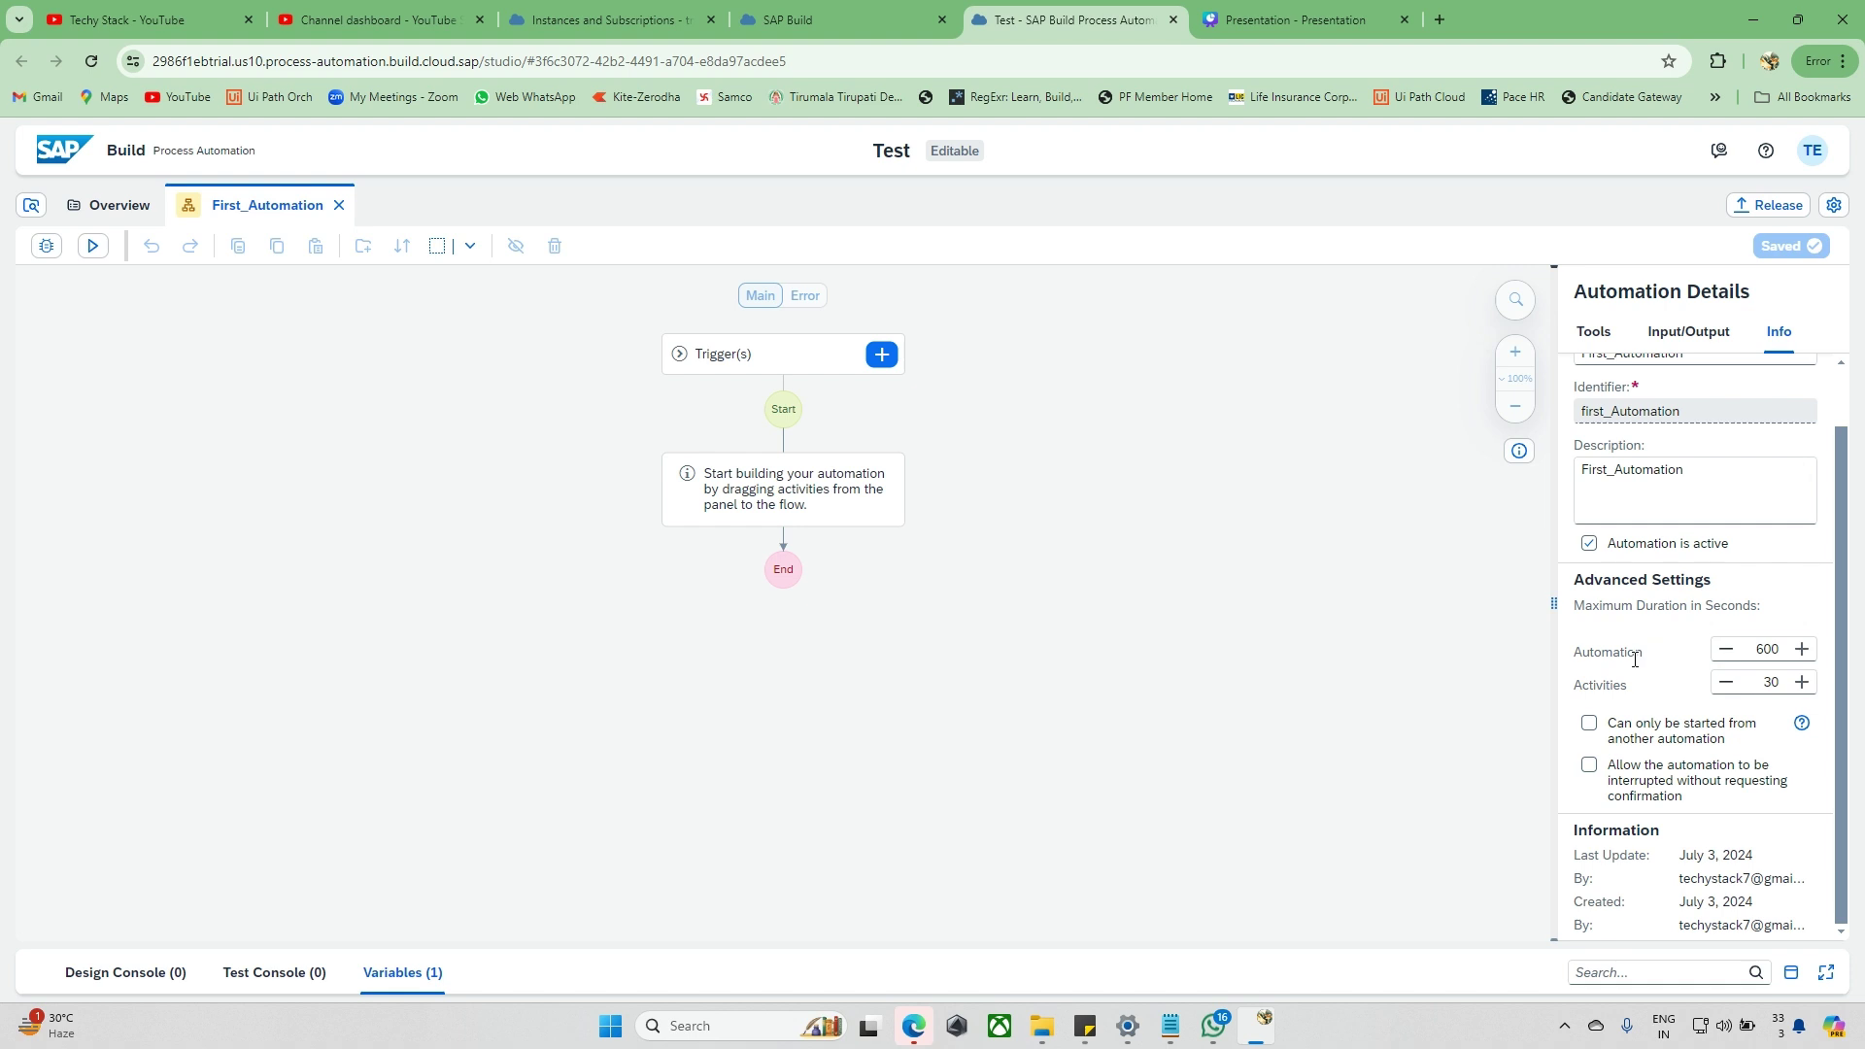
scroll(1635, 670, up, 2)
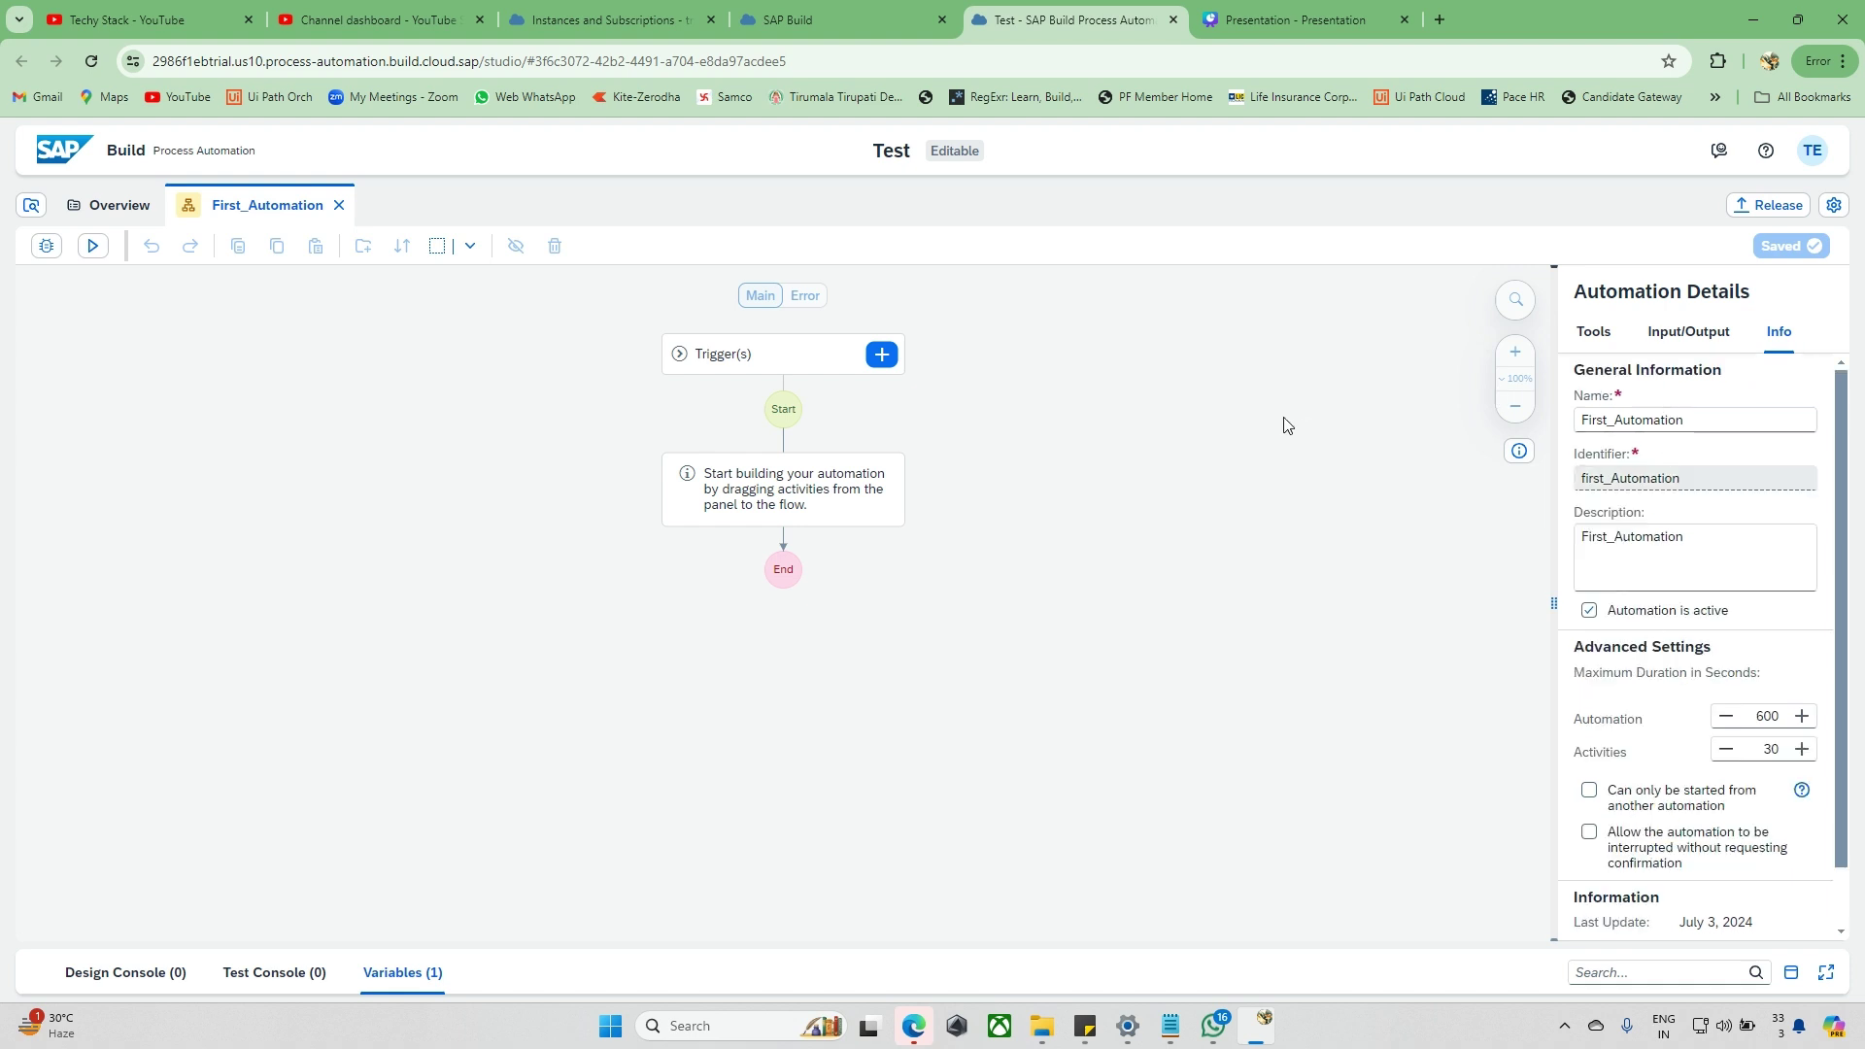
Select the trigger and placeholder steps, browse the Info tab again, and return to Tools.
drag(619, 300, 1032, 657)
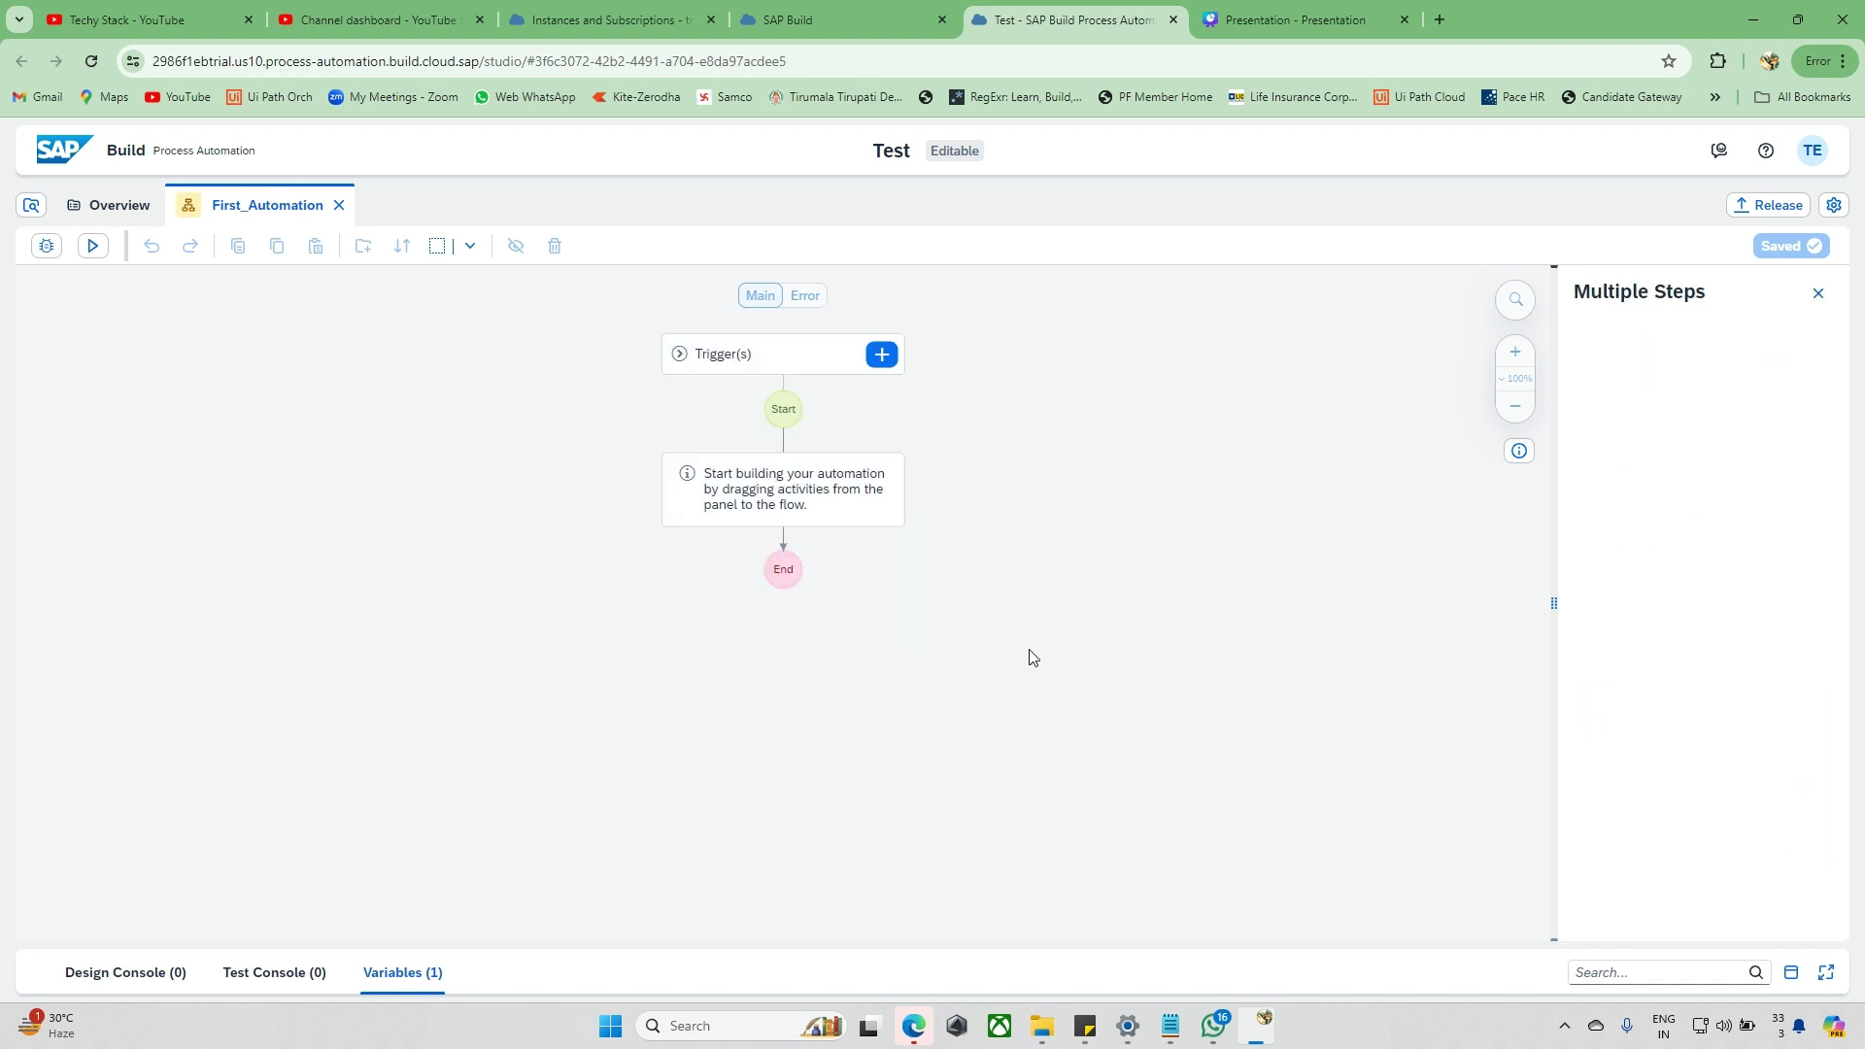
click(930, 462)
click(1777, 333)
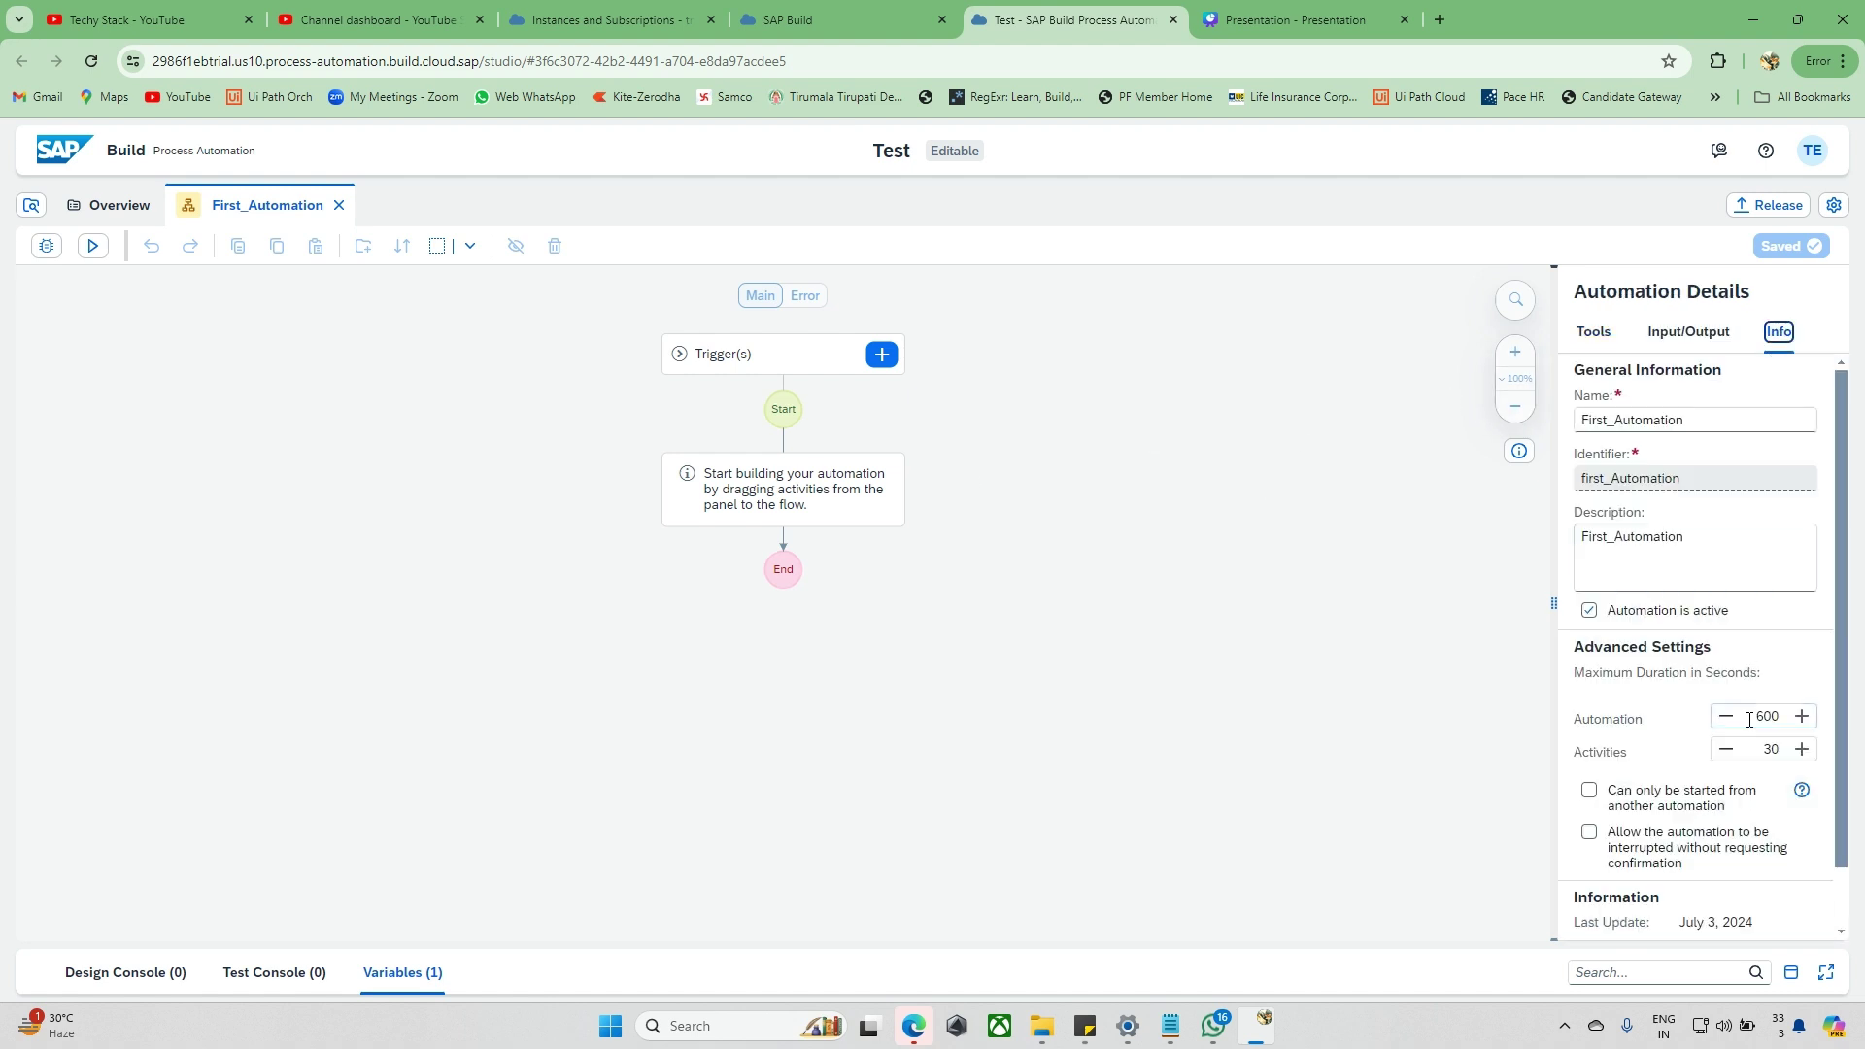
scroll(1749, 718, down, 1)
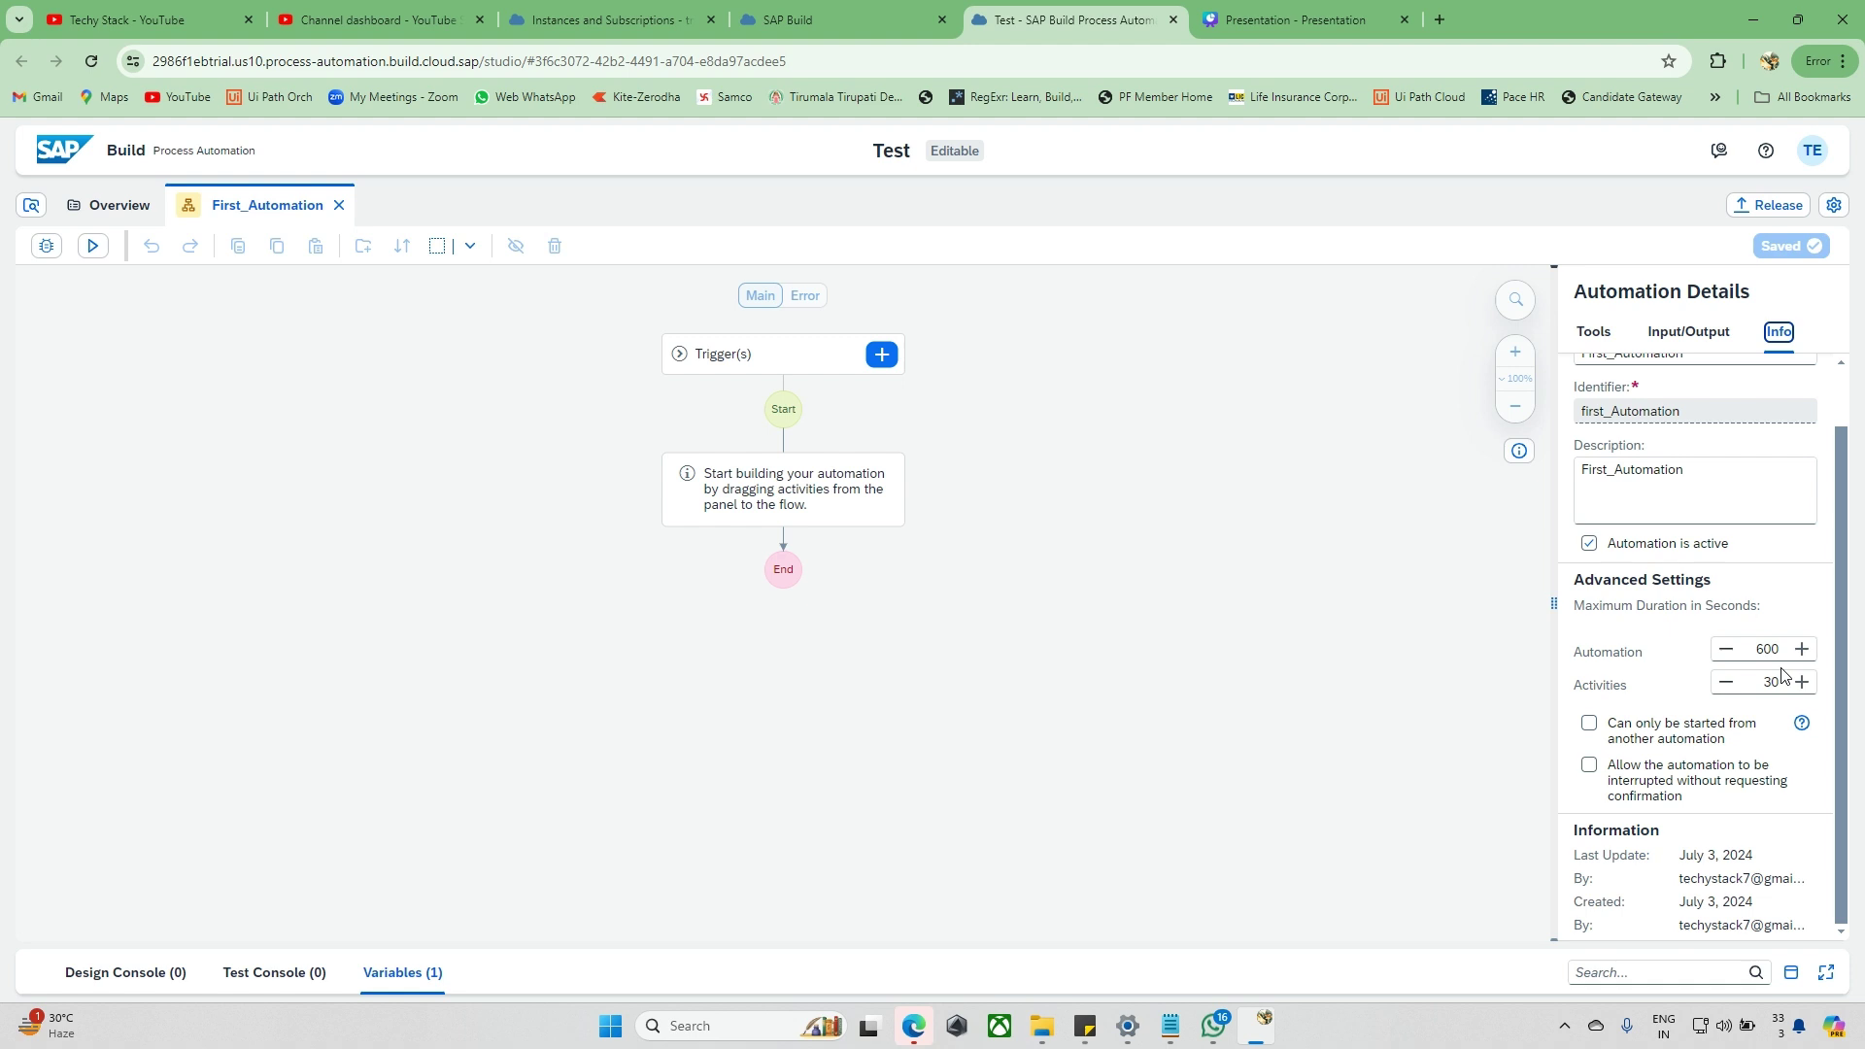
click(1620, 691)
scroll(1678, 639, up, 1)
scroll(1678, 639, down, 1)
scroll(1691, 785, up, 1)
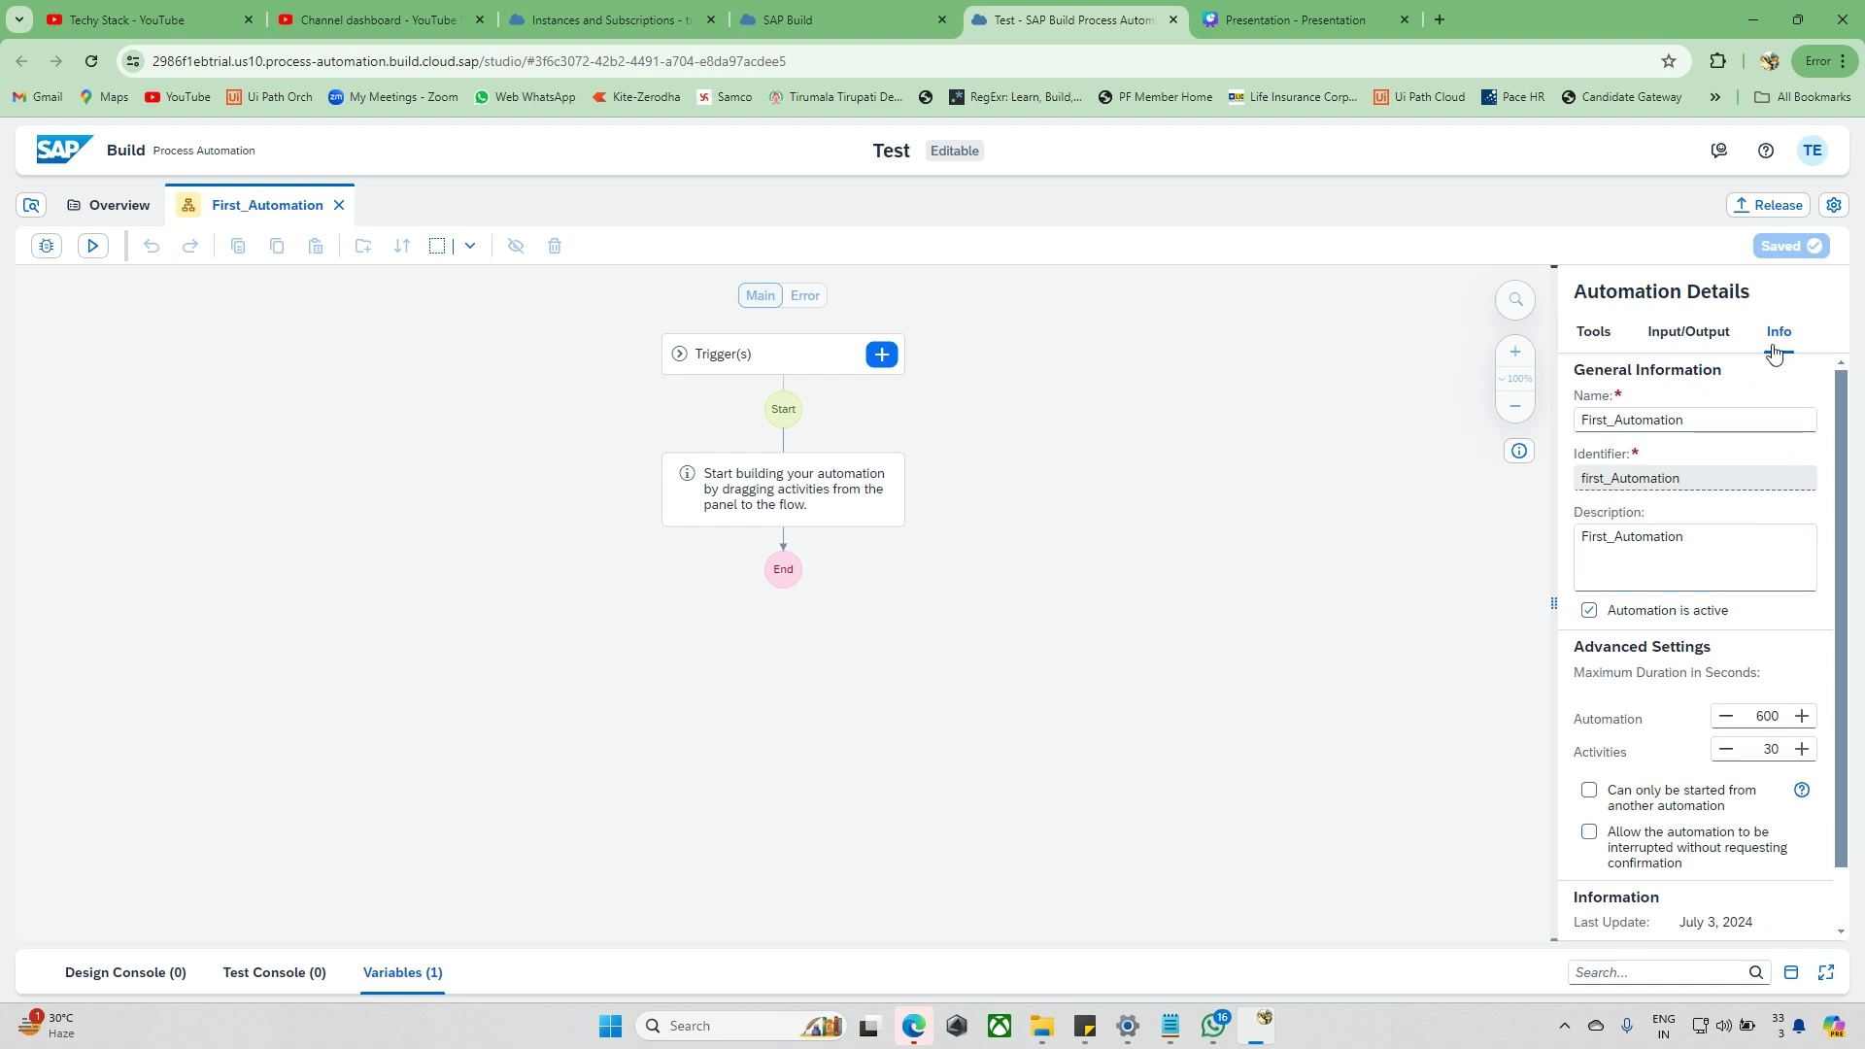
click(1613, 340)
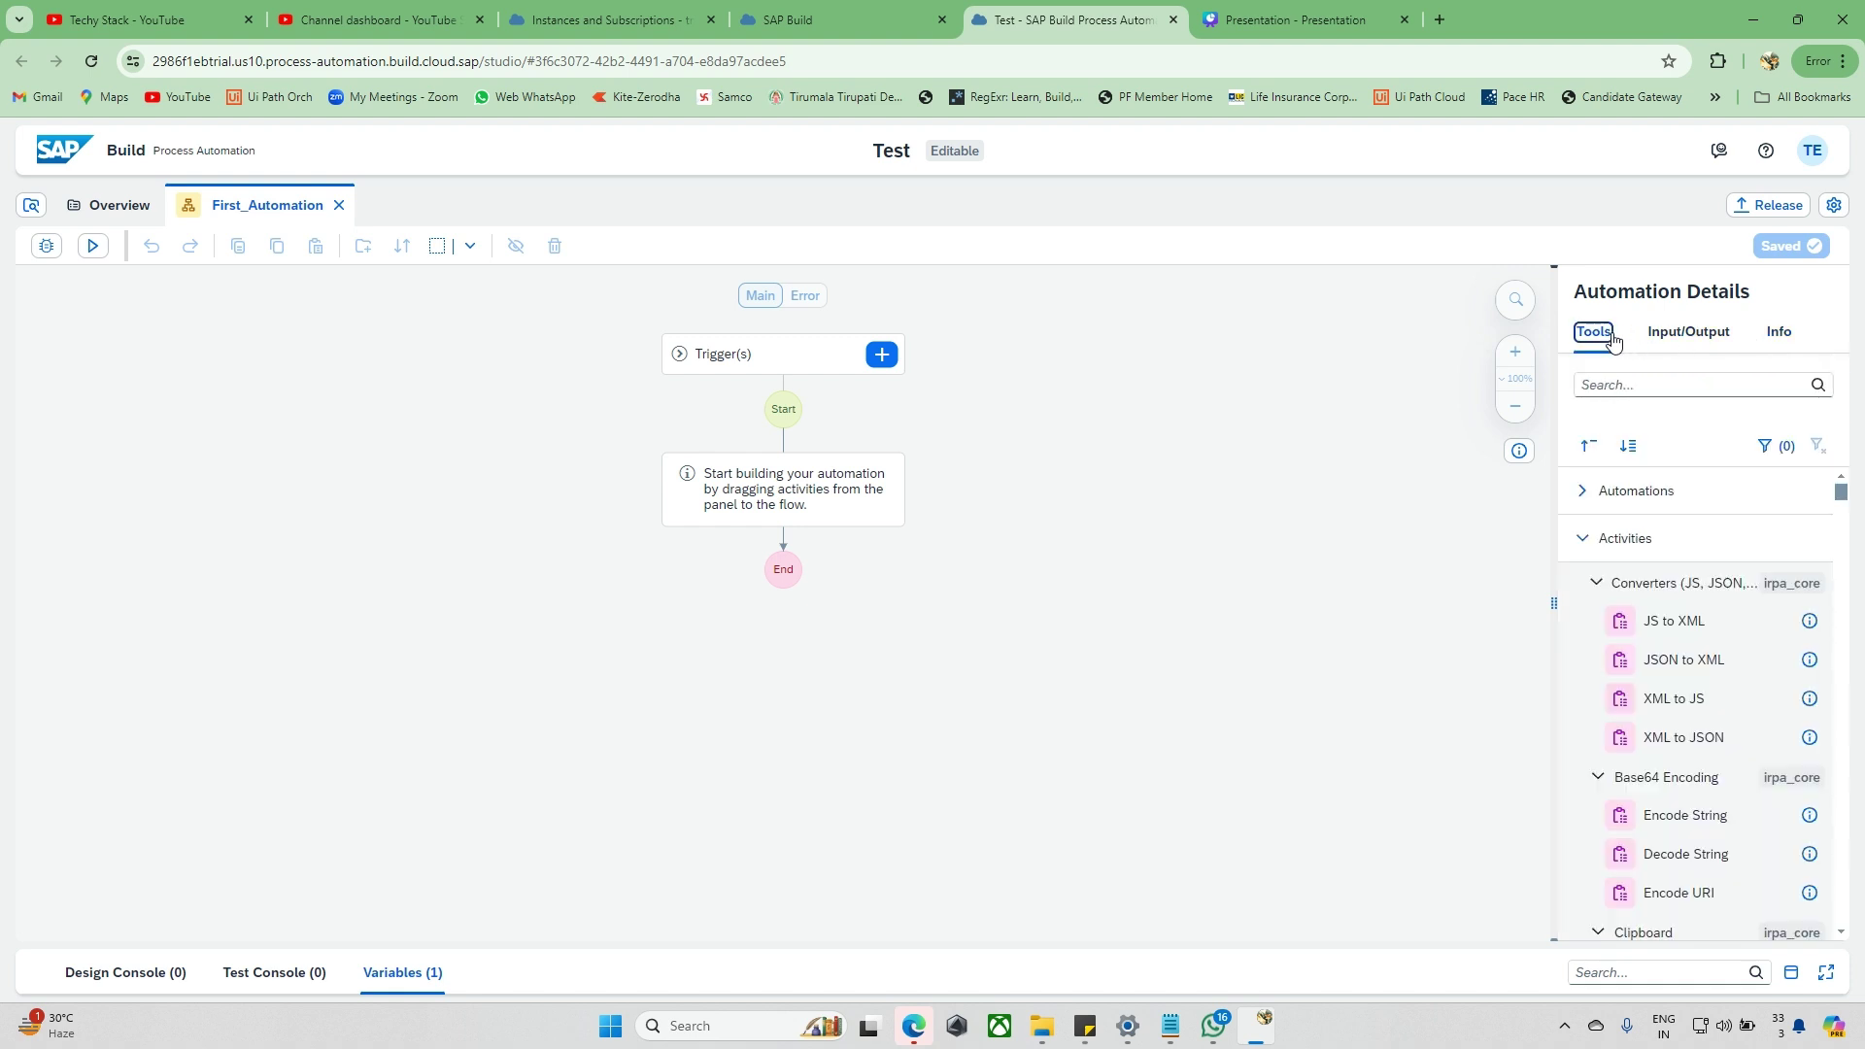
Collapse Activities and Data, search 'lo', and drop Log Message between Start and End.
click(1598, 539)
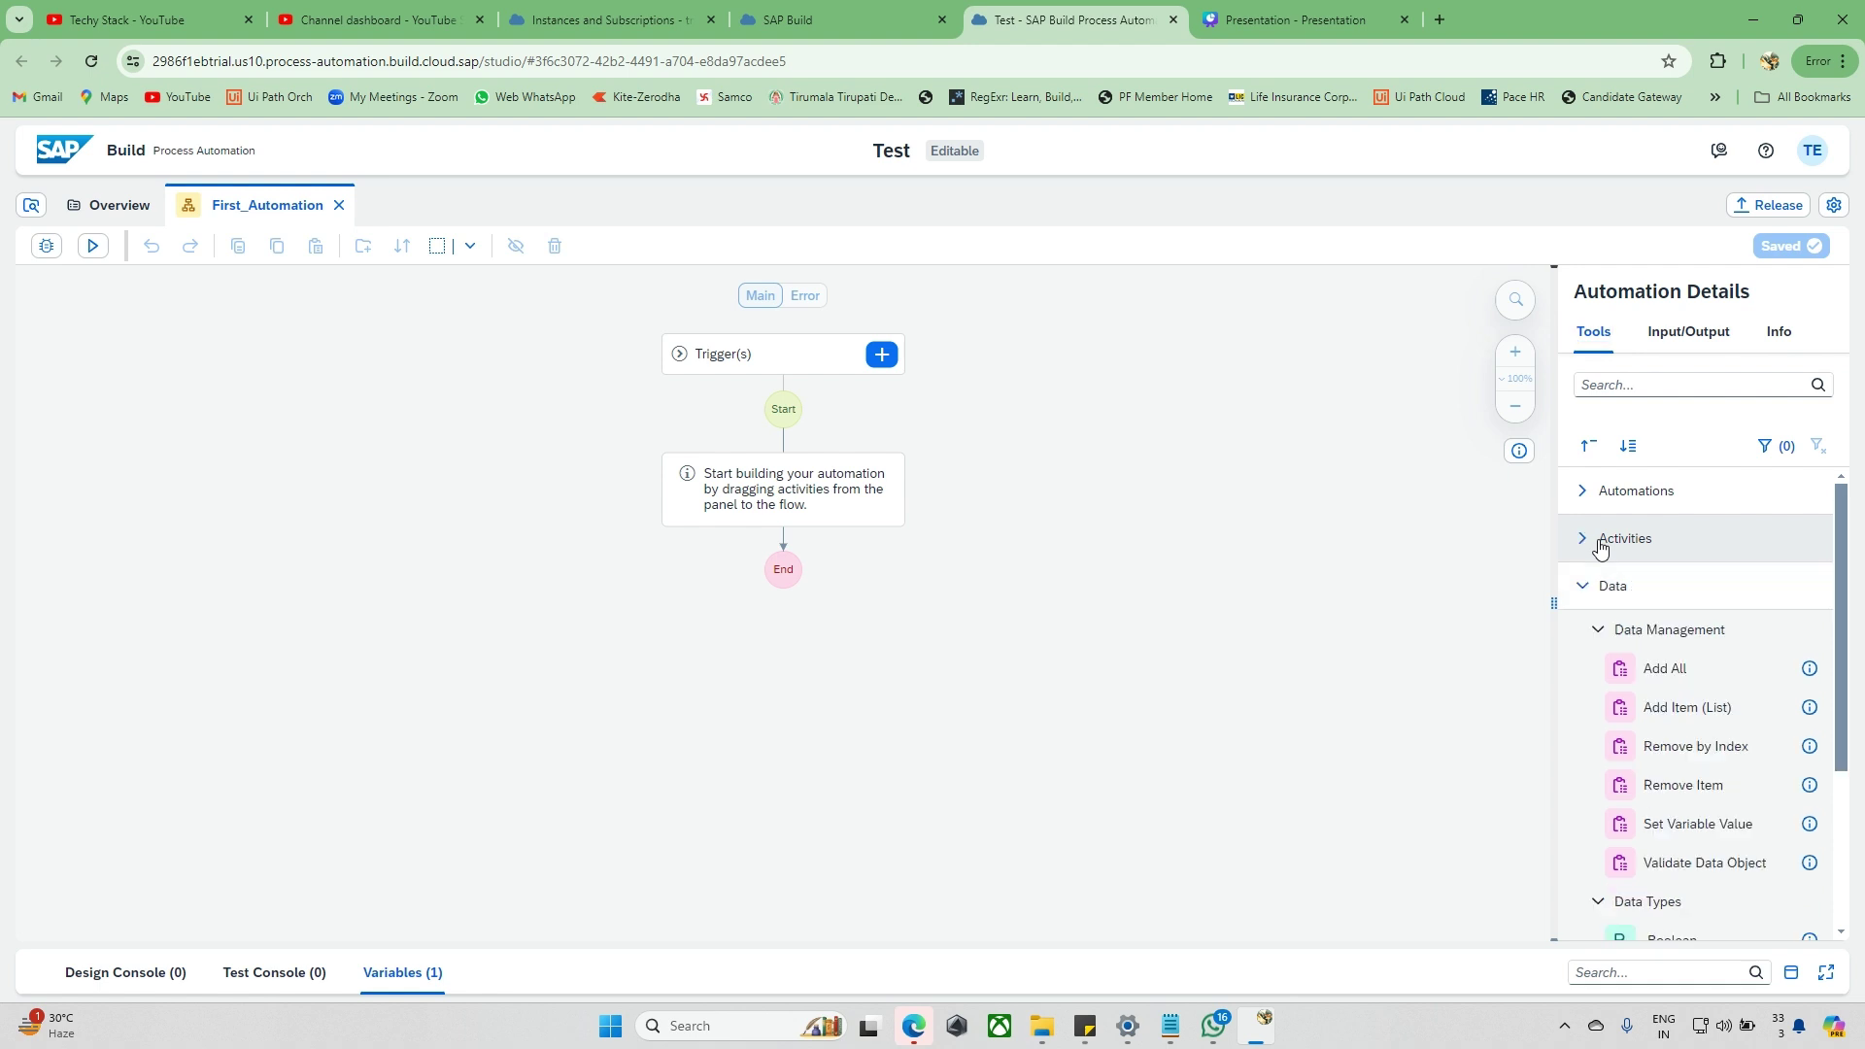
click(1710, 385)
click(1585, 589)
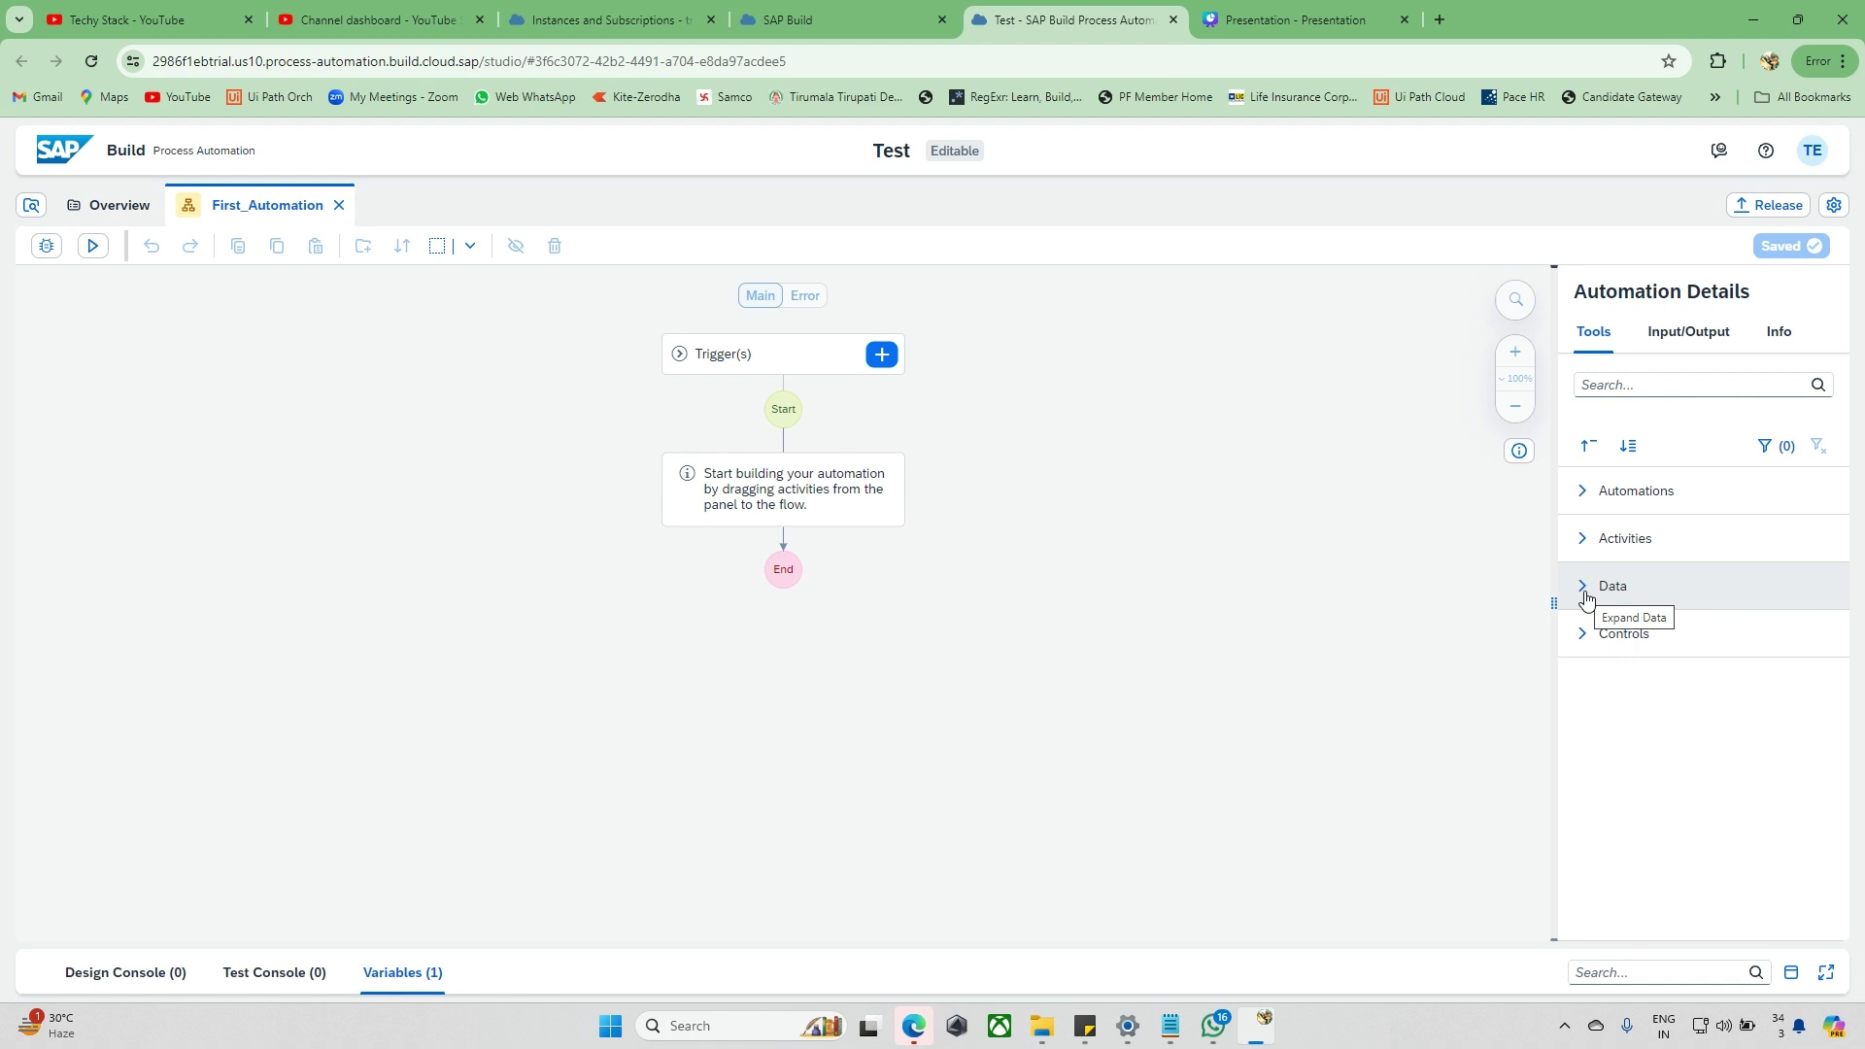
click(1675, 386)
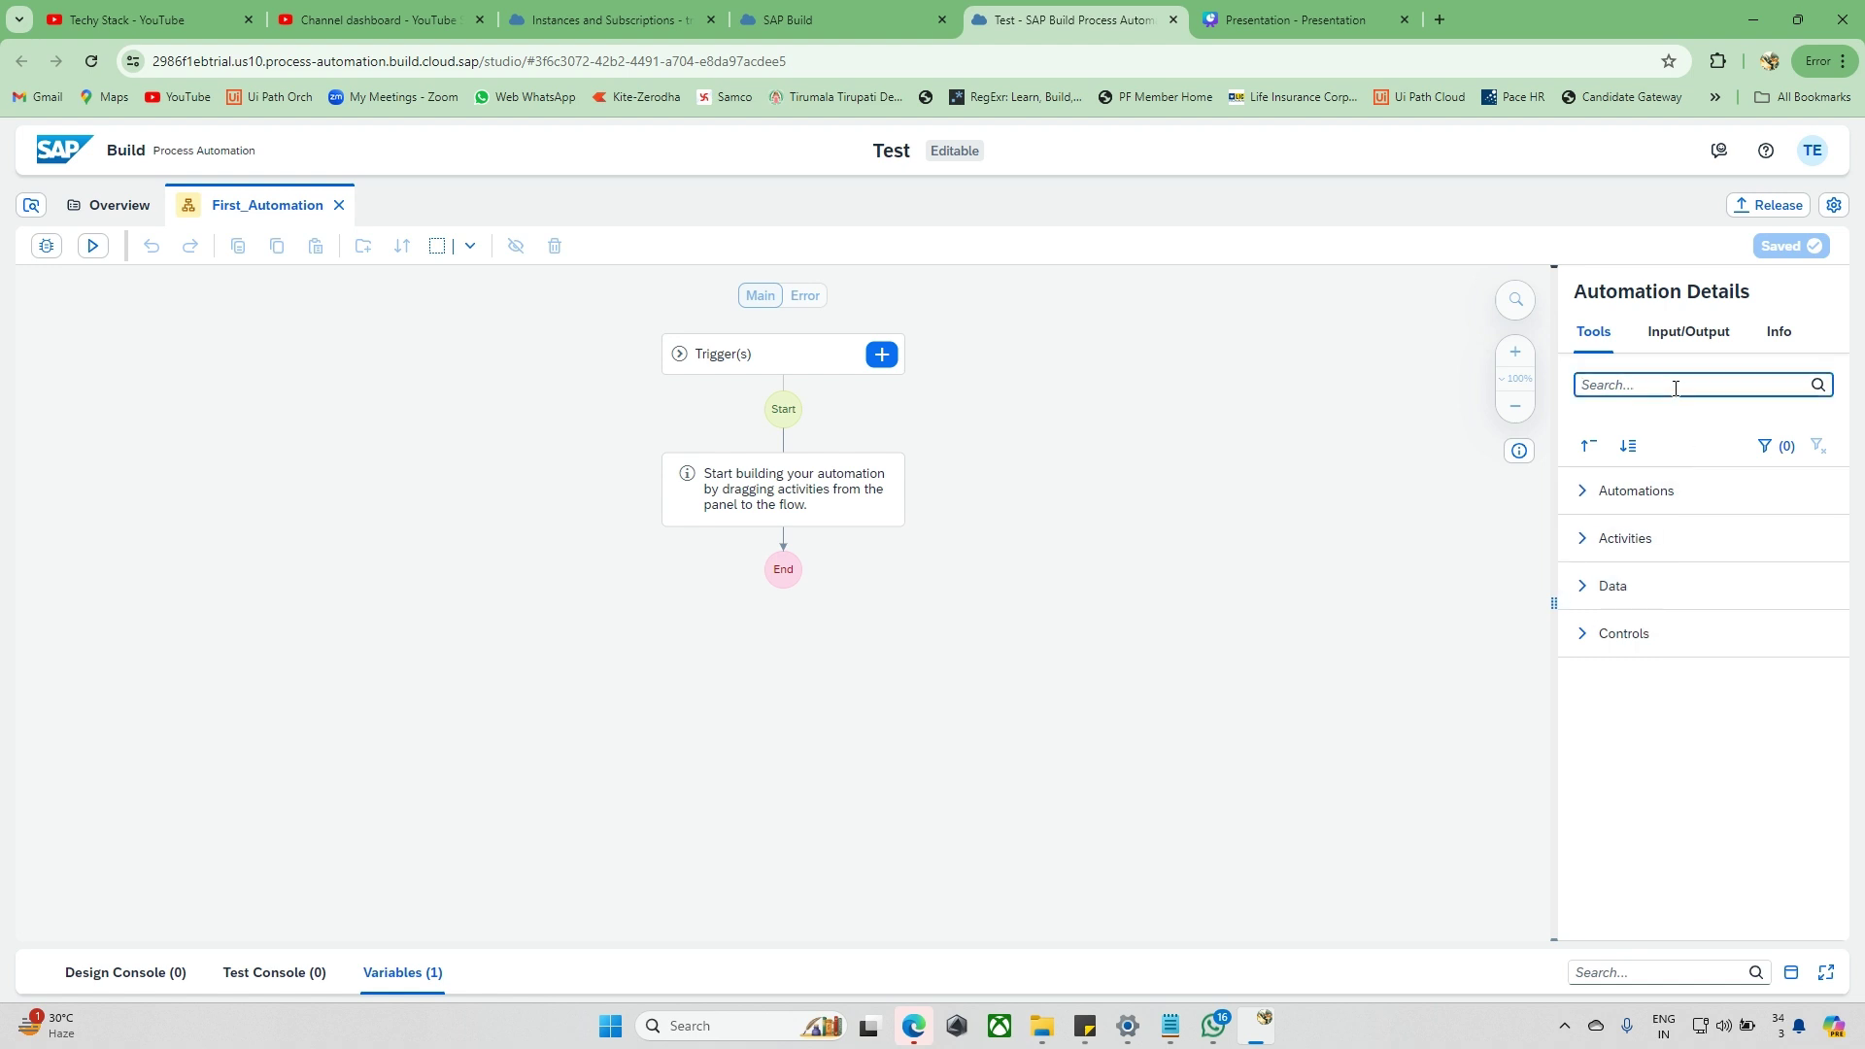
text(log mesage)
drag(1695, 574, 832, 541)
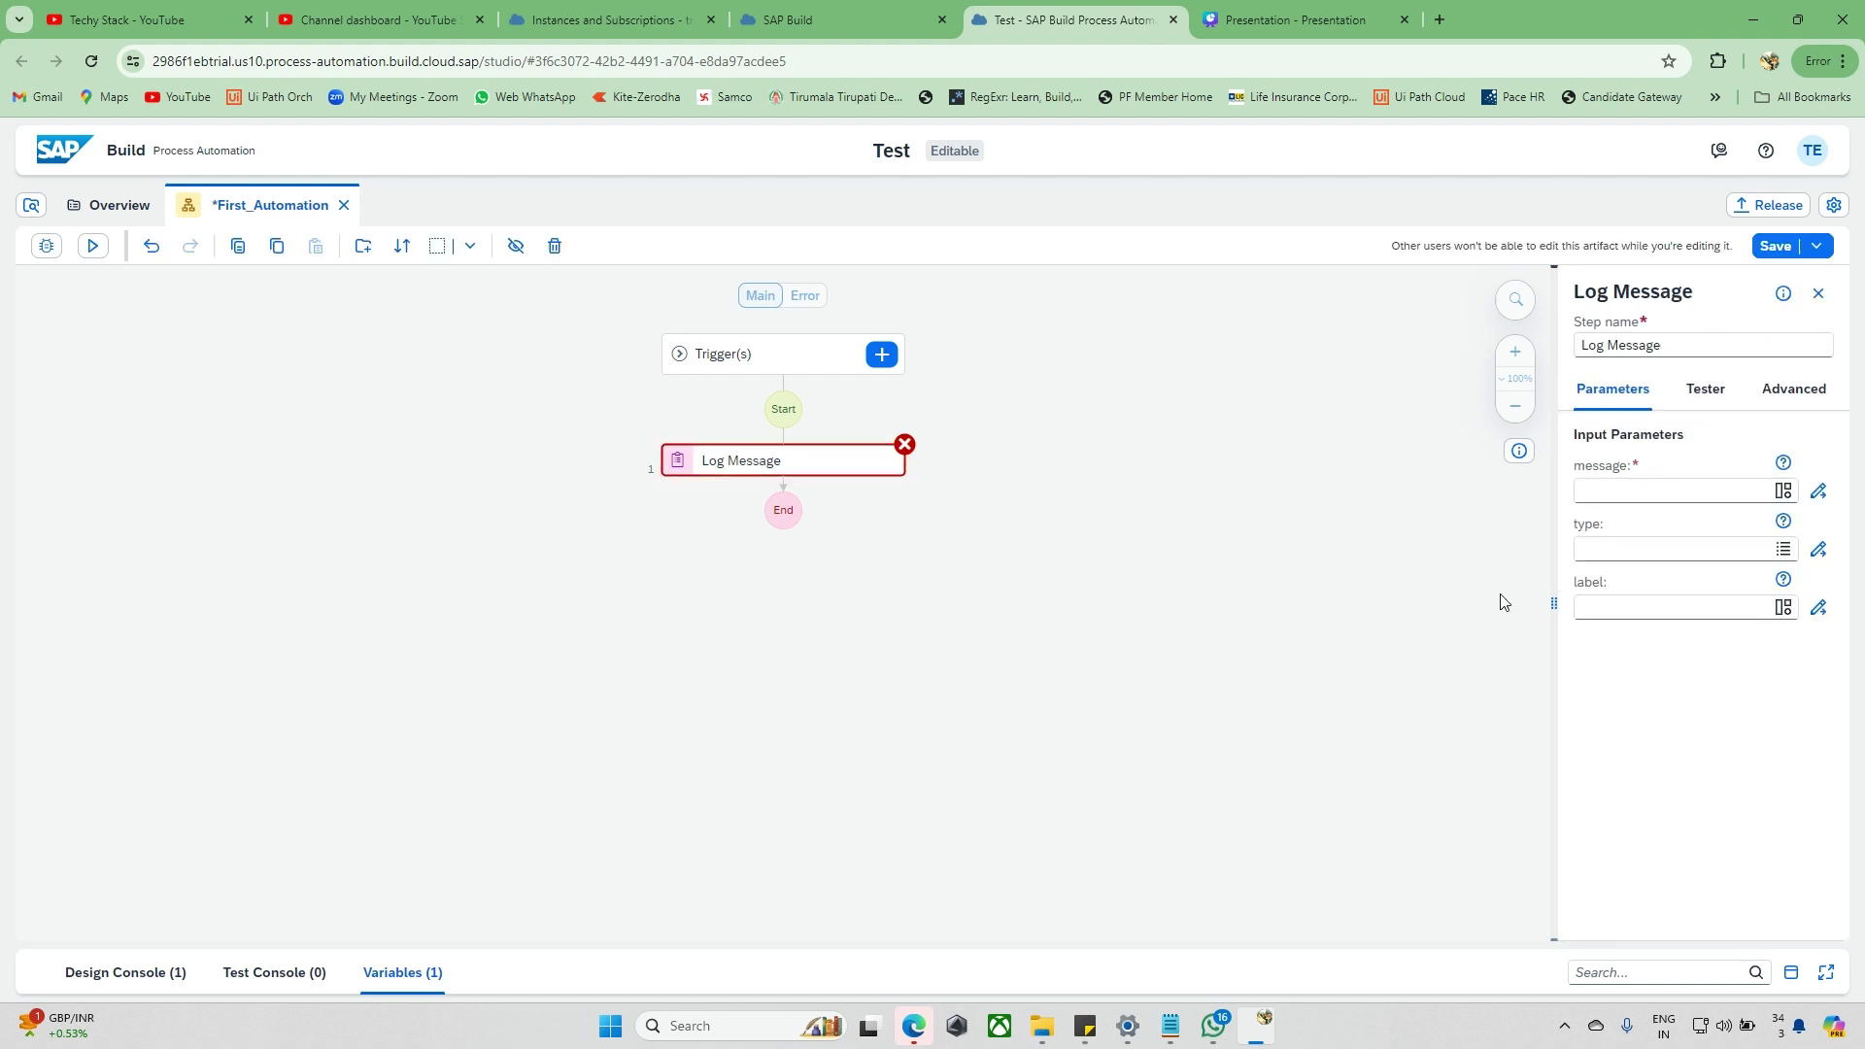
Look over the Log Message step's testing and advanced settings, then go back to its input parameters.
click(1714, 394)
click(1790, 388)
click(1615, 391)
Open the message expression editor and browse its functions, operators and variables lists.
click(1817, 493)
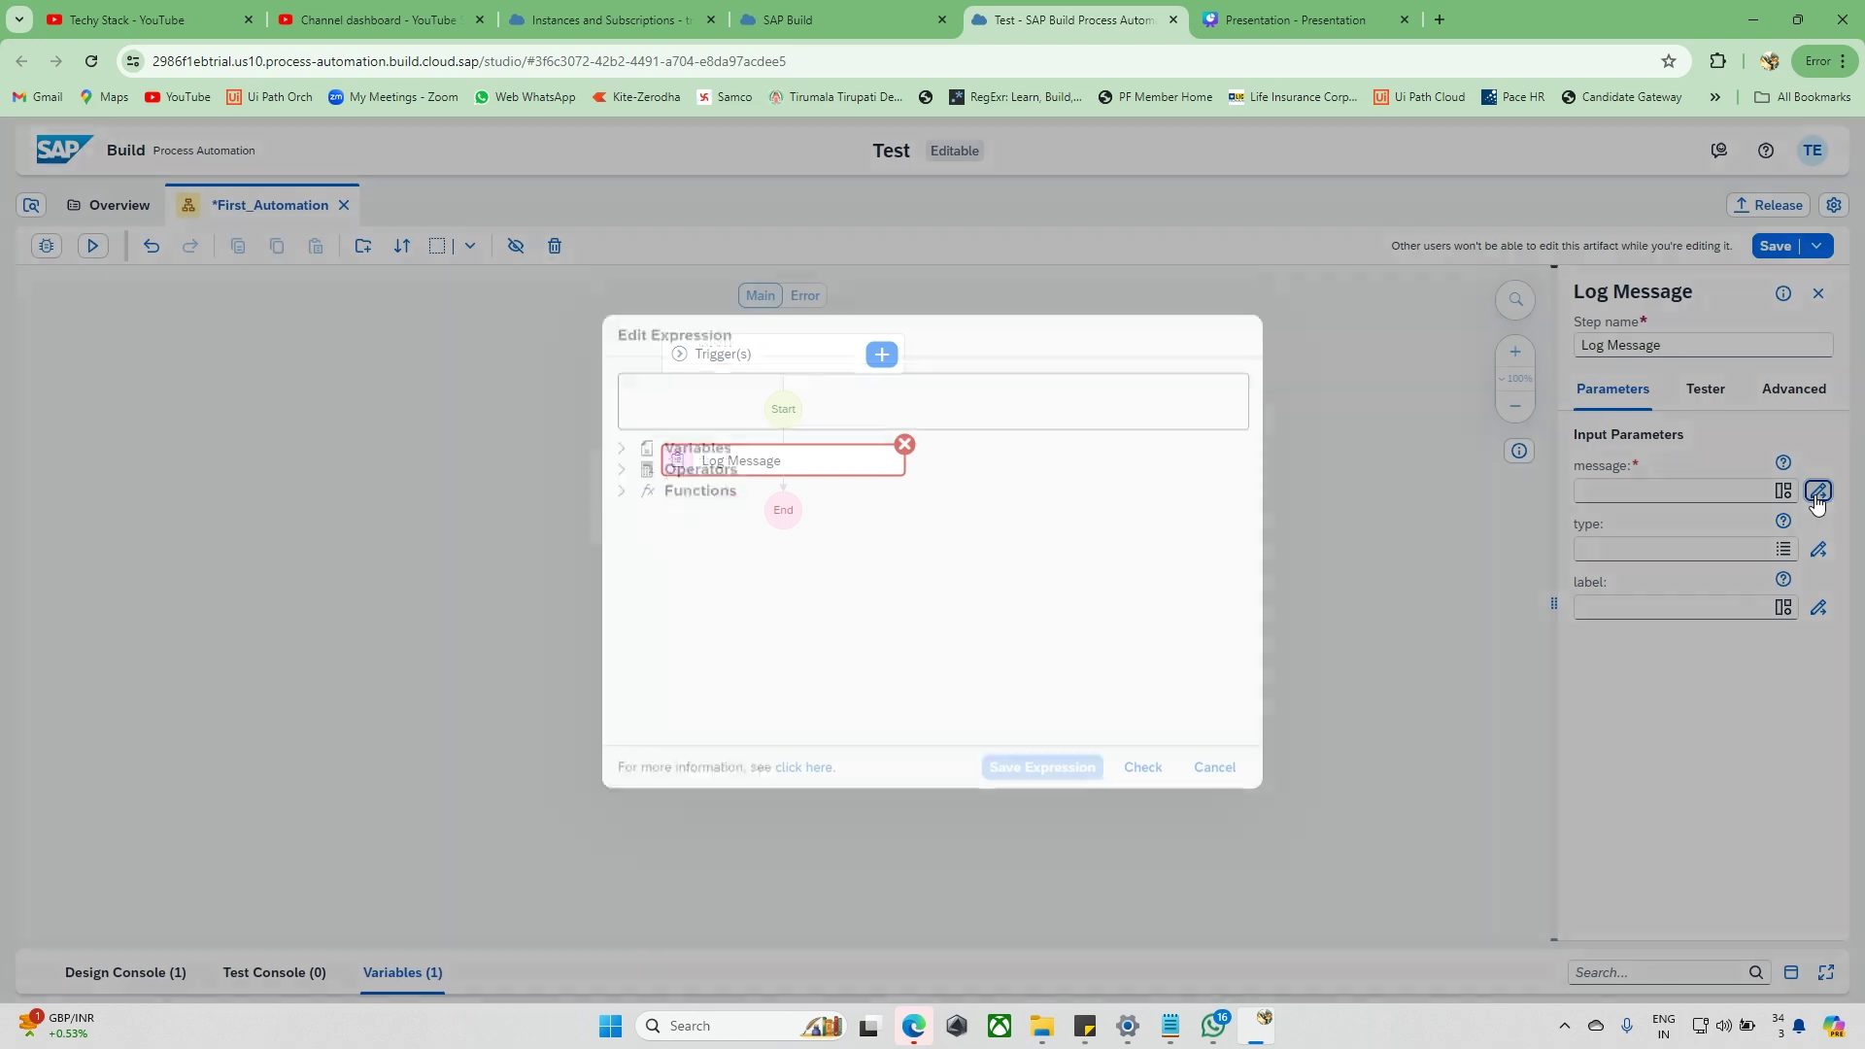
click(1213, 768)
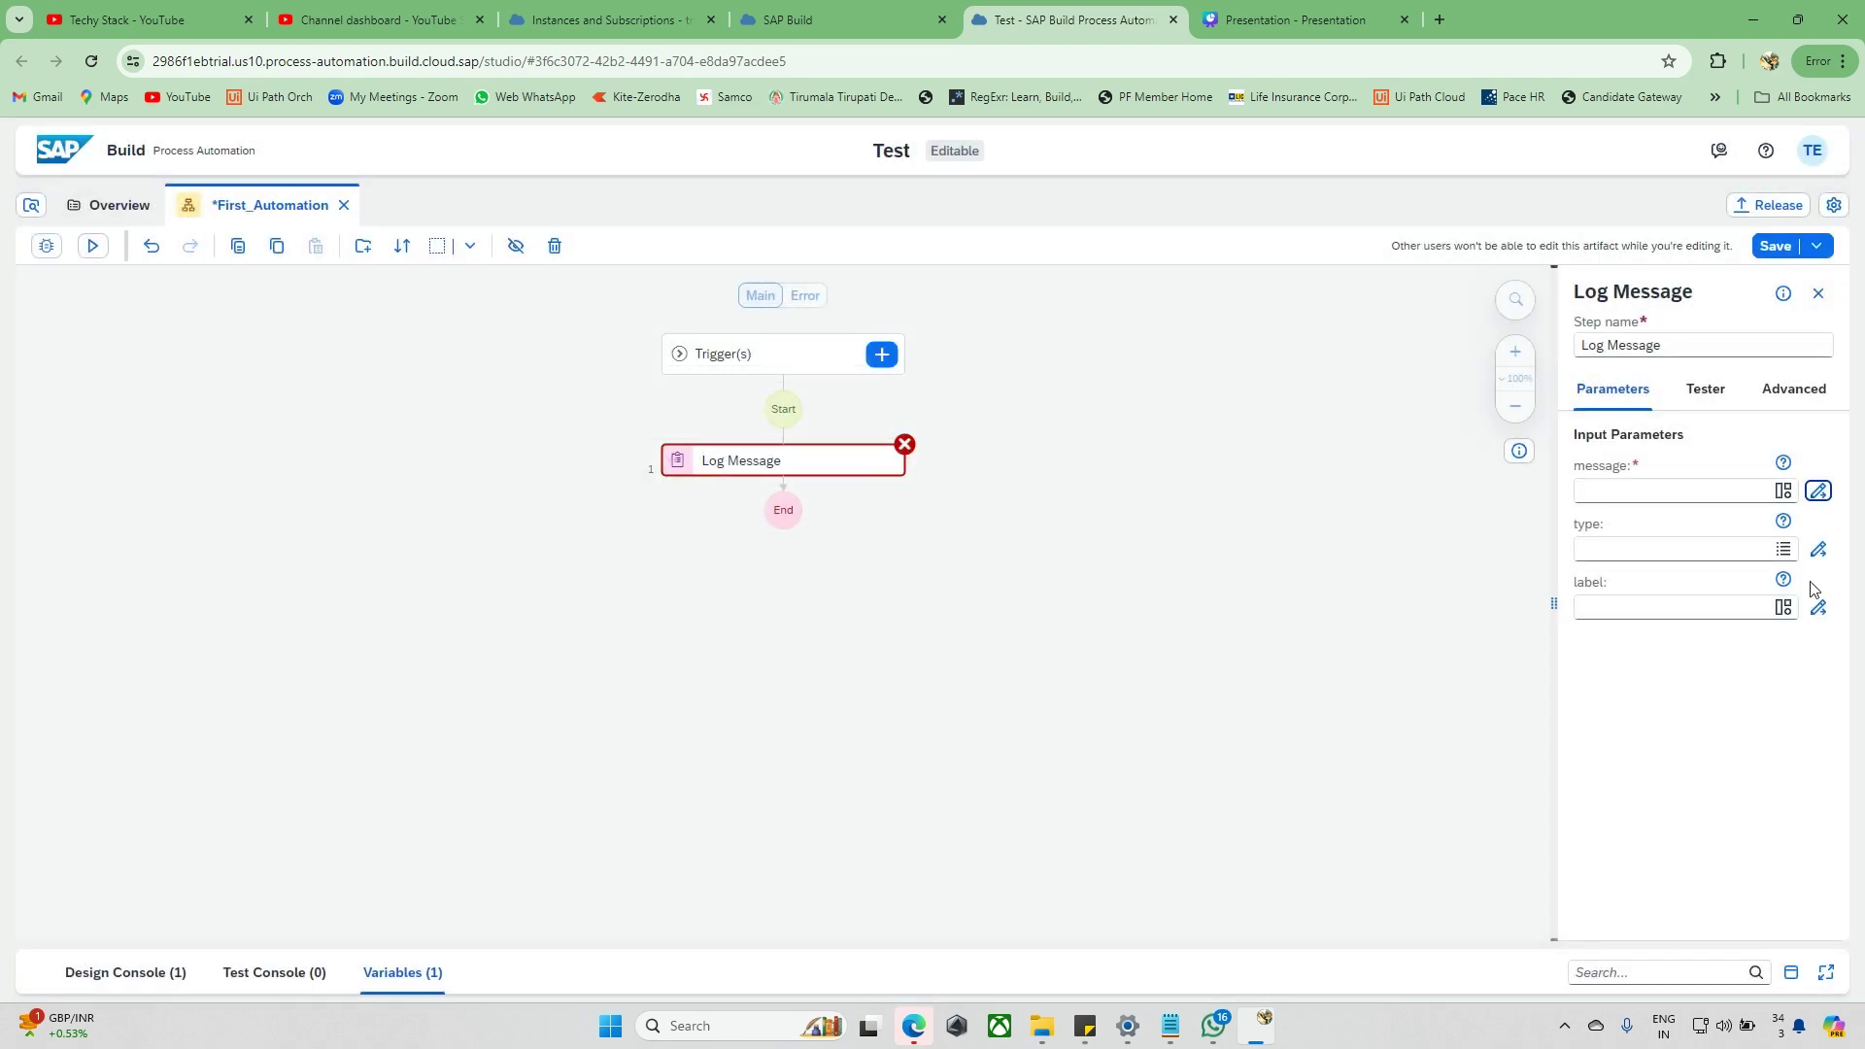
click(1818, 492)
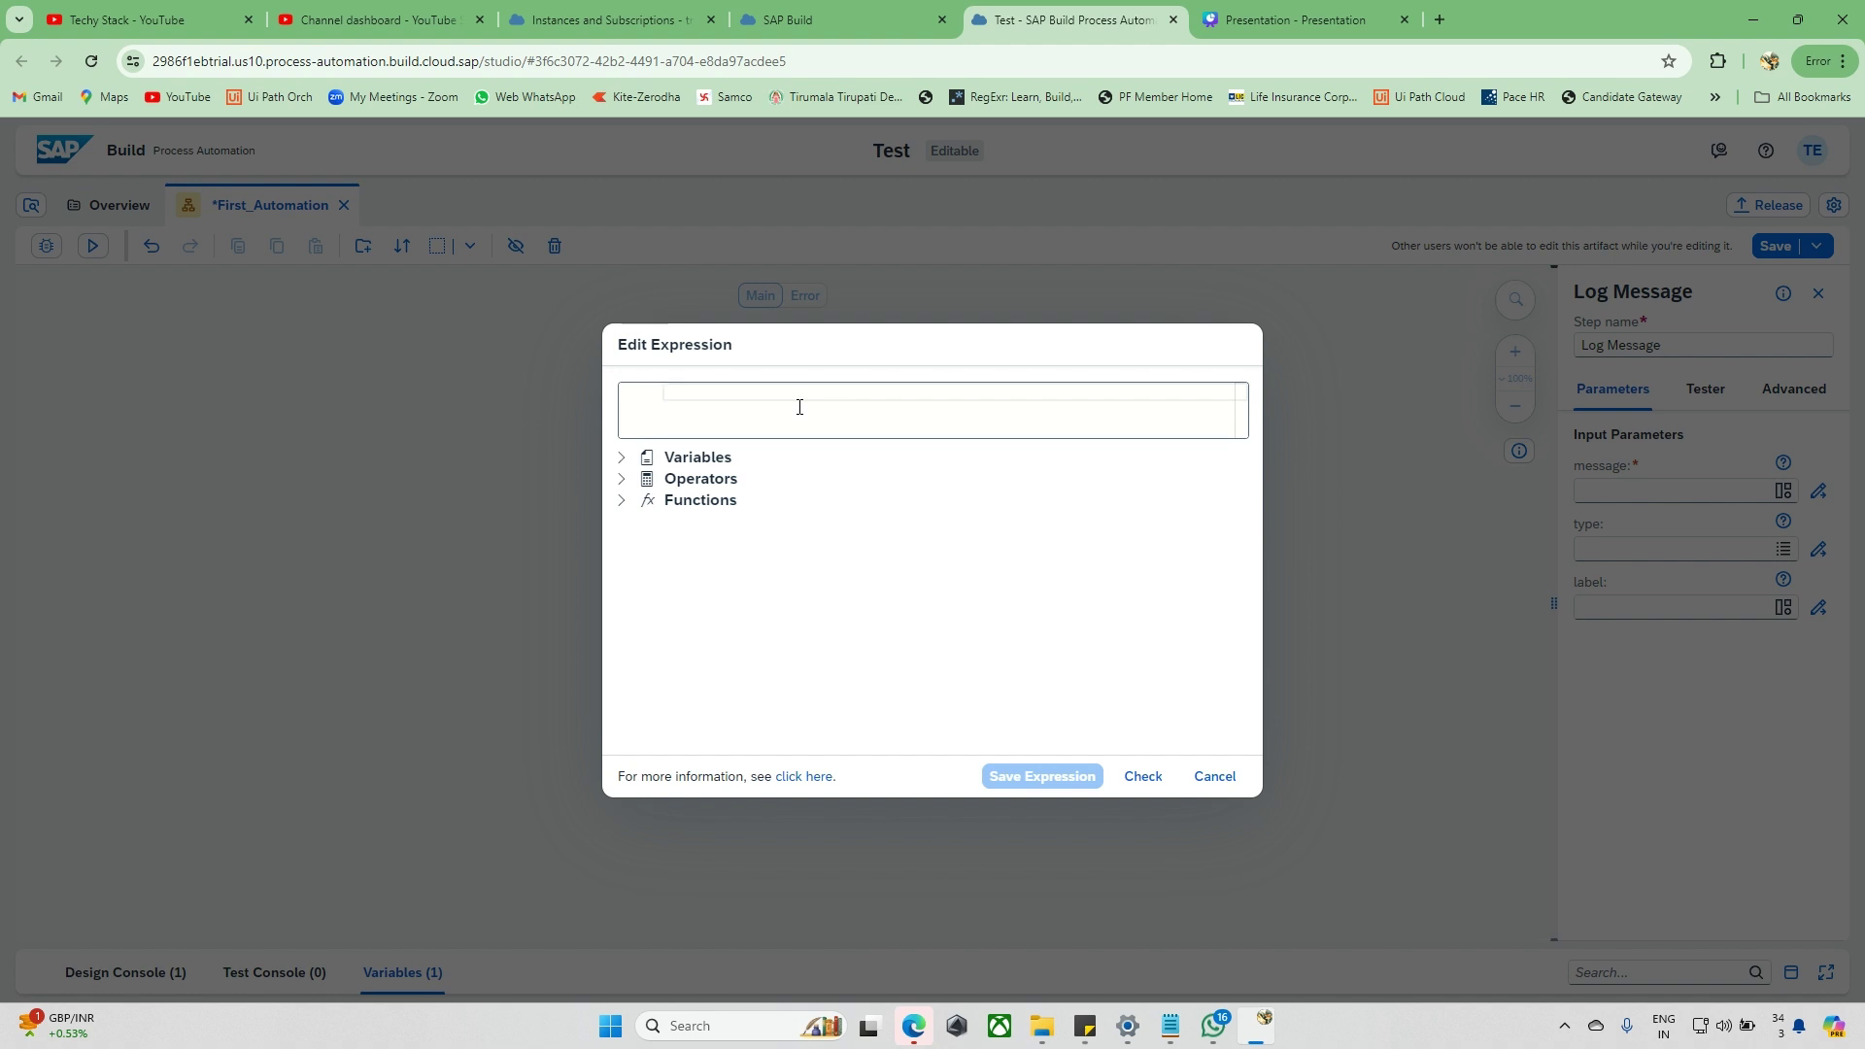
click(626, 505)
scroll(724, 598, down, 1)
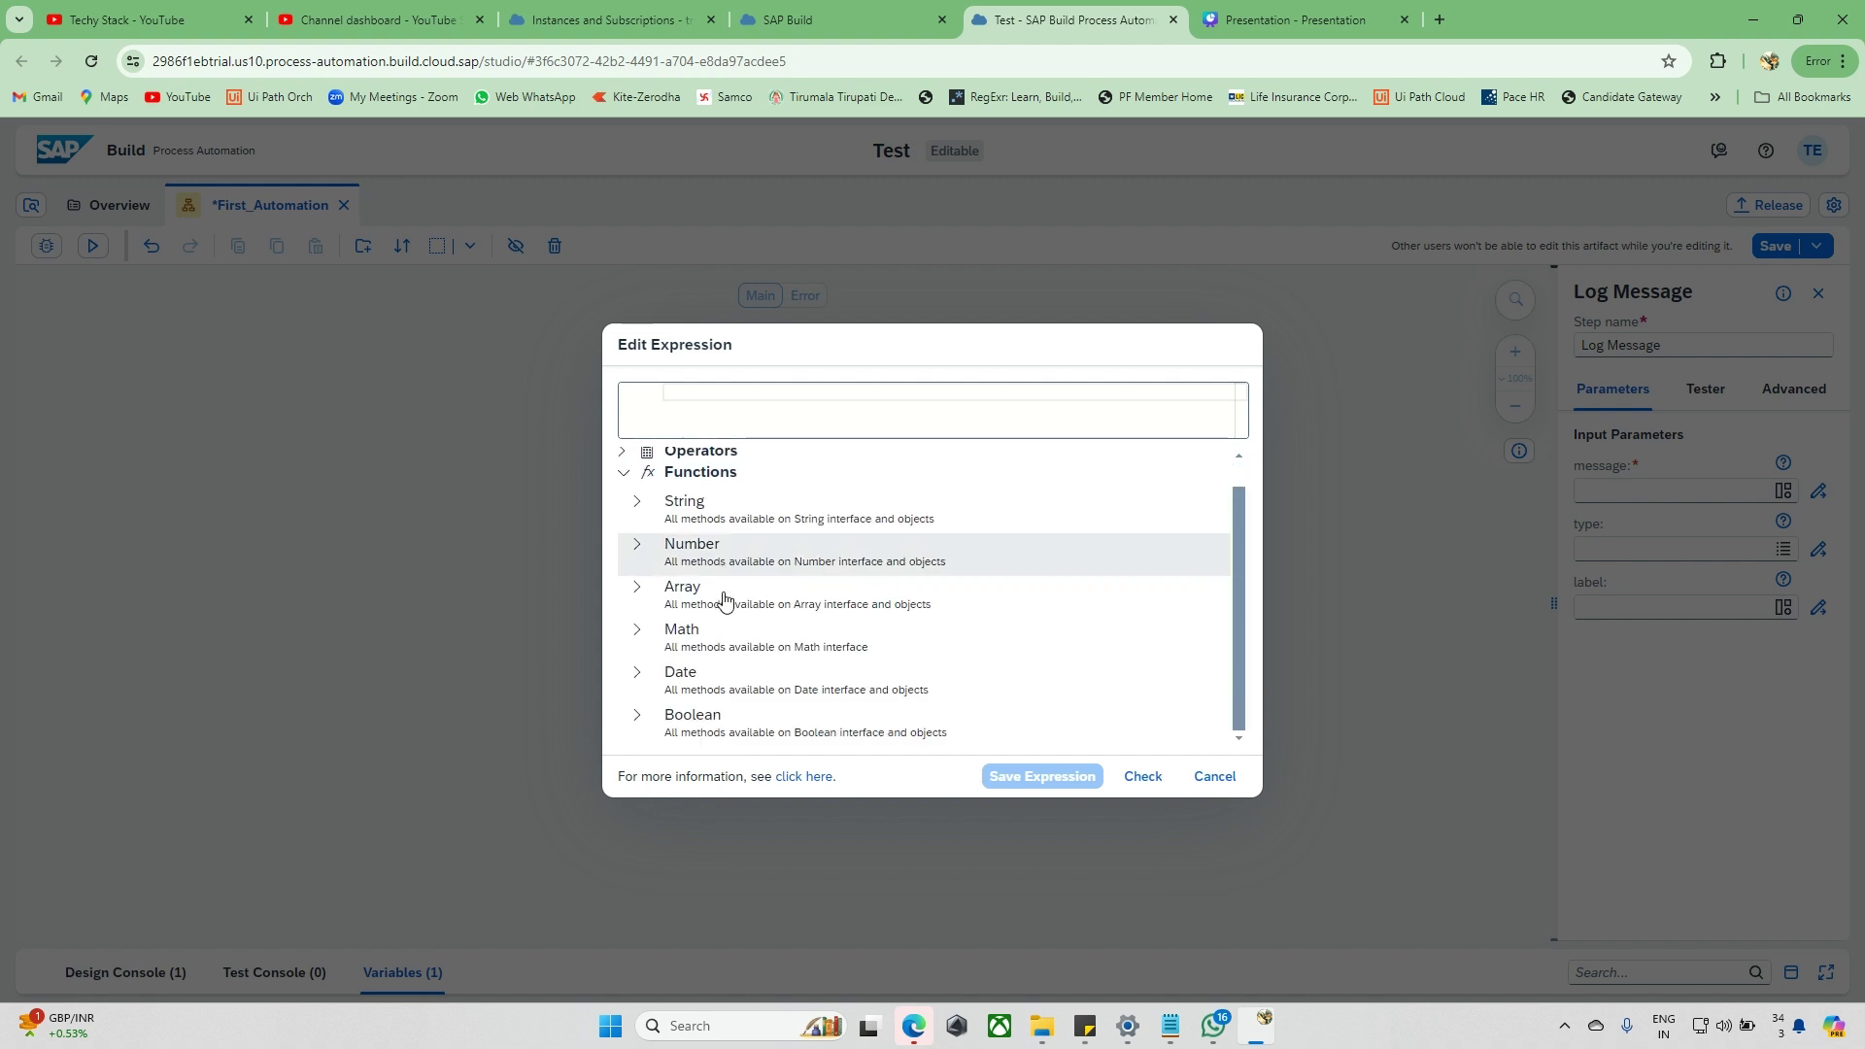
click(637, 502)
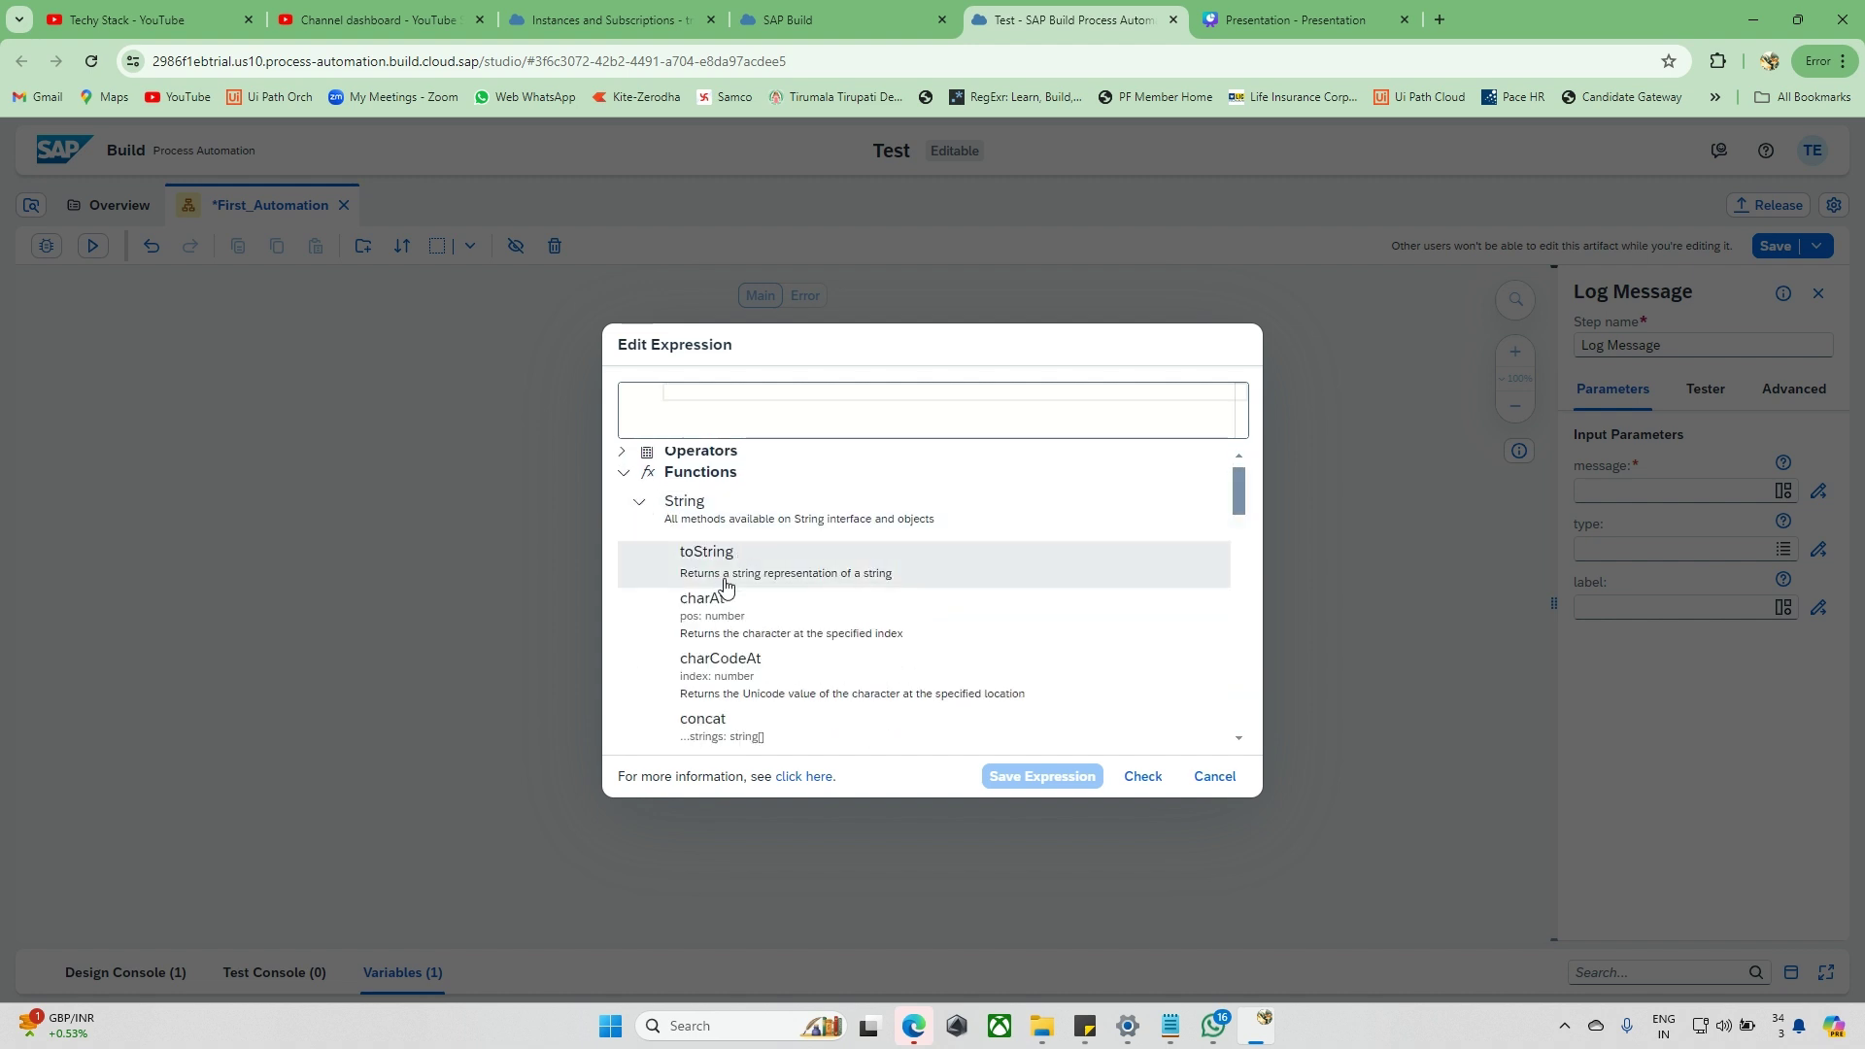
click(638, 502)
click(624, 474)
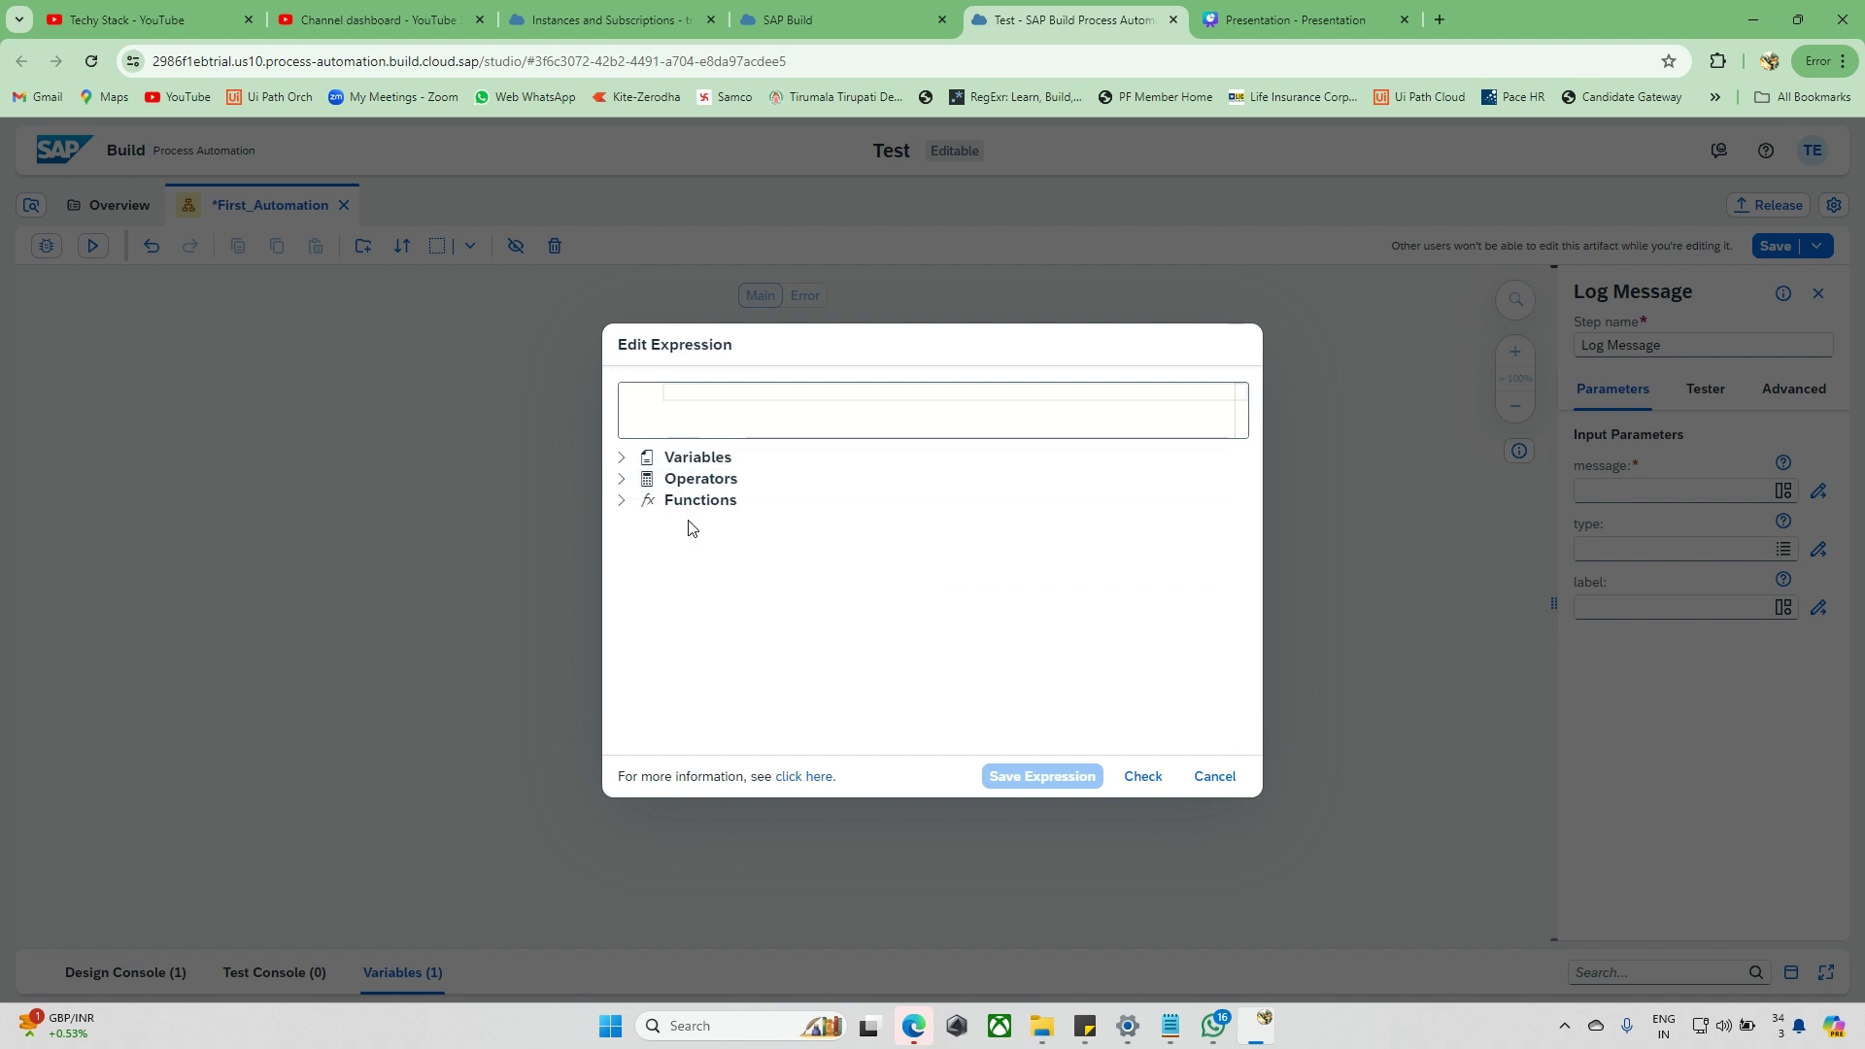
click(626, 480)
scroll(738, 534, down, 3)
scroll(751, 540, up, 5)
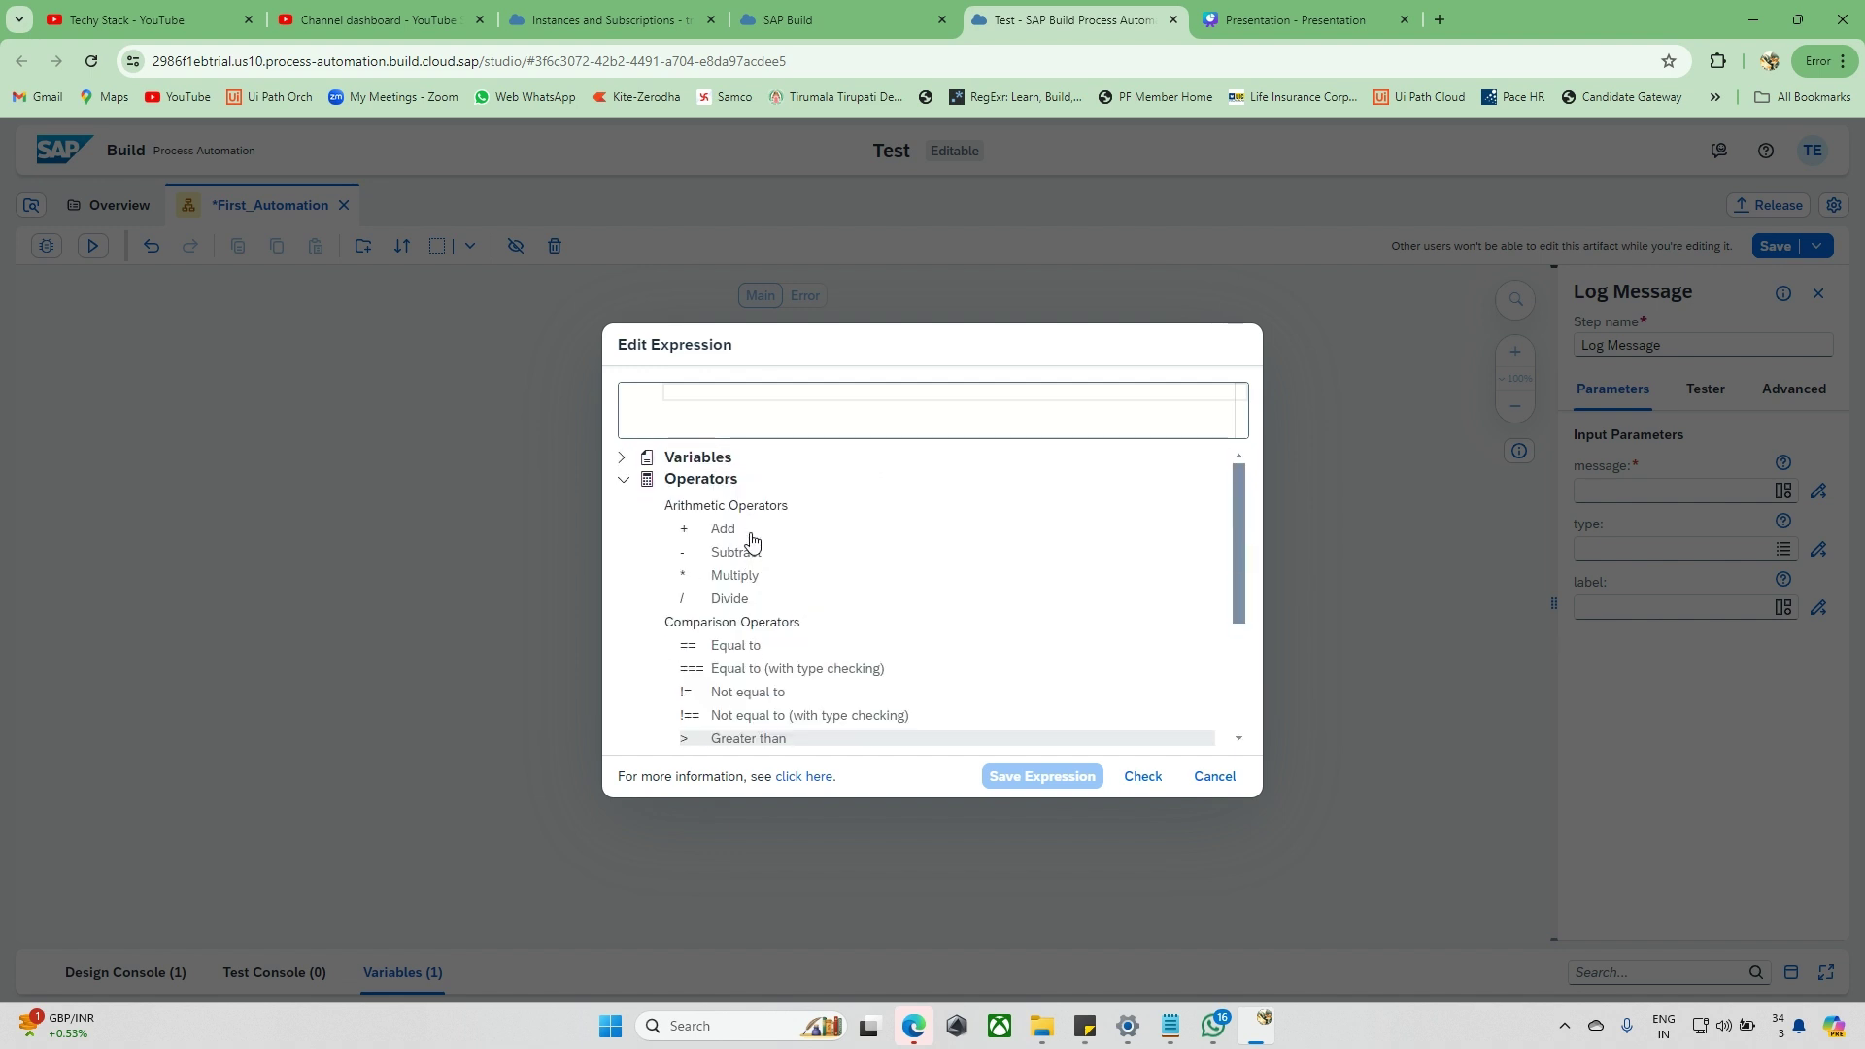
click(626, 478)
click(625, 464)
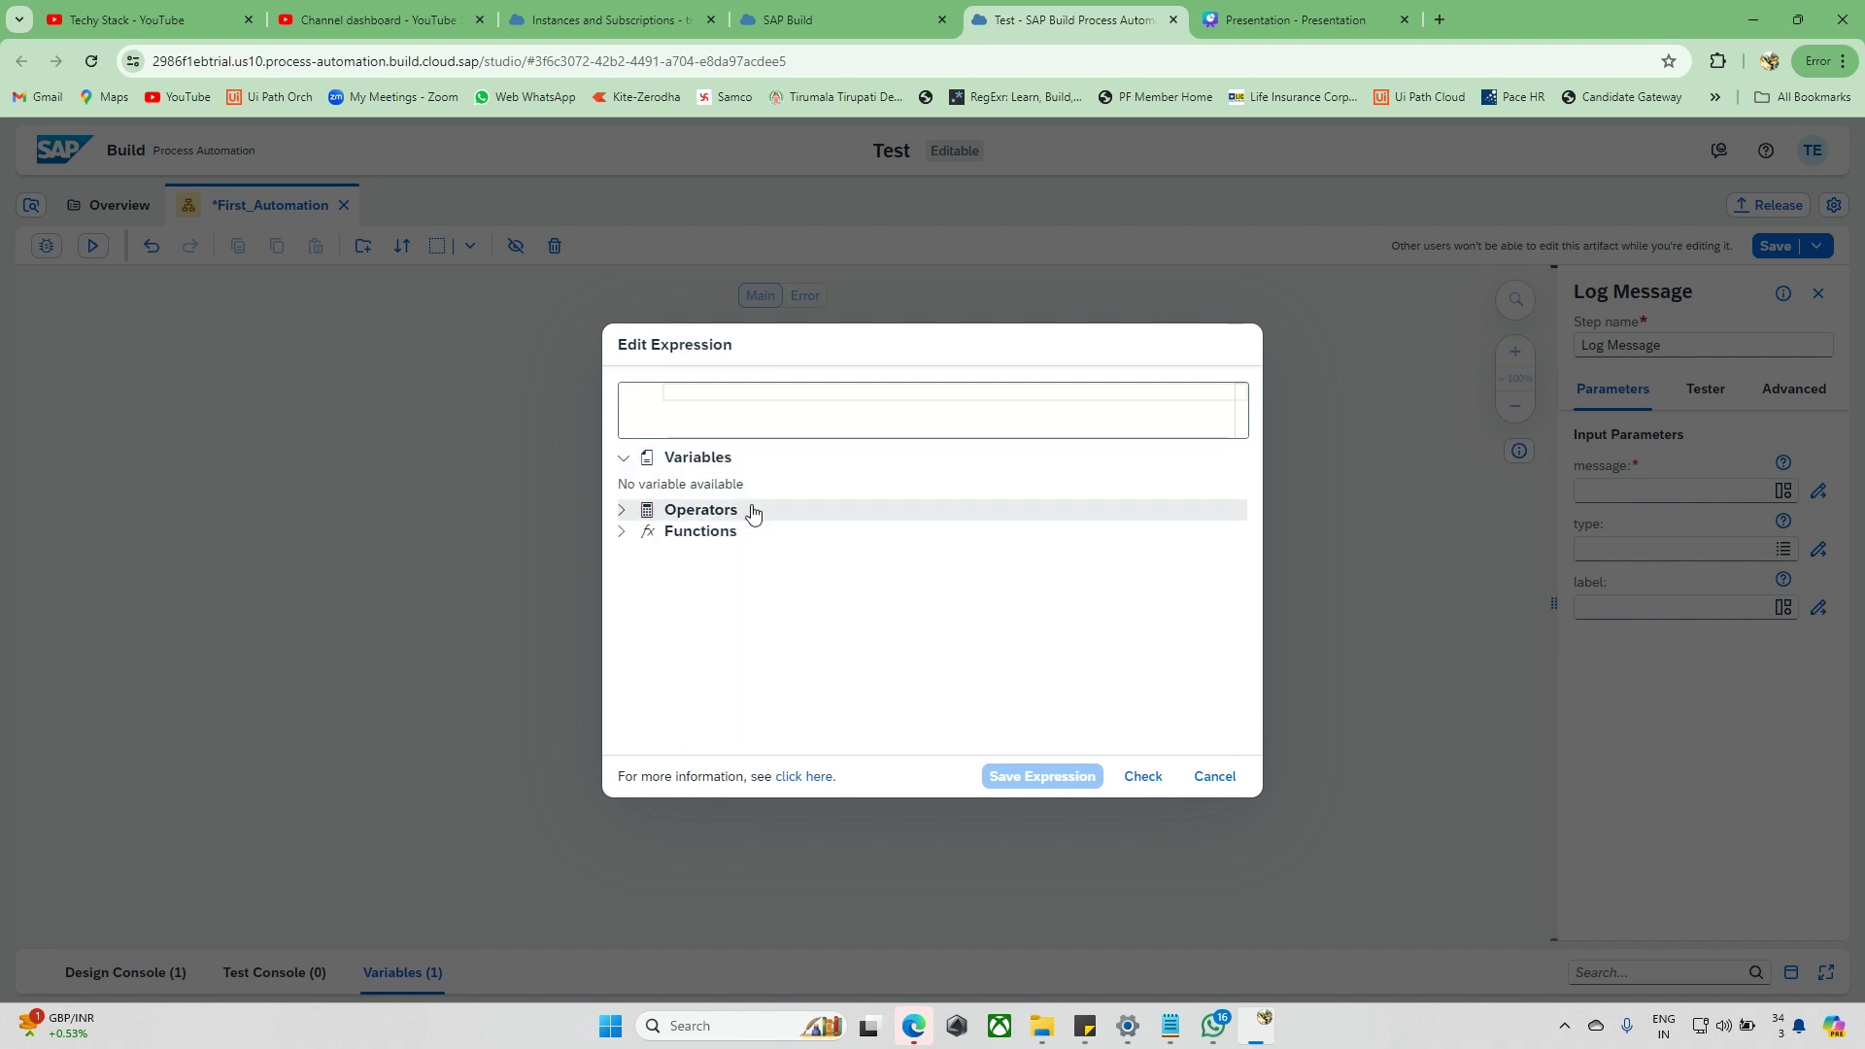
click(632, 462)
Enter 'My First Program' as the message expression and save it.
click(707, 404)
text("My)
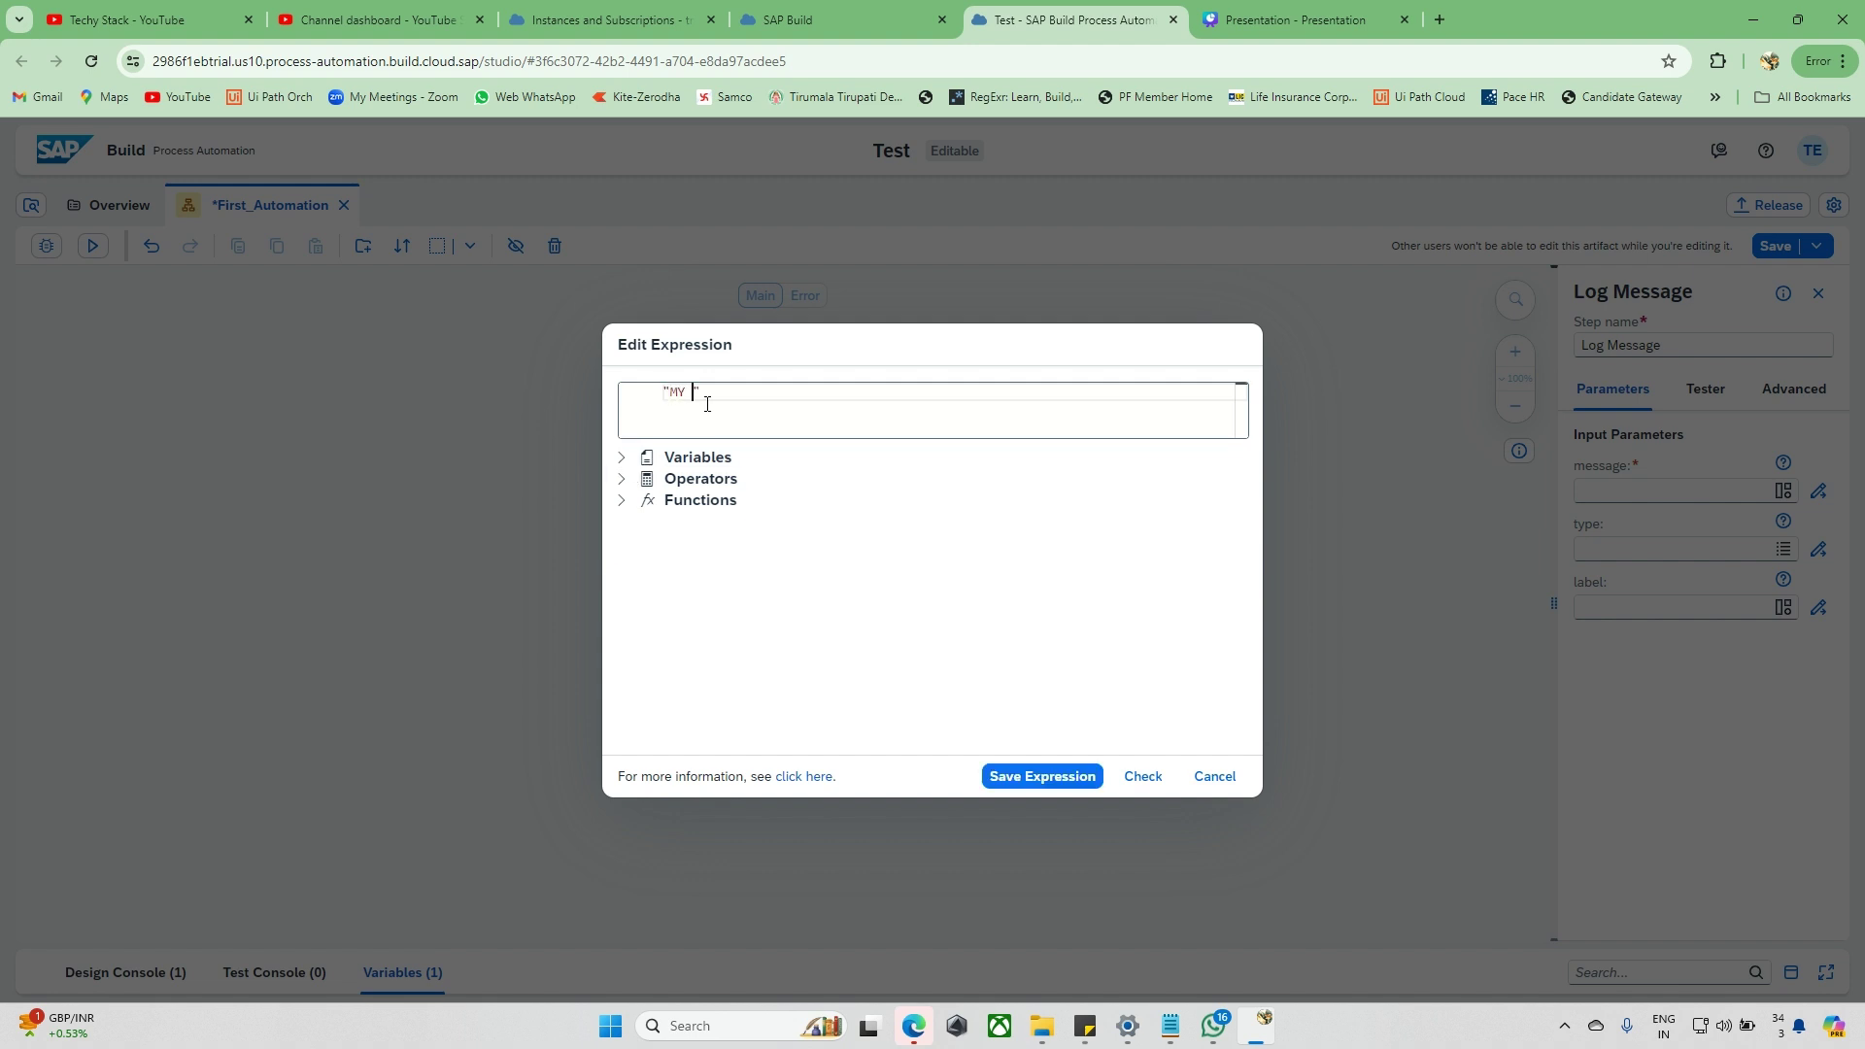
text(My F)
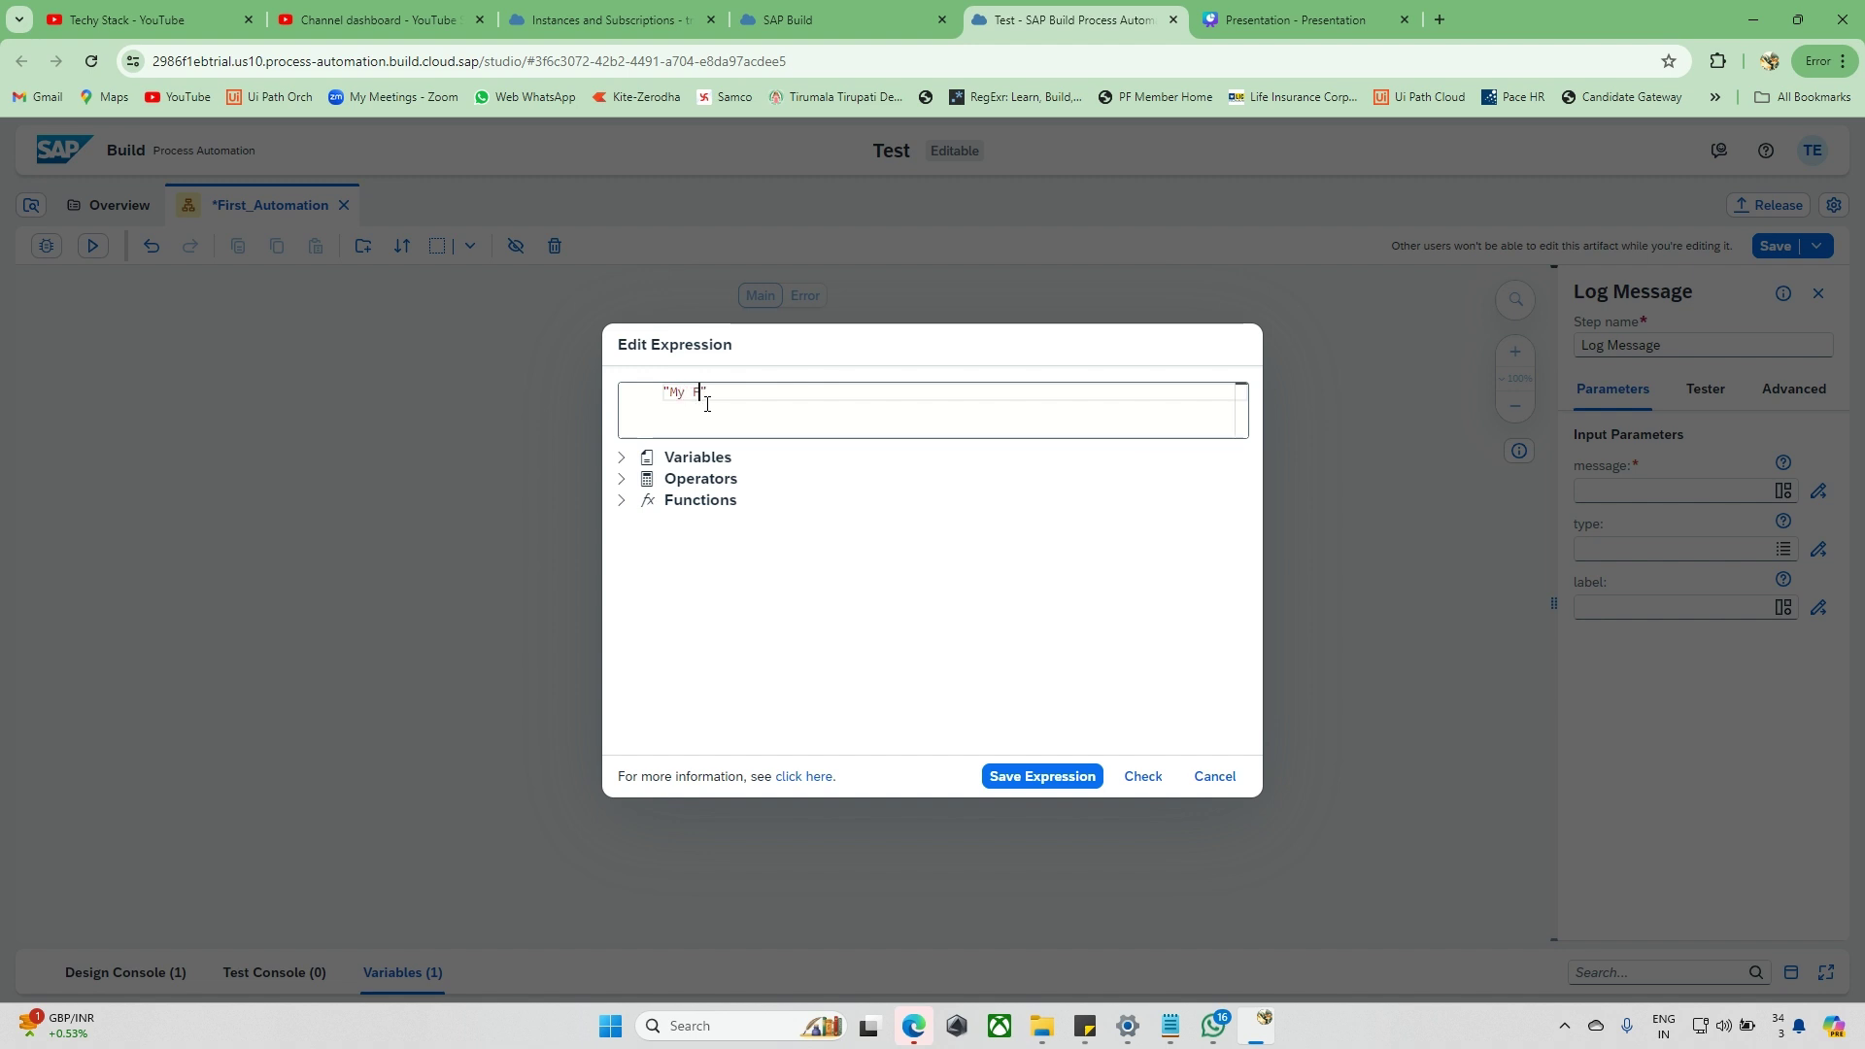
text(irst )
text(Progea)
text(am)
click(1088, 783)
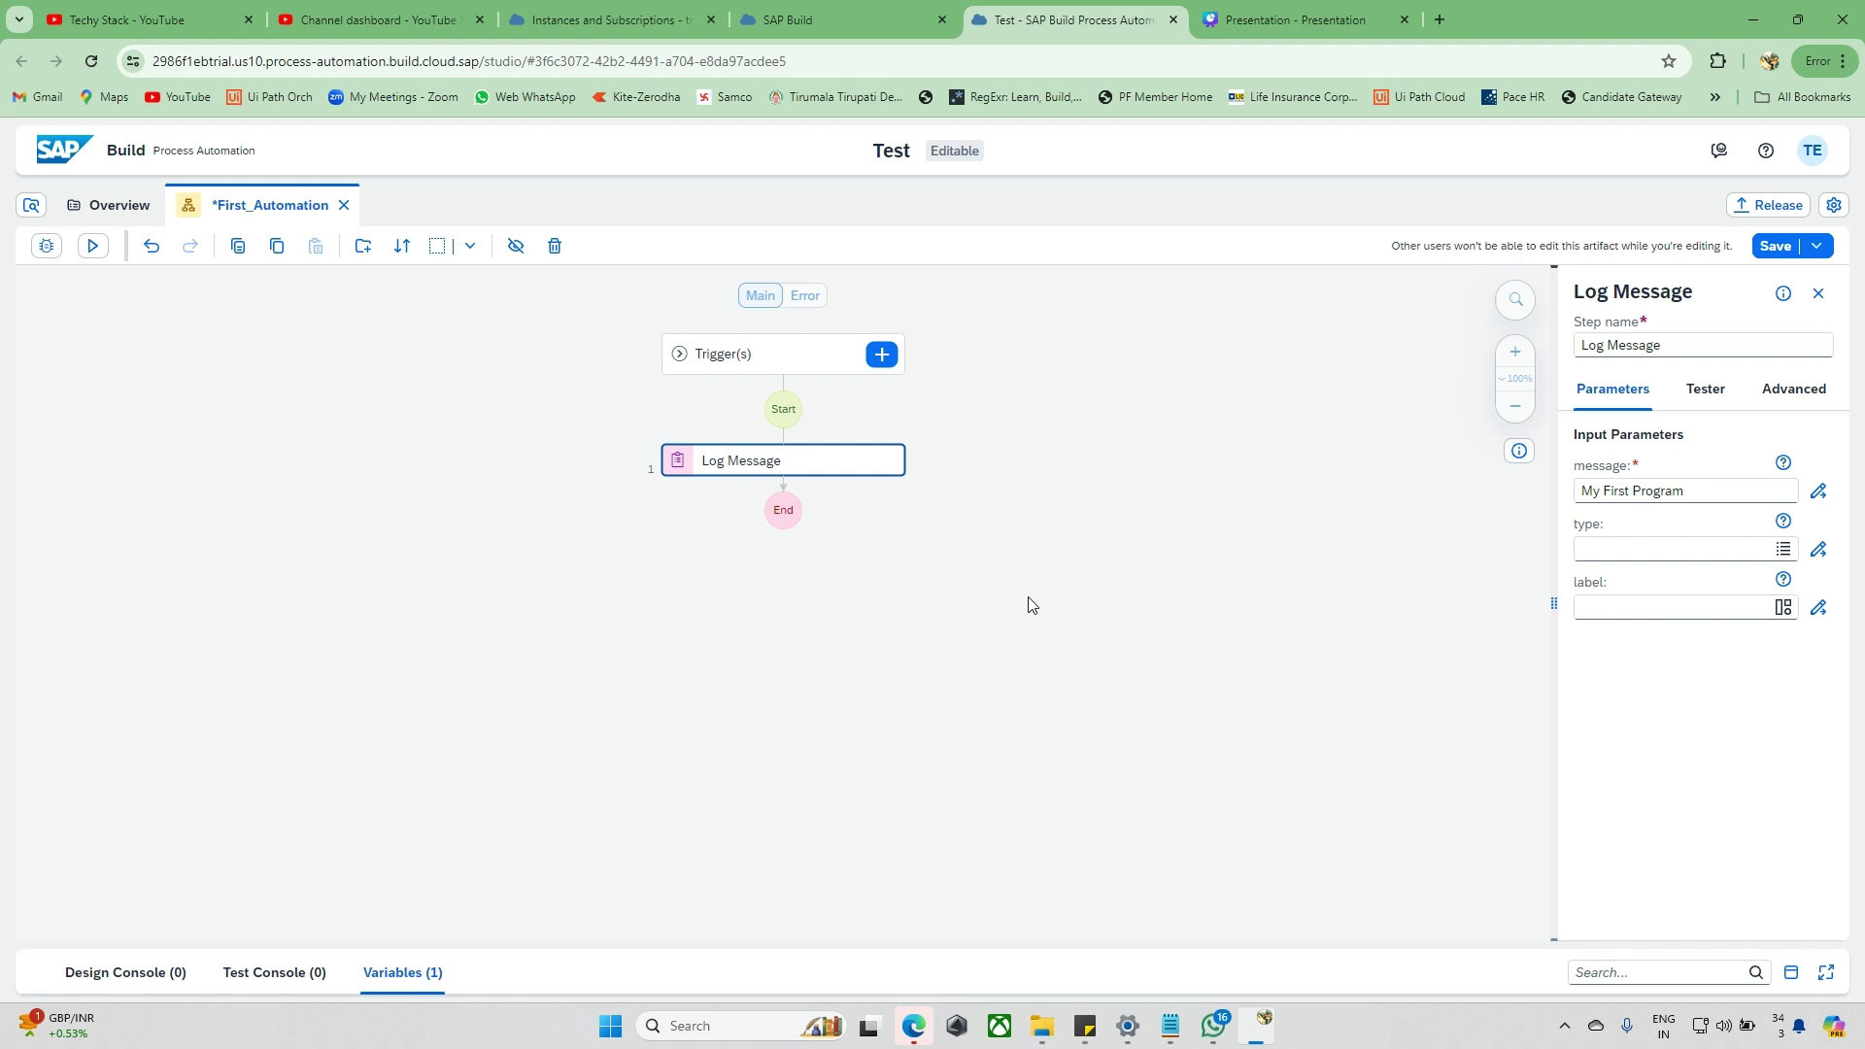
Save First_Automation, confirm the design console's Errors filter shows no errors, and start a test run.
click(1774, 246)
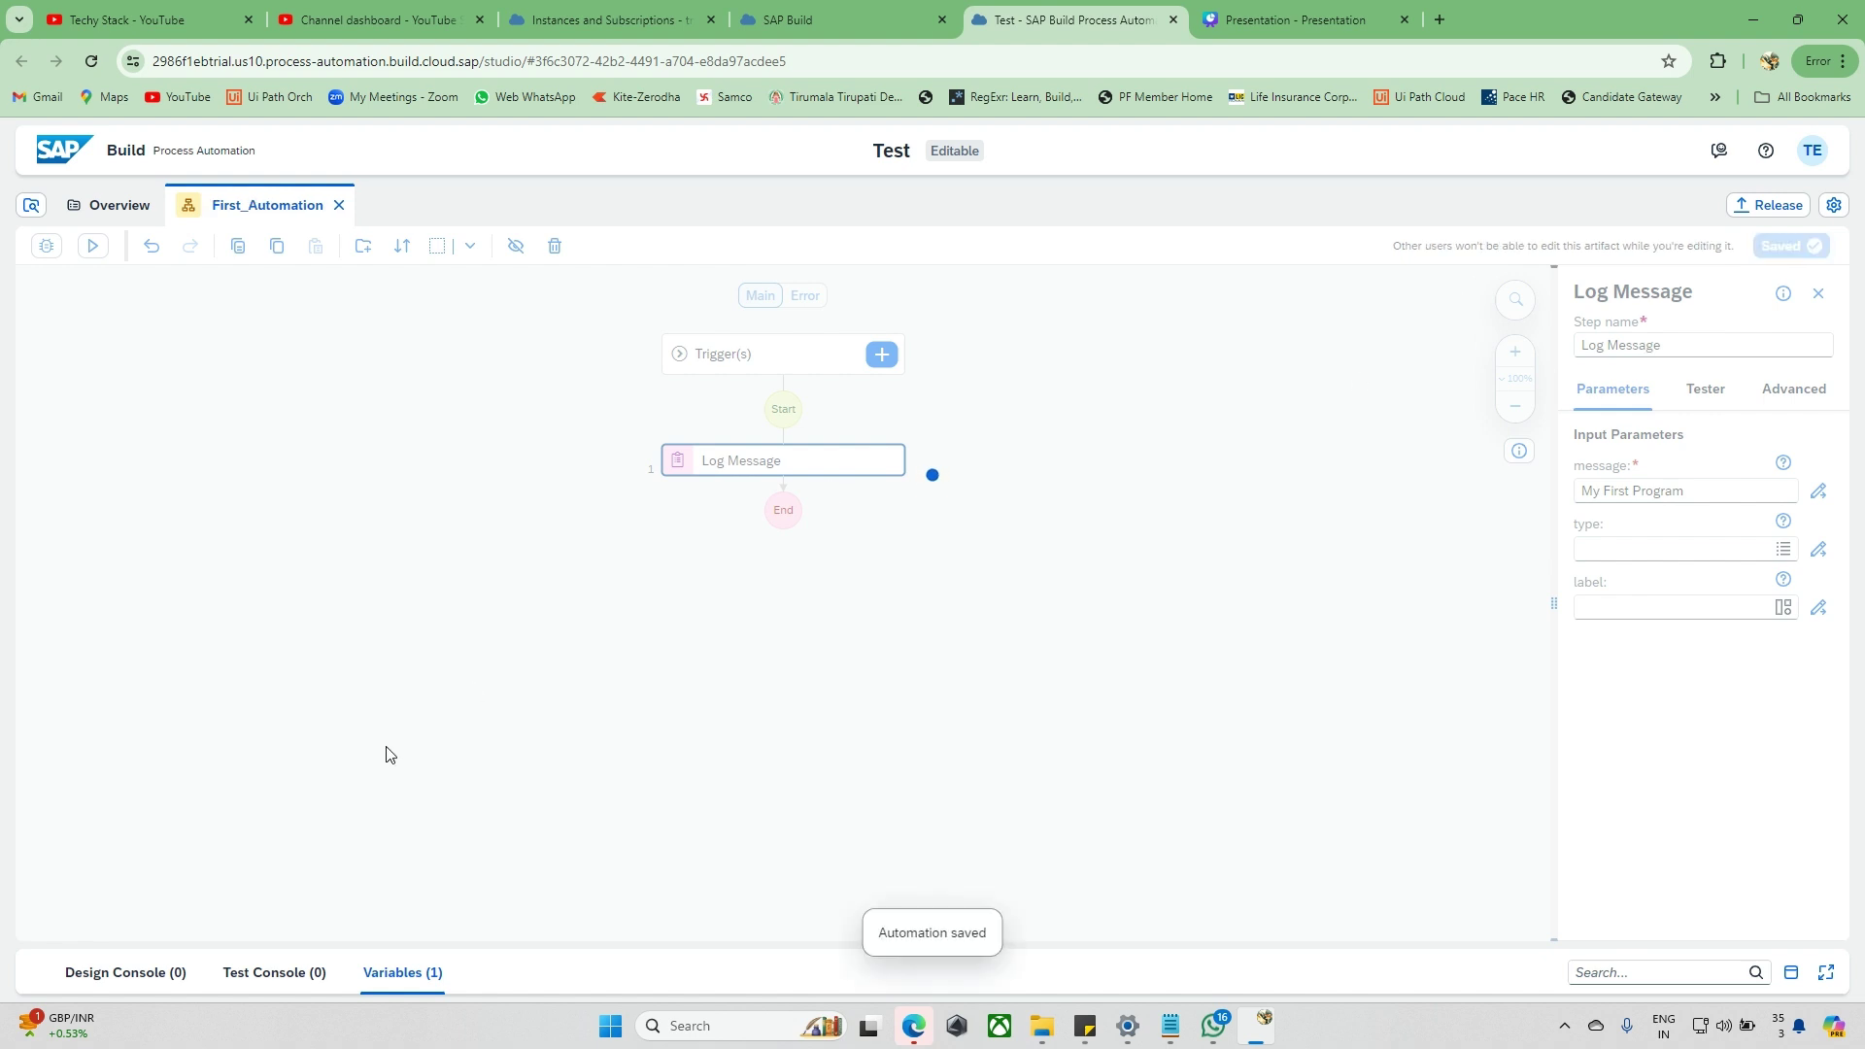
click(163, 969)
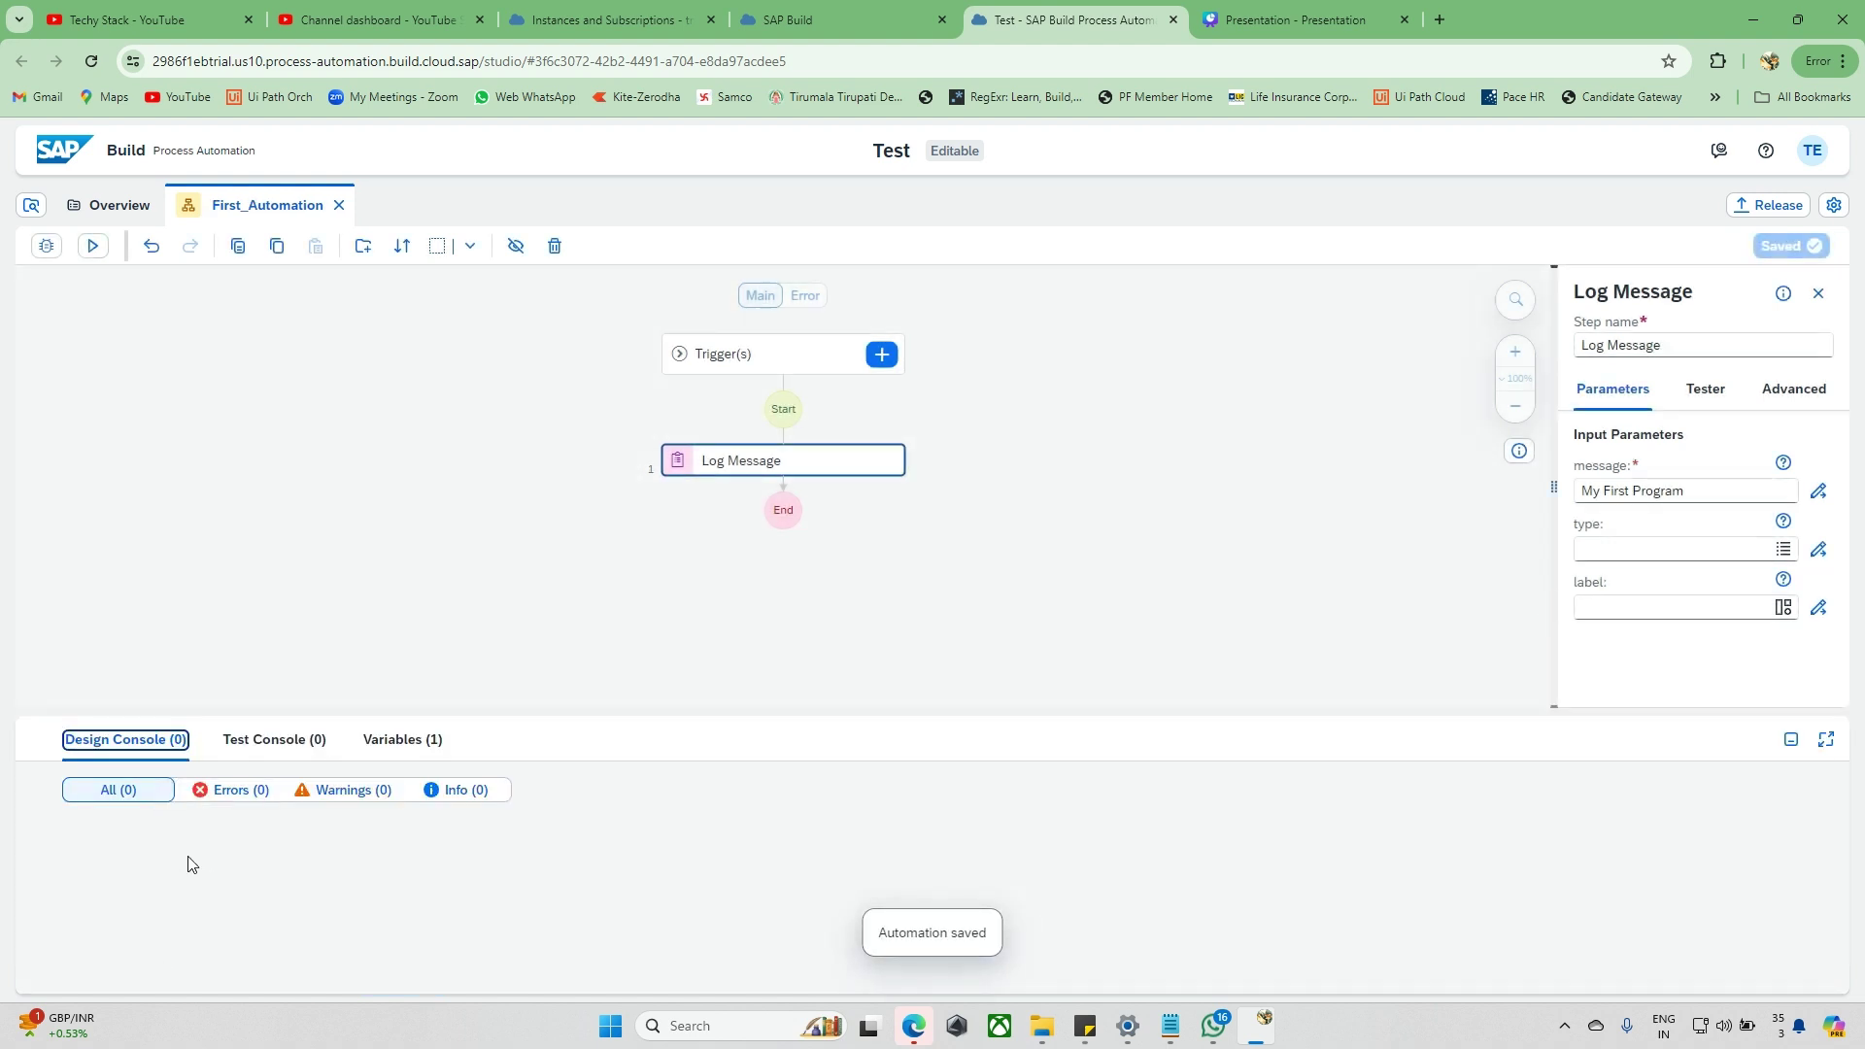
click(249, 801)
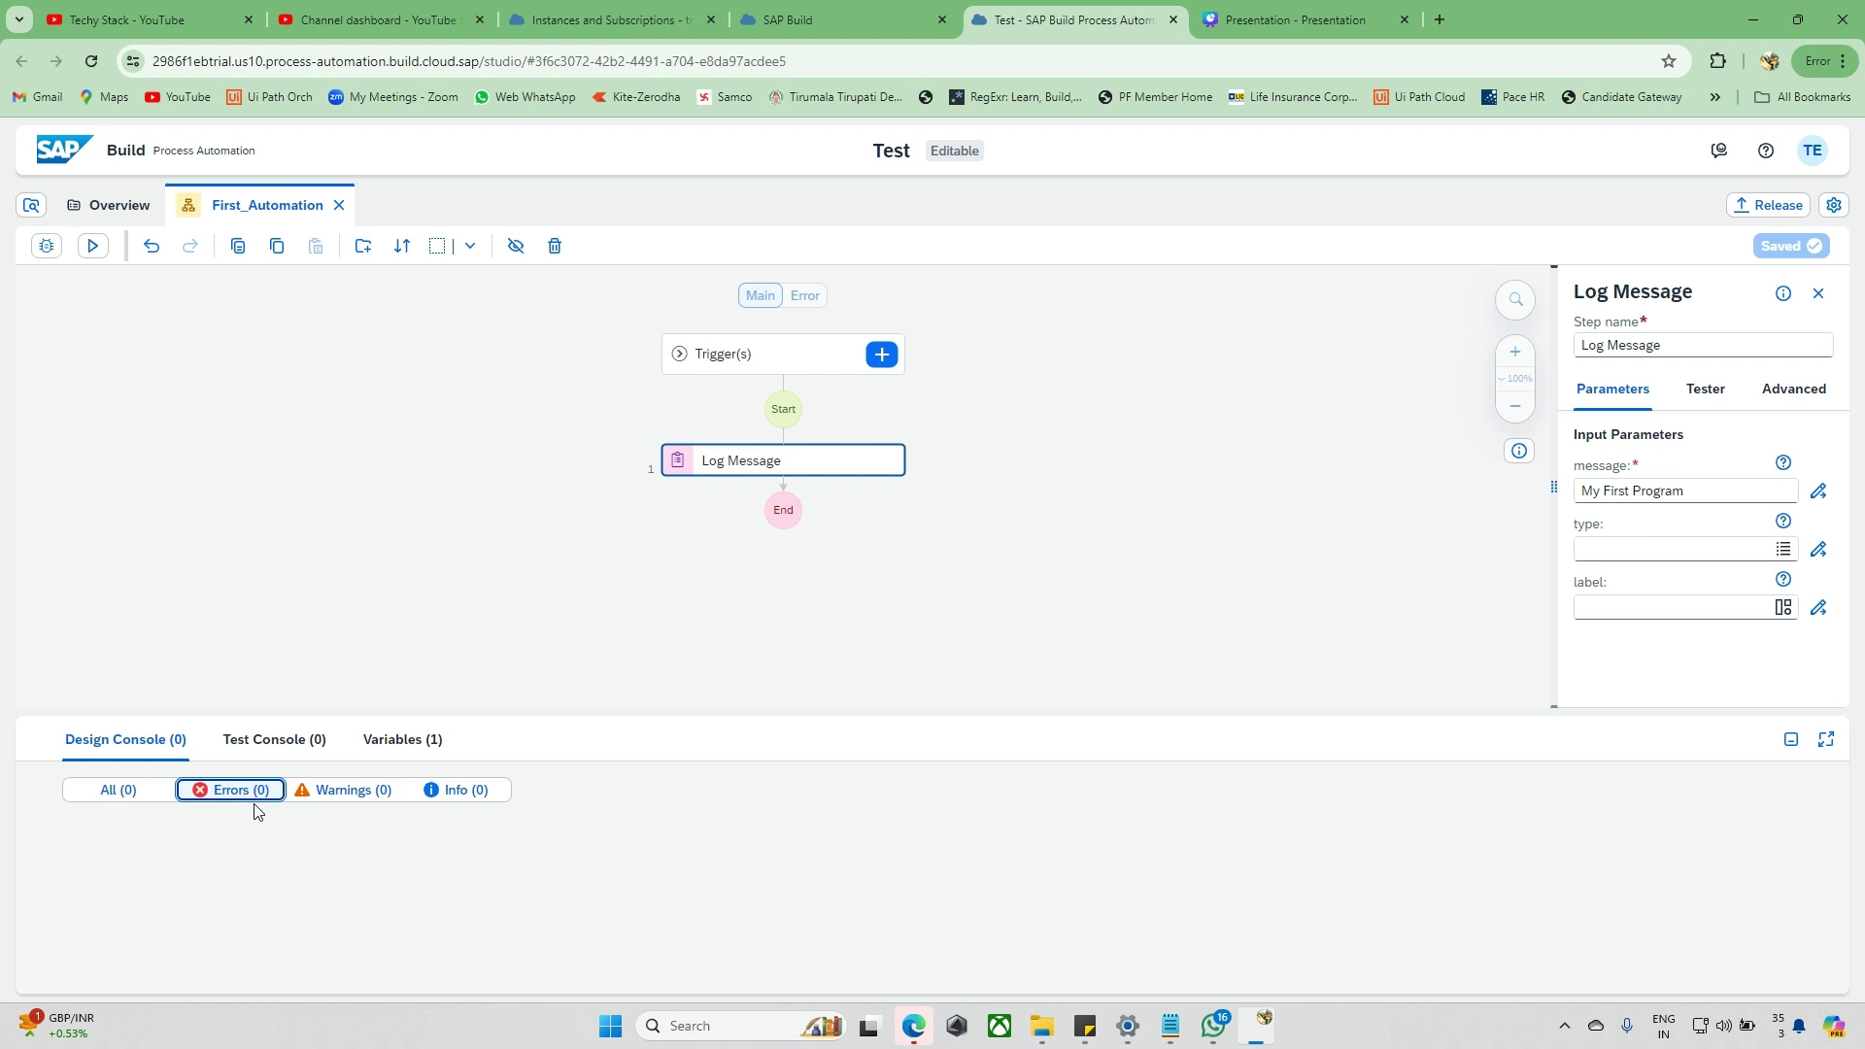
click(161, 743)
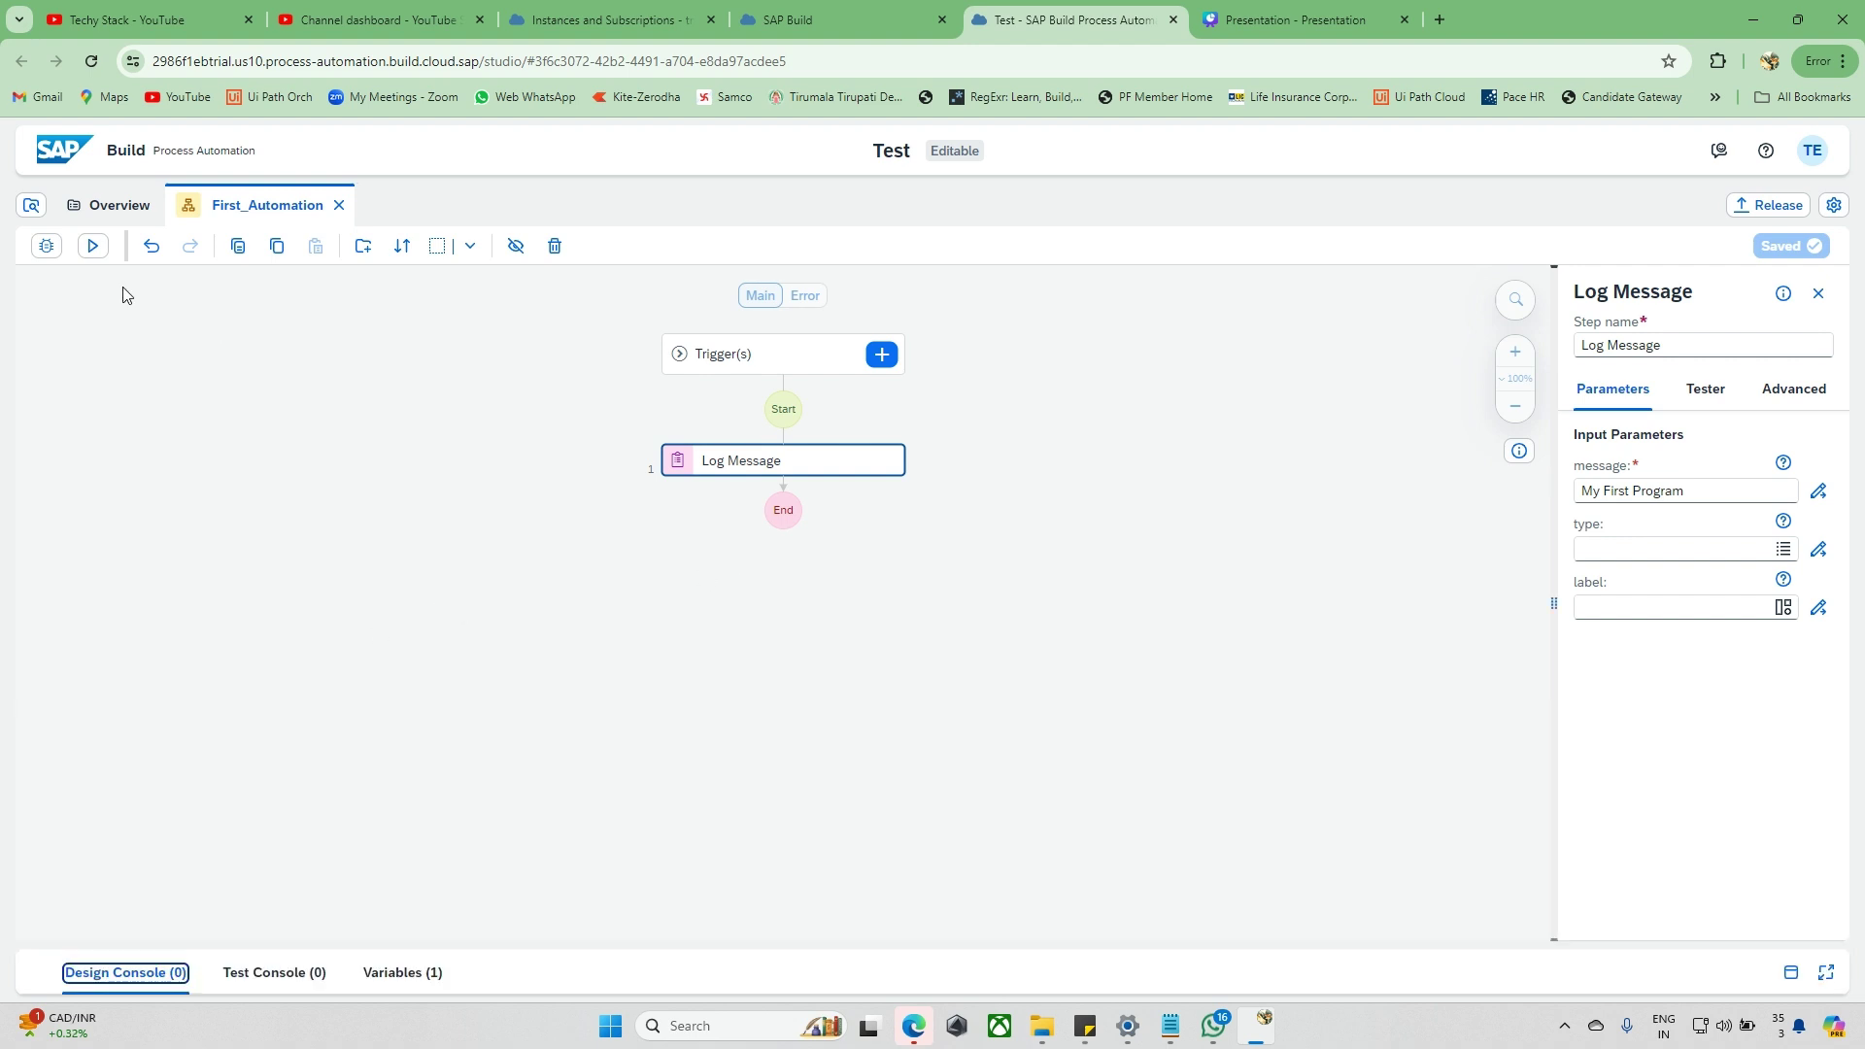
click(94, 249)
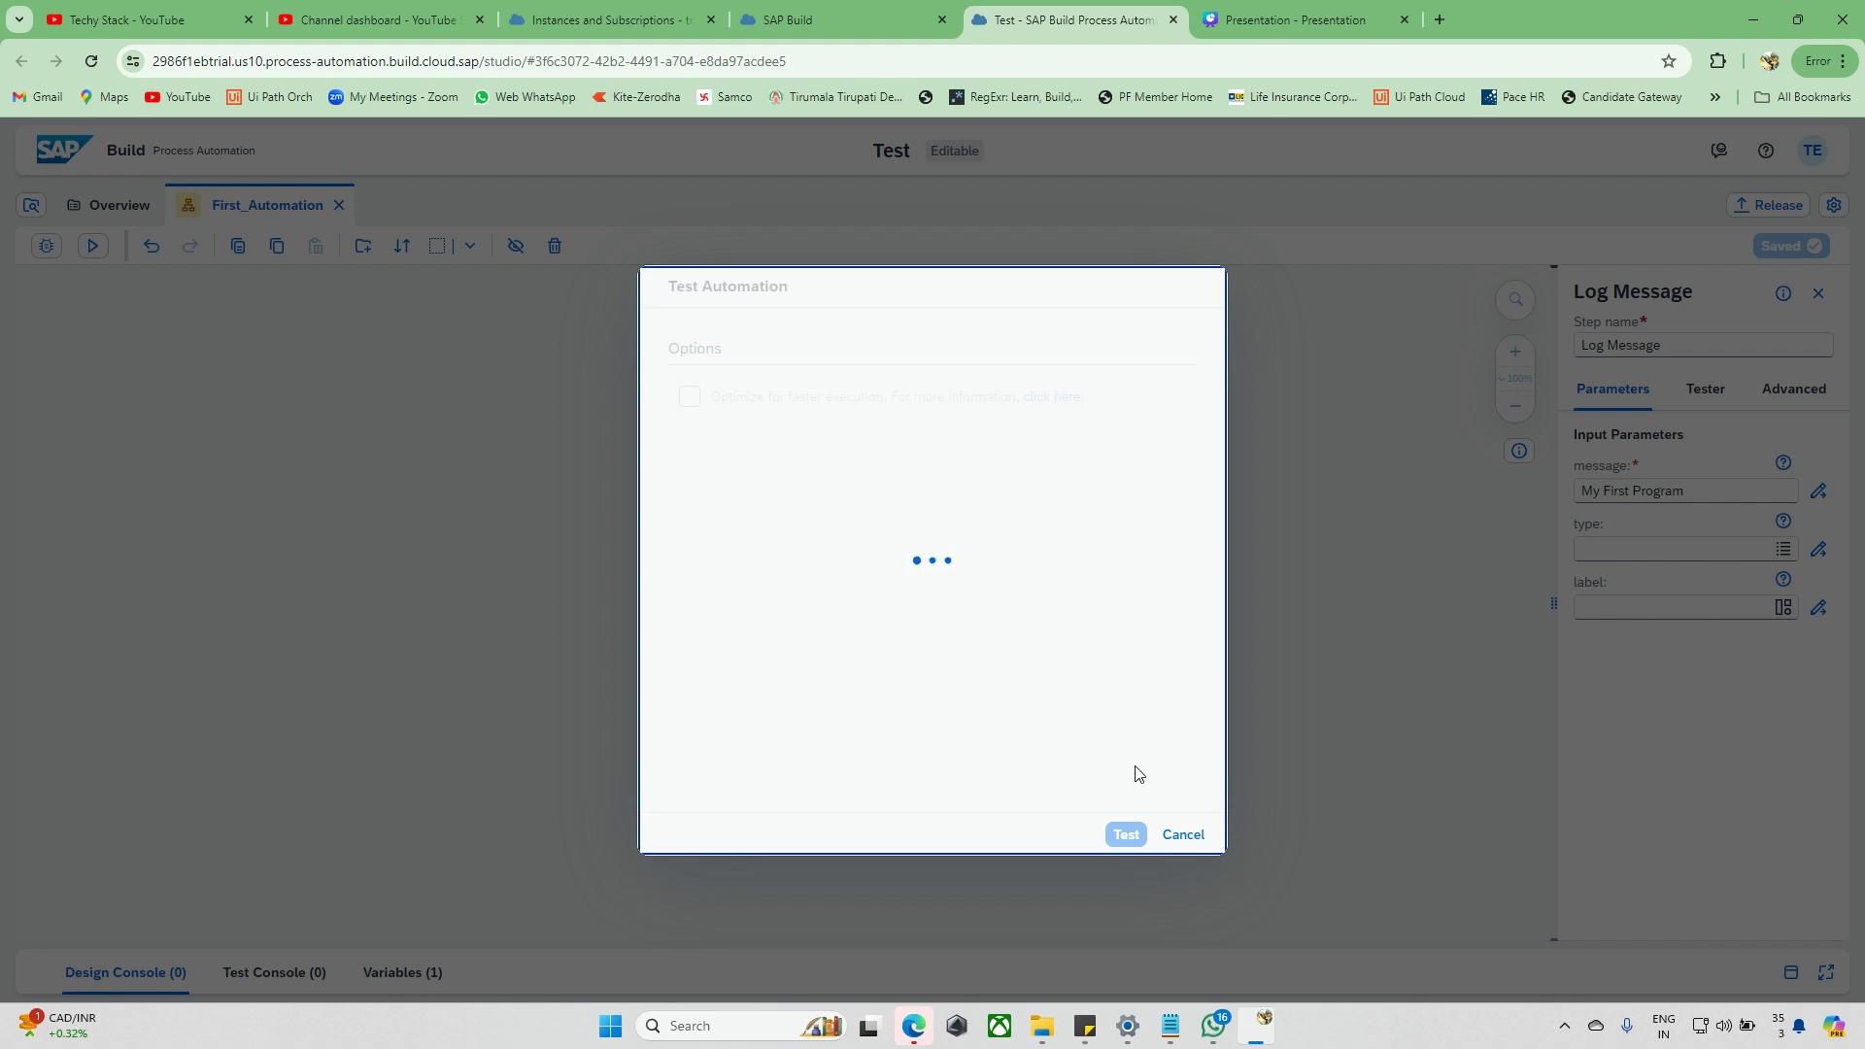
Close the NO_RESPONSE system health error and show the automation's details on the flow.
click(1567, 1027)
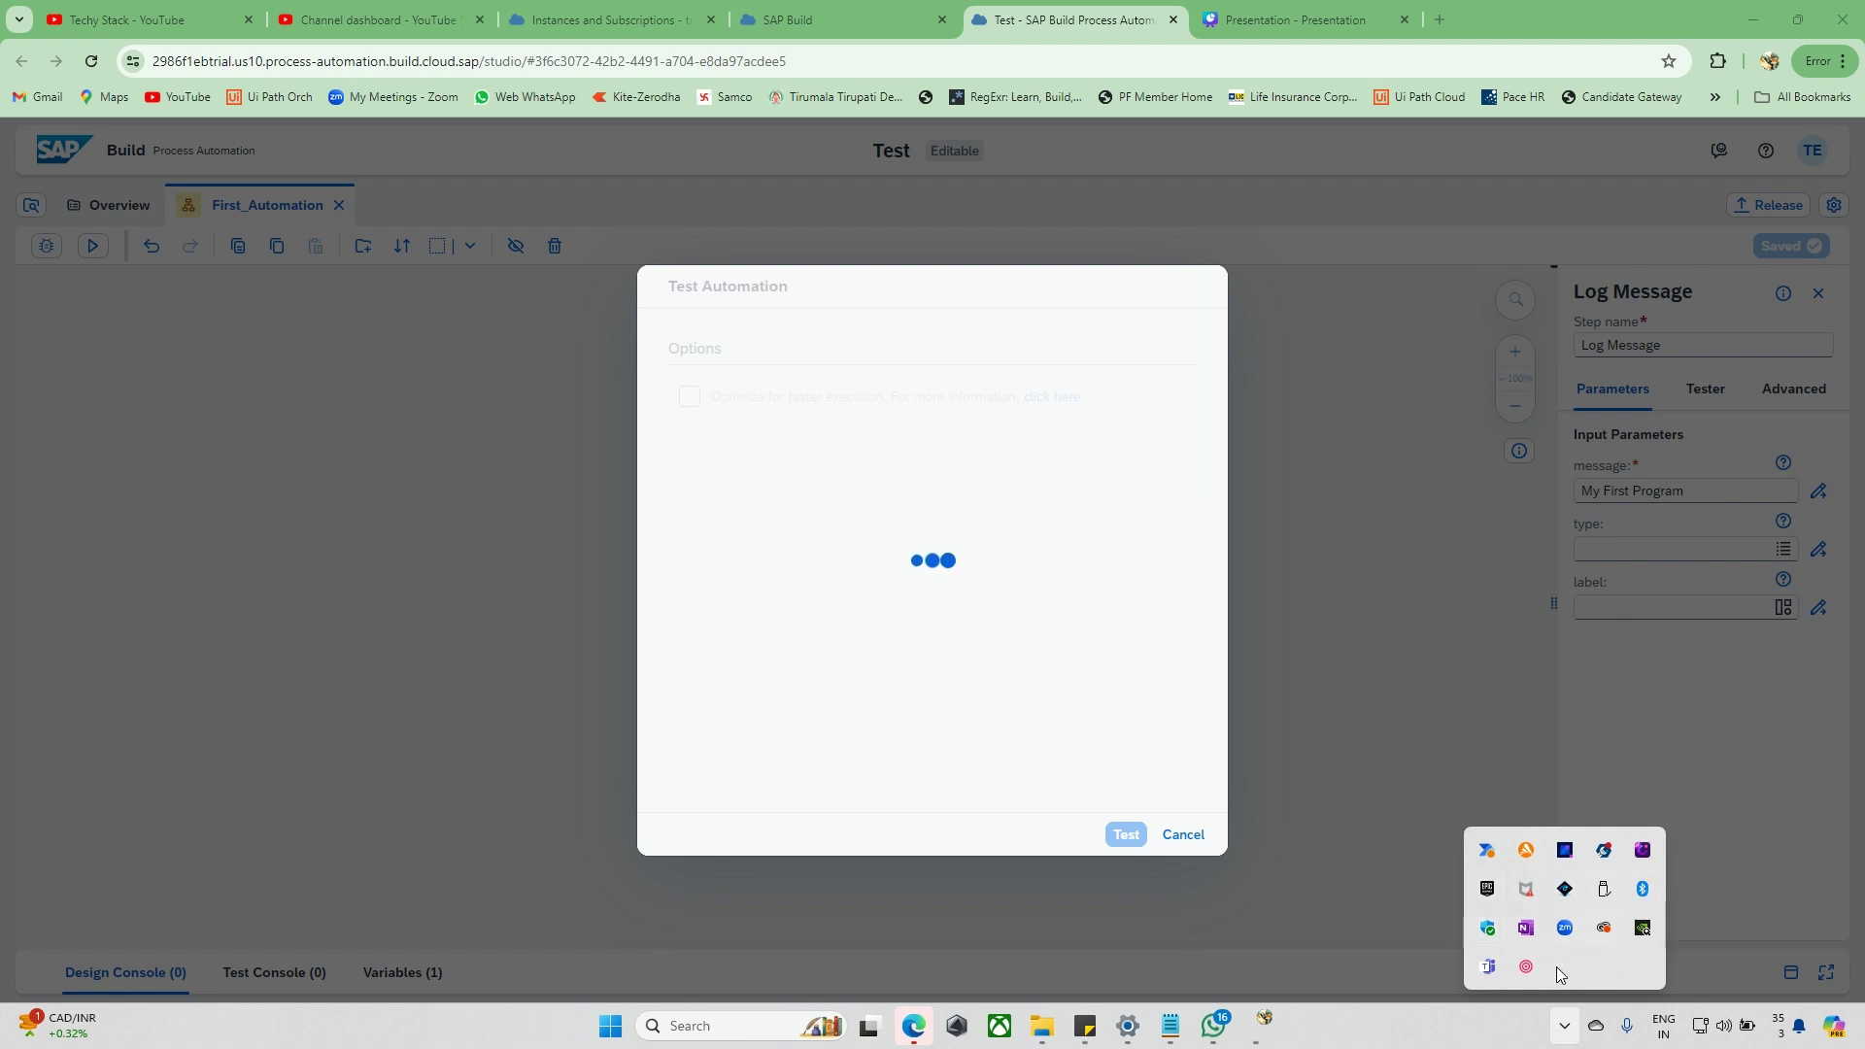
click(1426, 754)
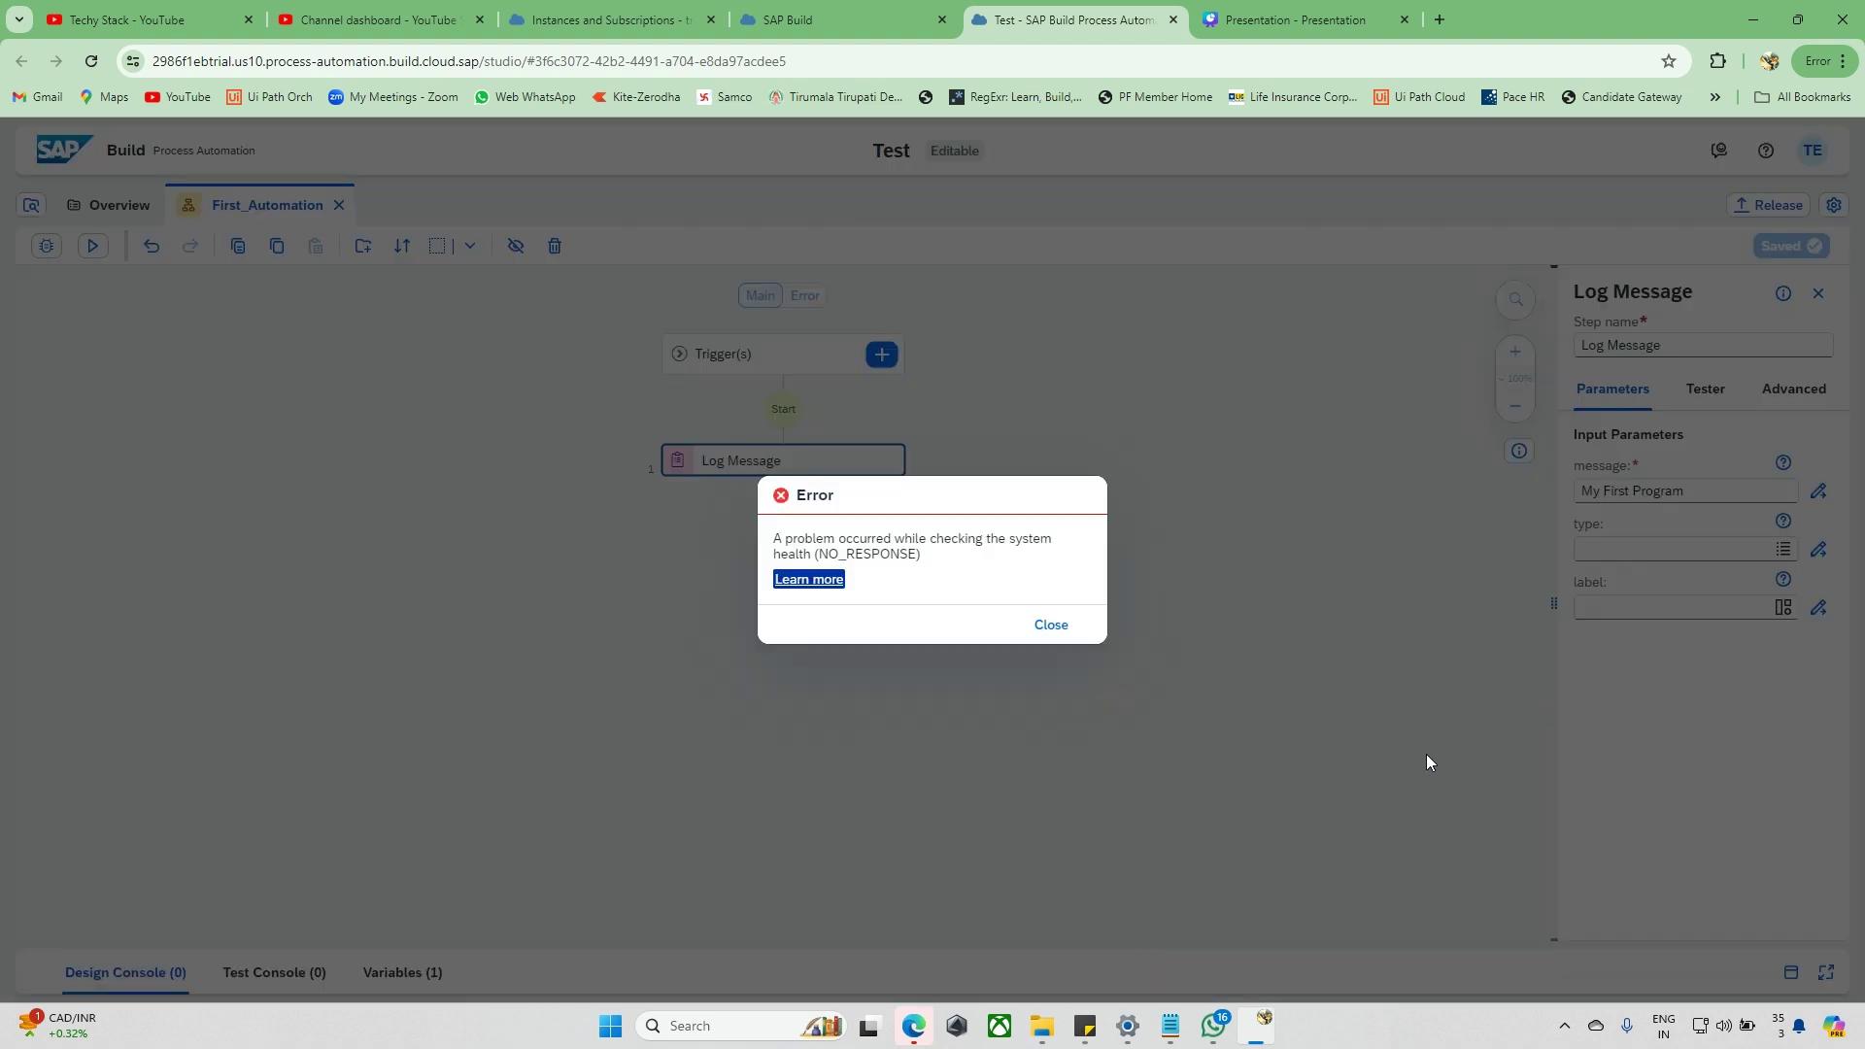
click(1059, 627)
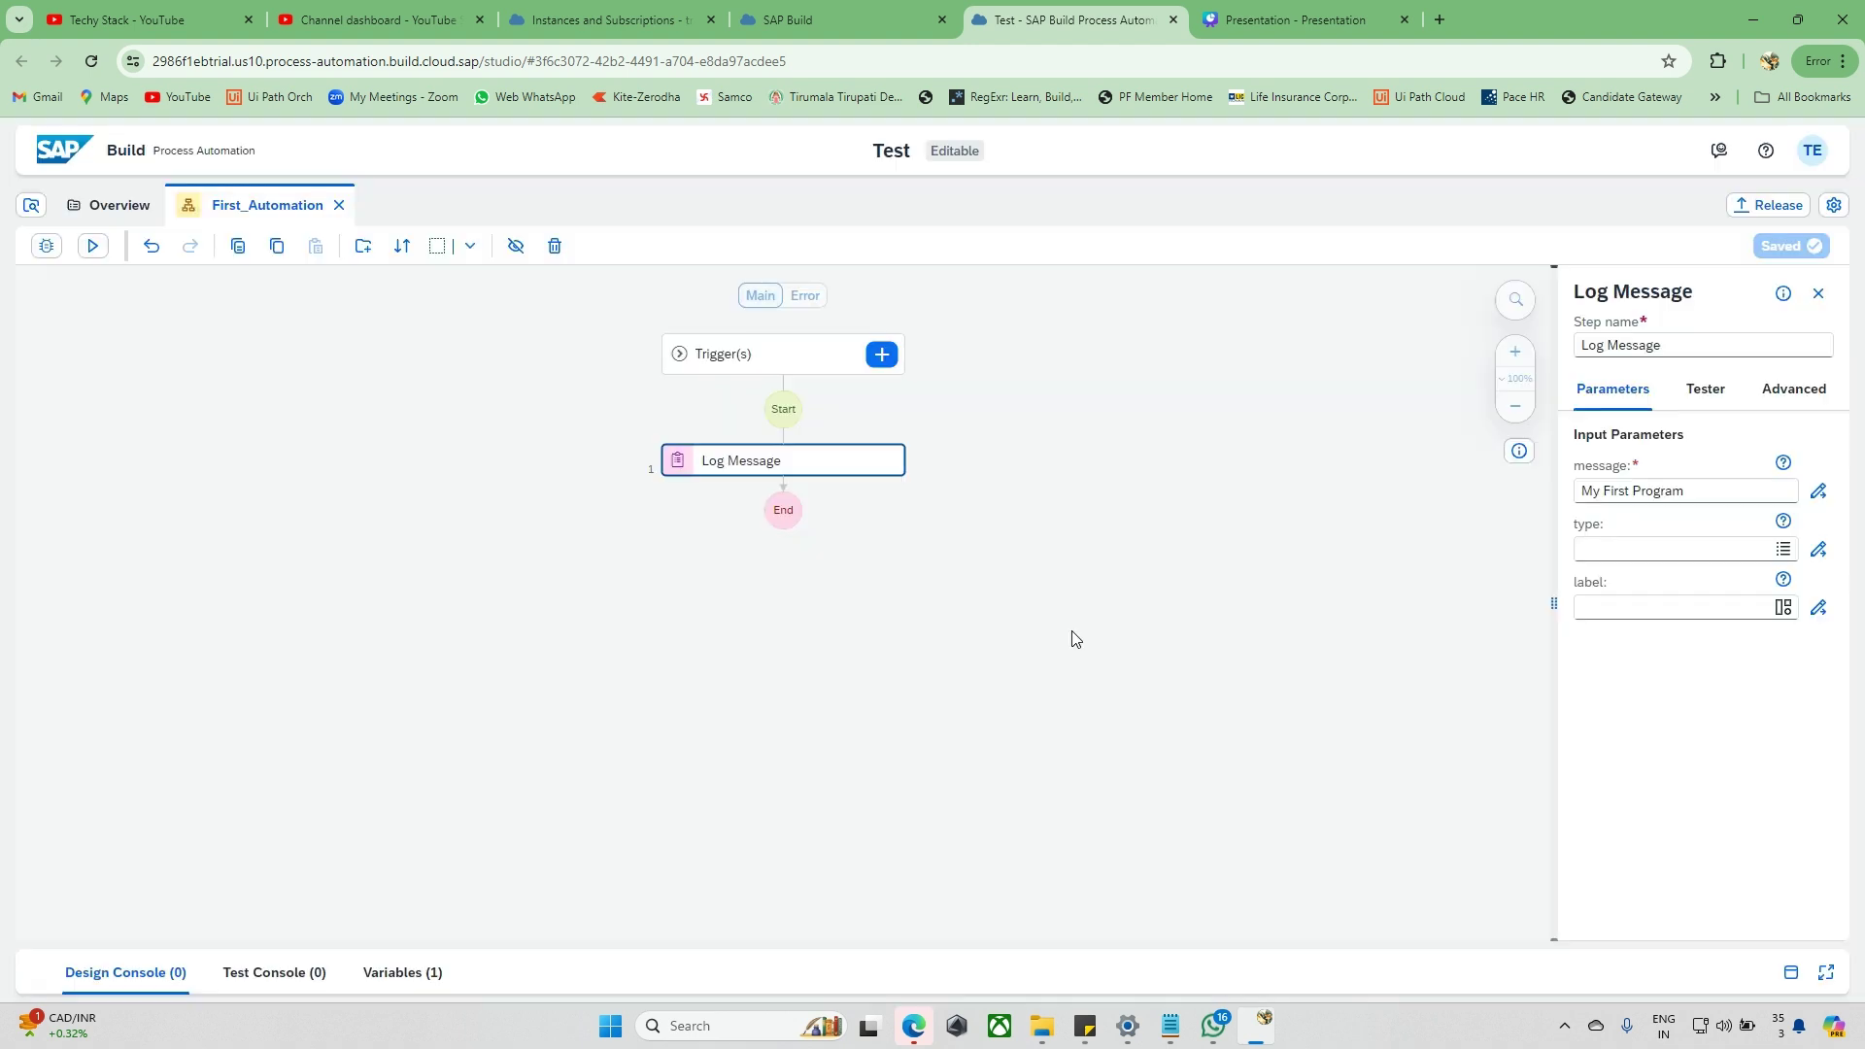
click(1146, 645)
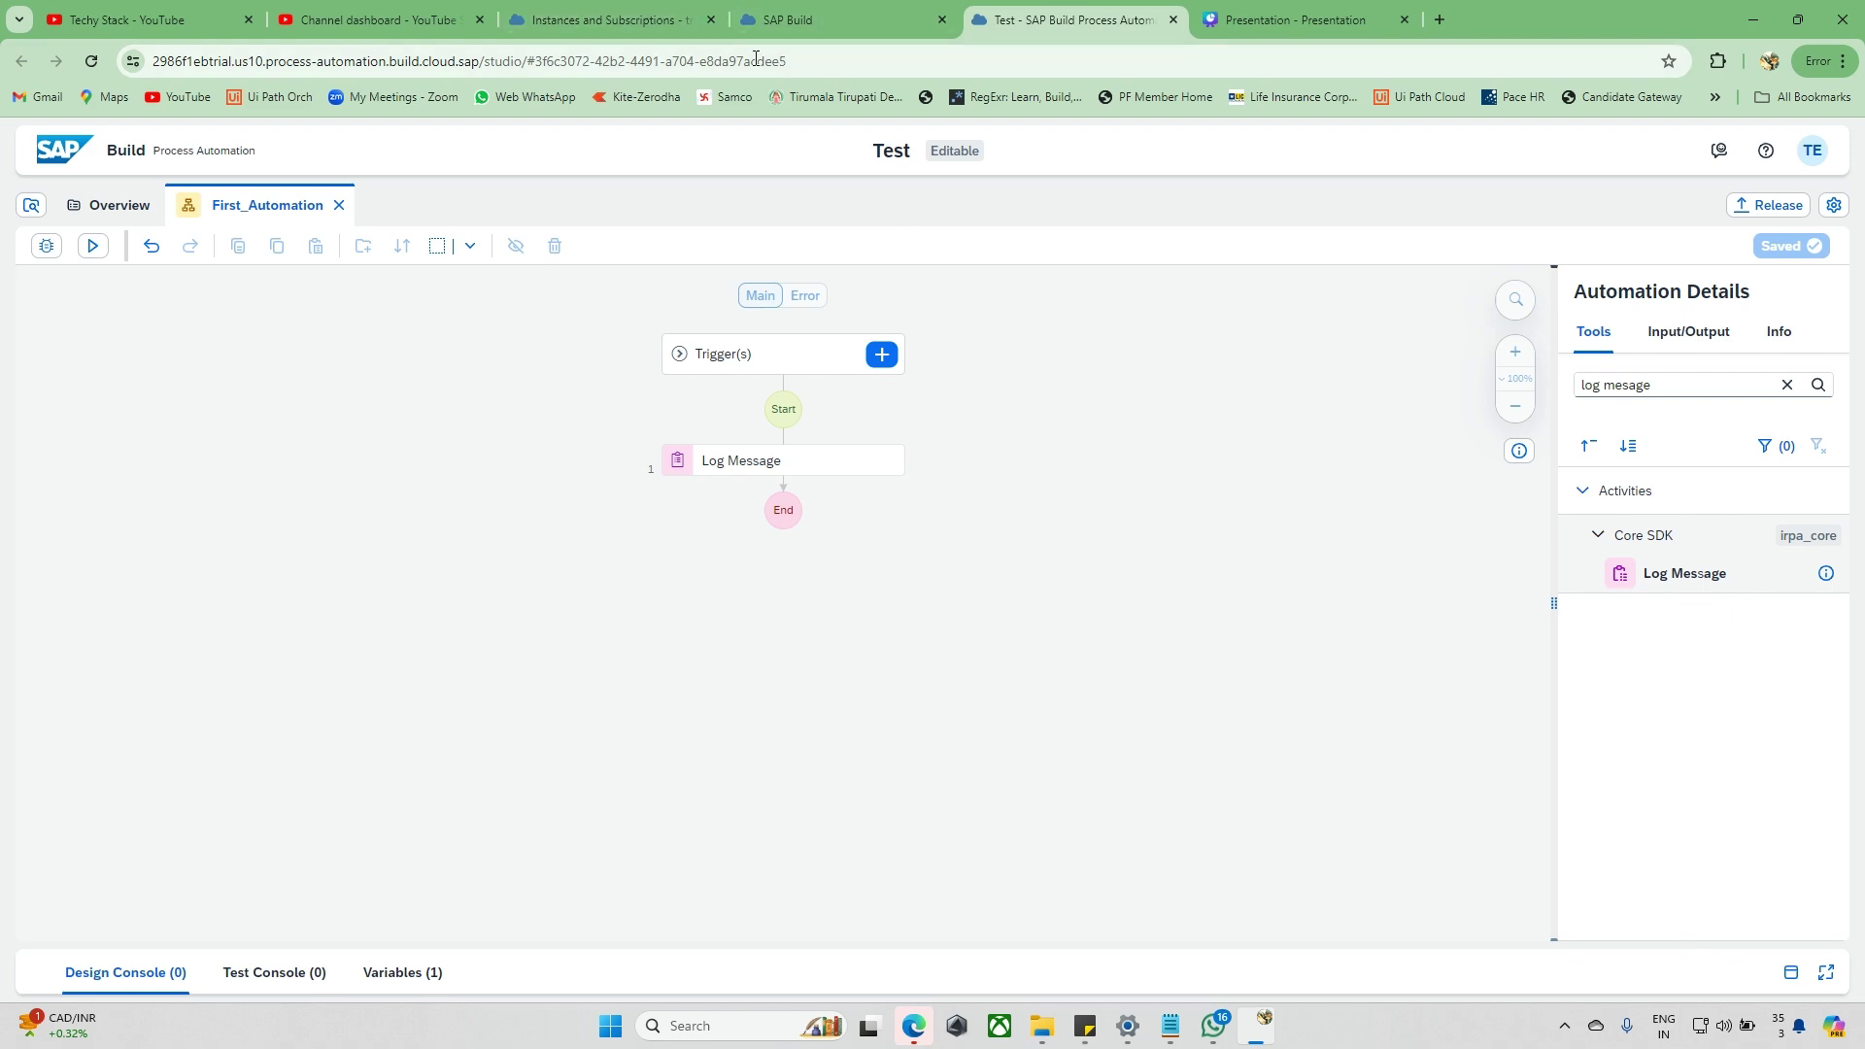
Check the BTP Cockpit subscriptions tab, then return to the automation editor tab.
click(602, 20)
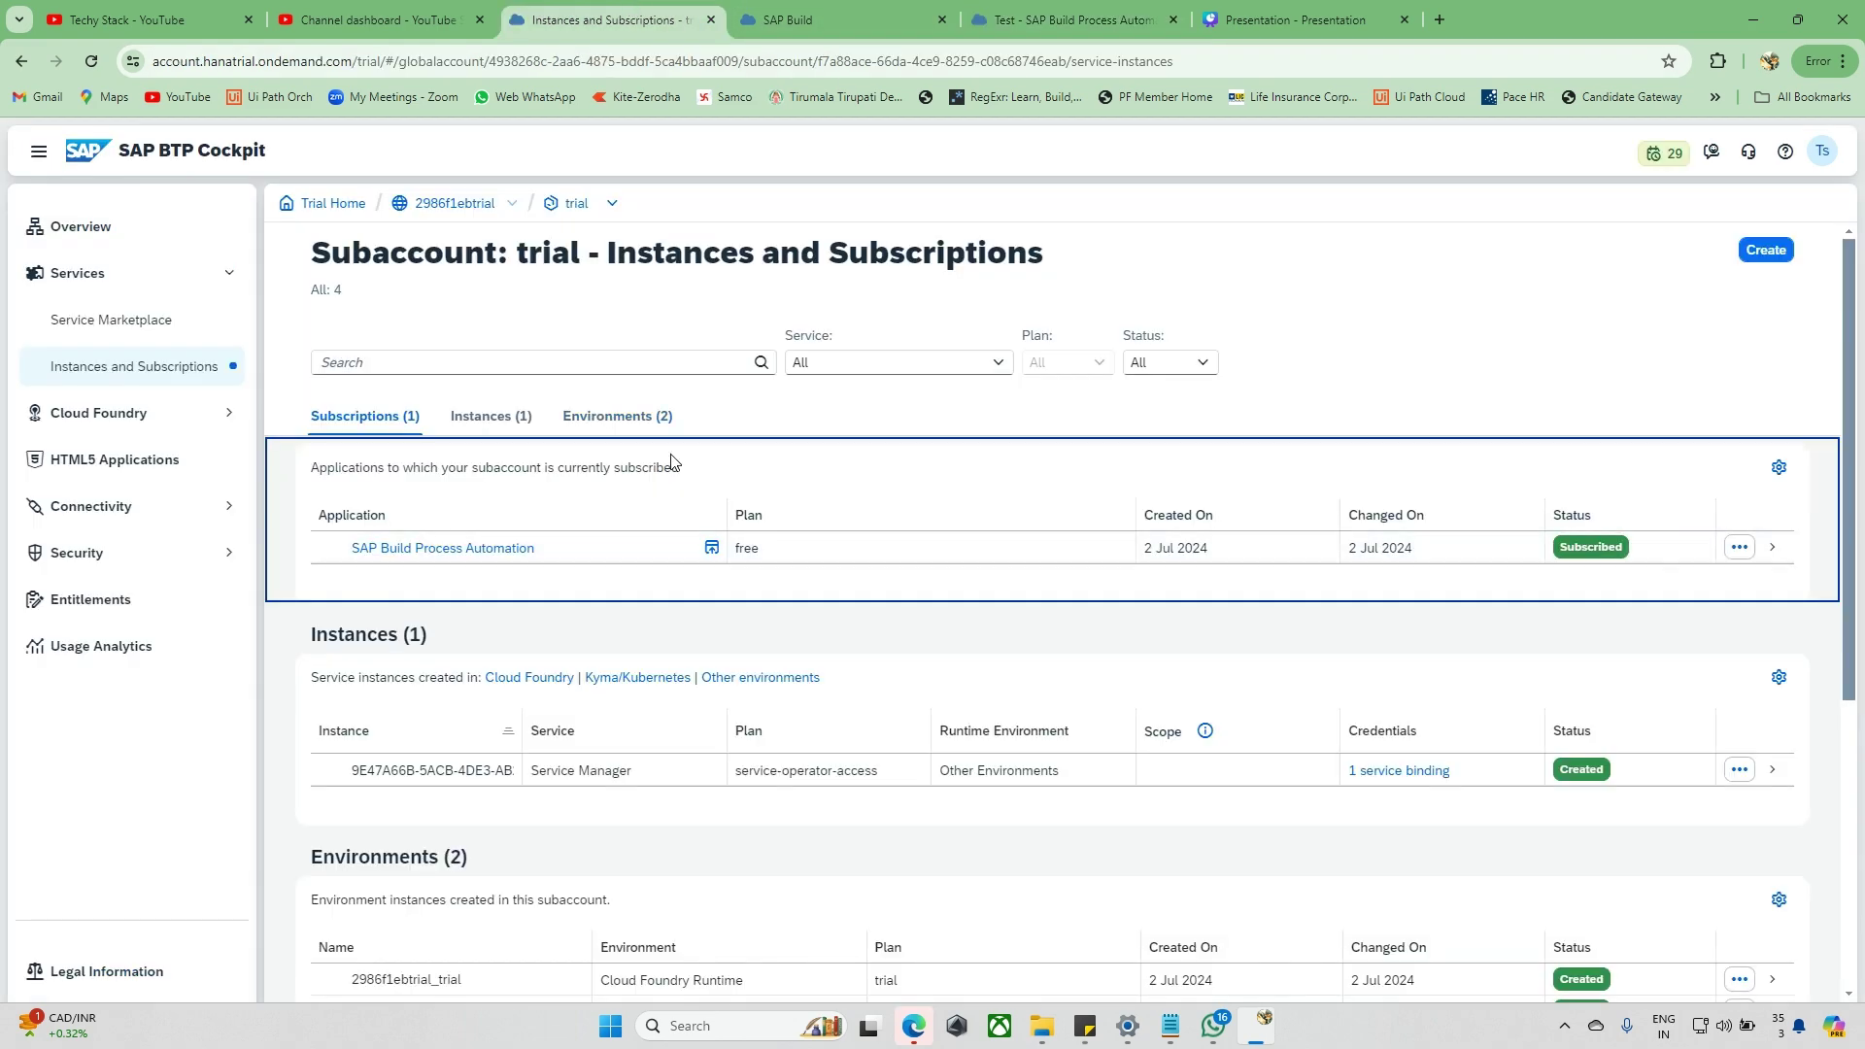
click(1022, 21)
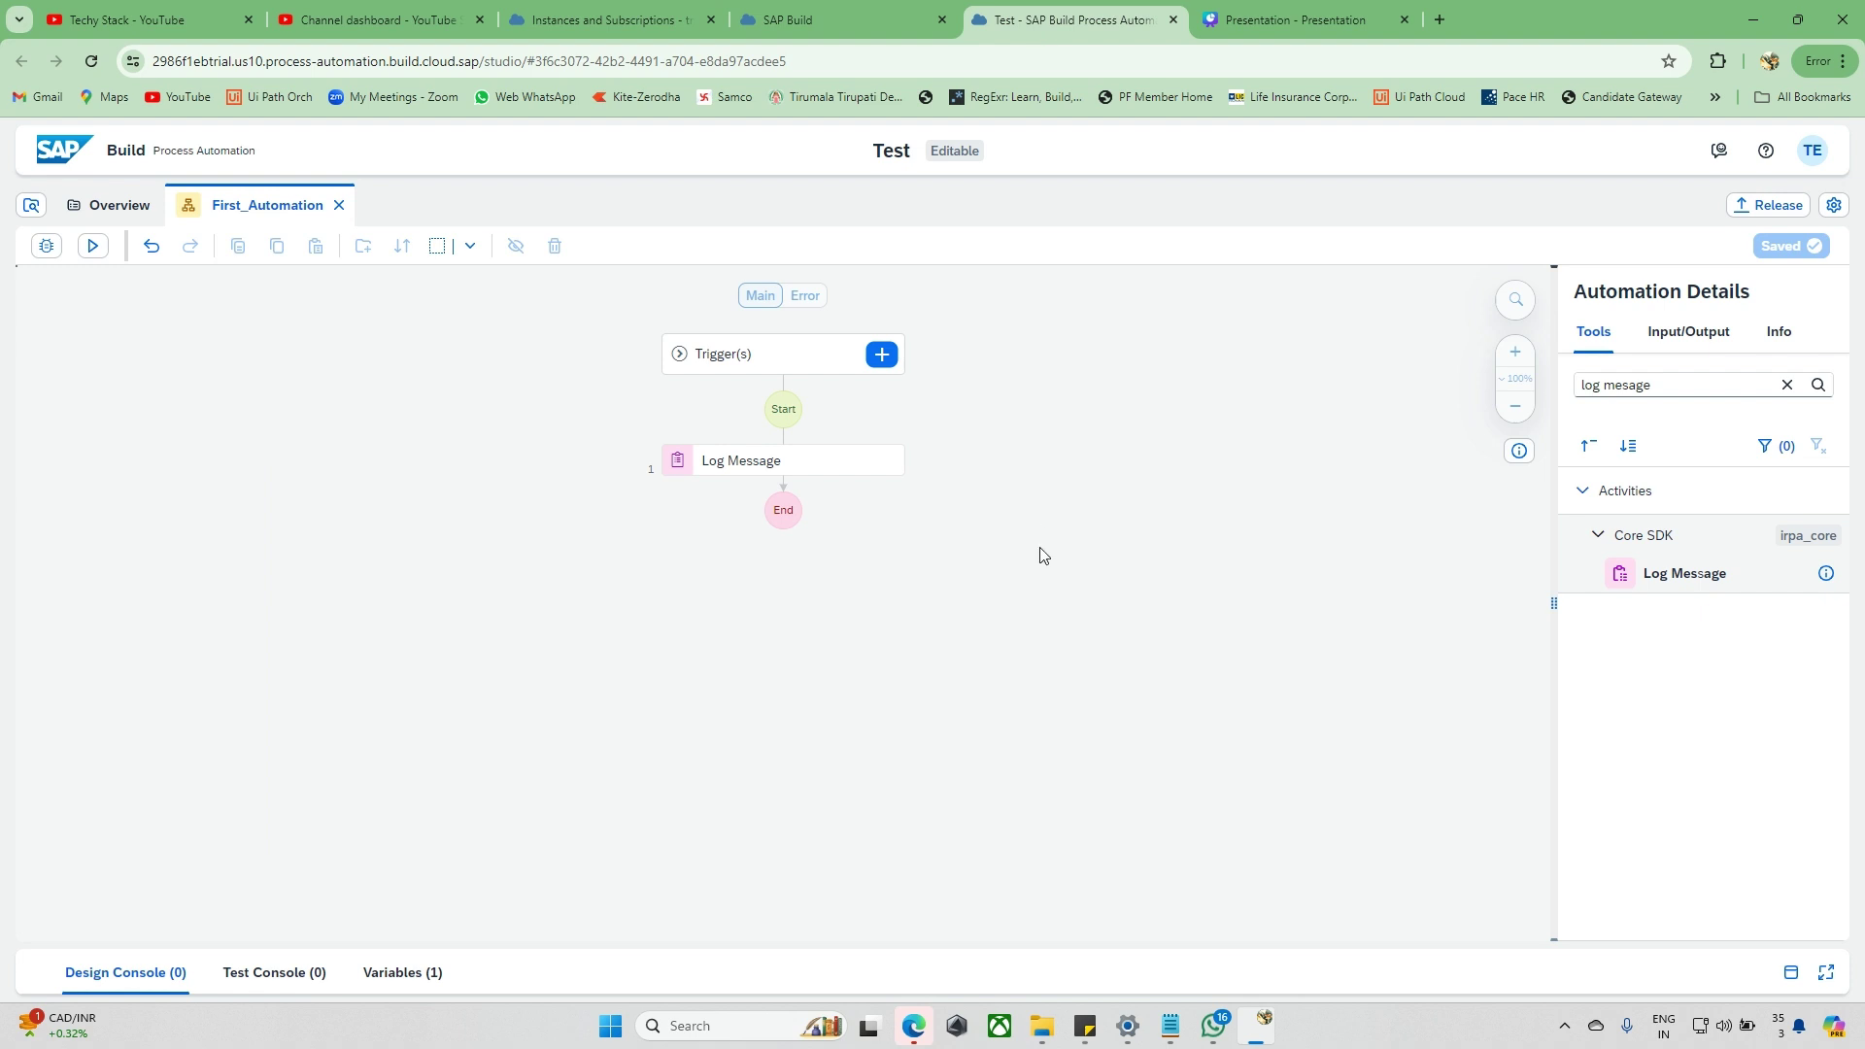